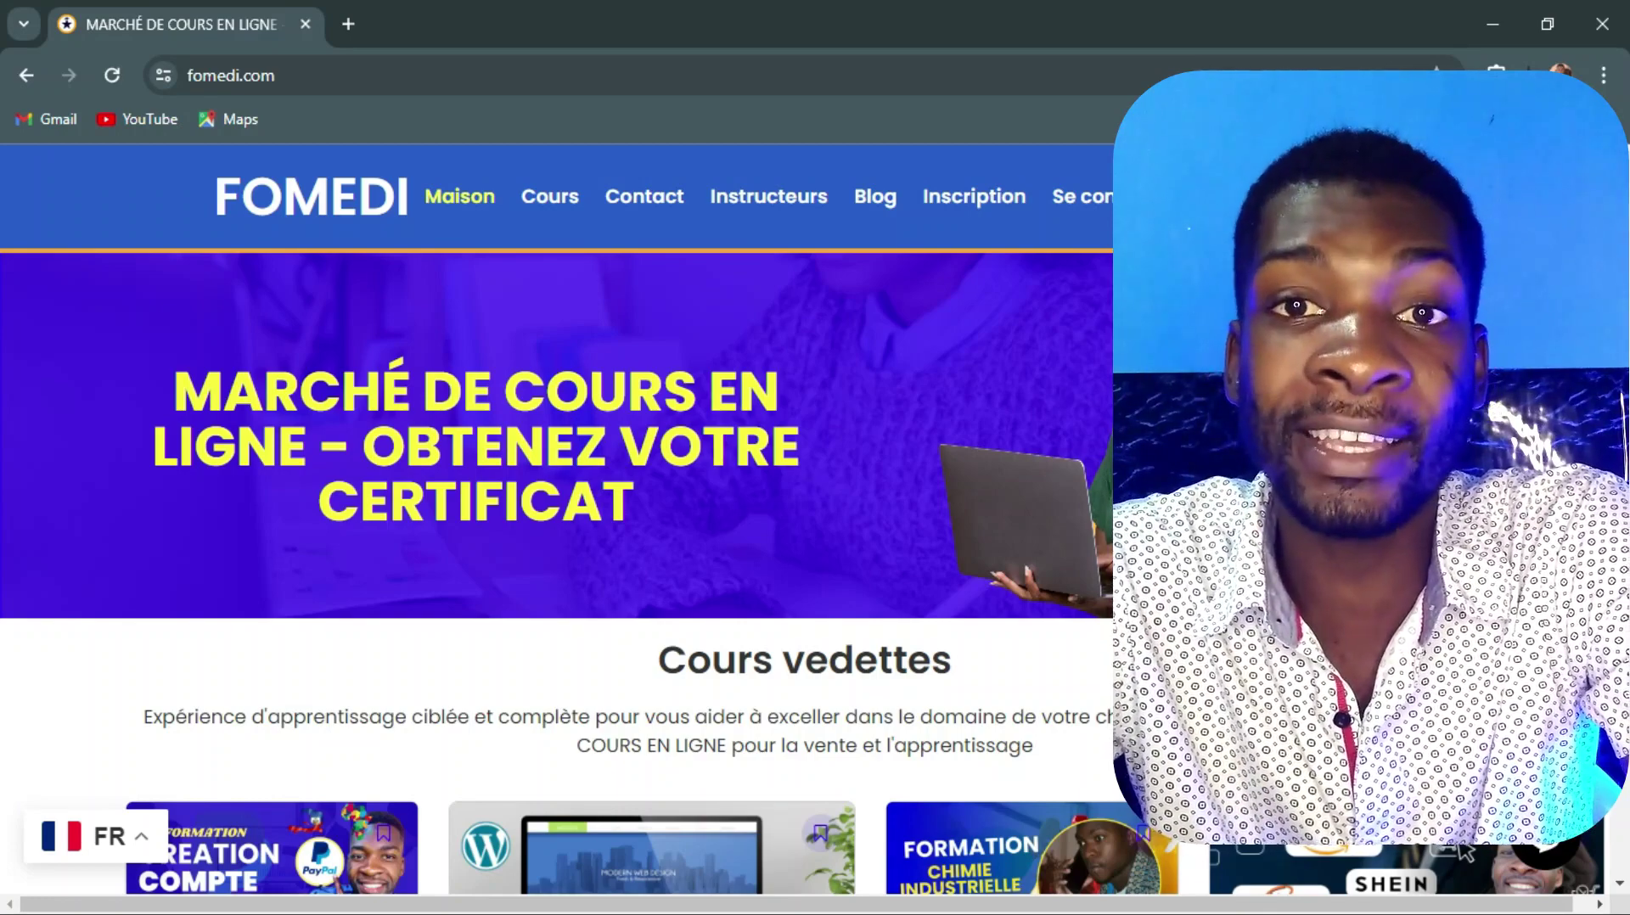
Search the web for "paypal business" and examine the PayPal business account dashboard.
type("paypal")
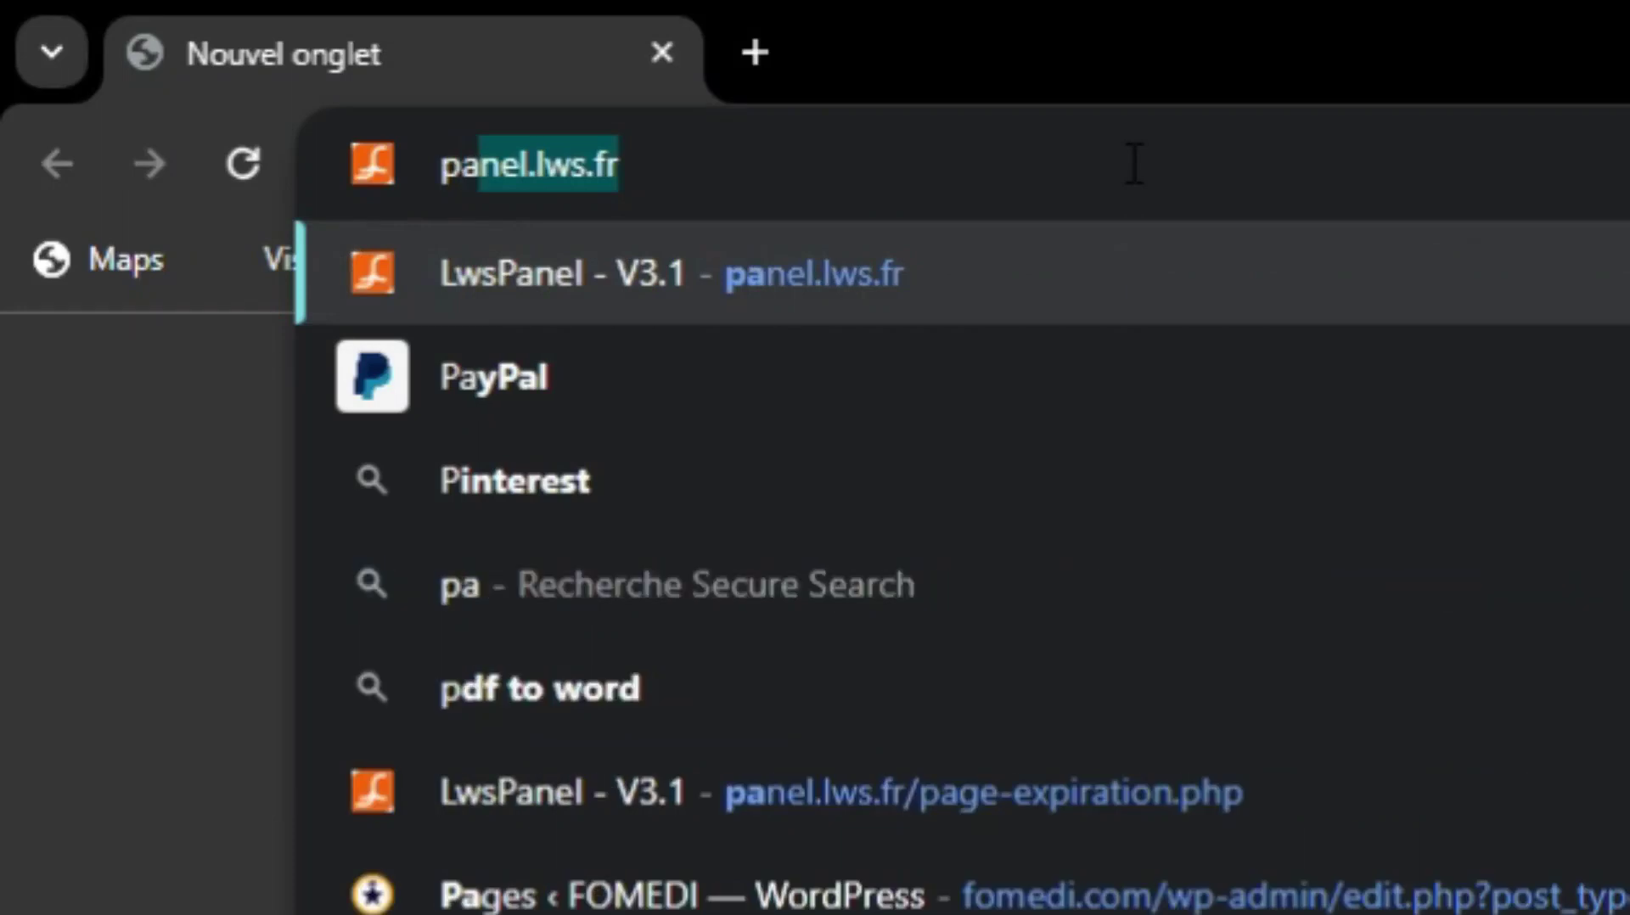
type(" busin")
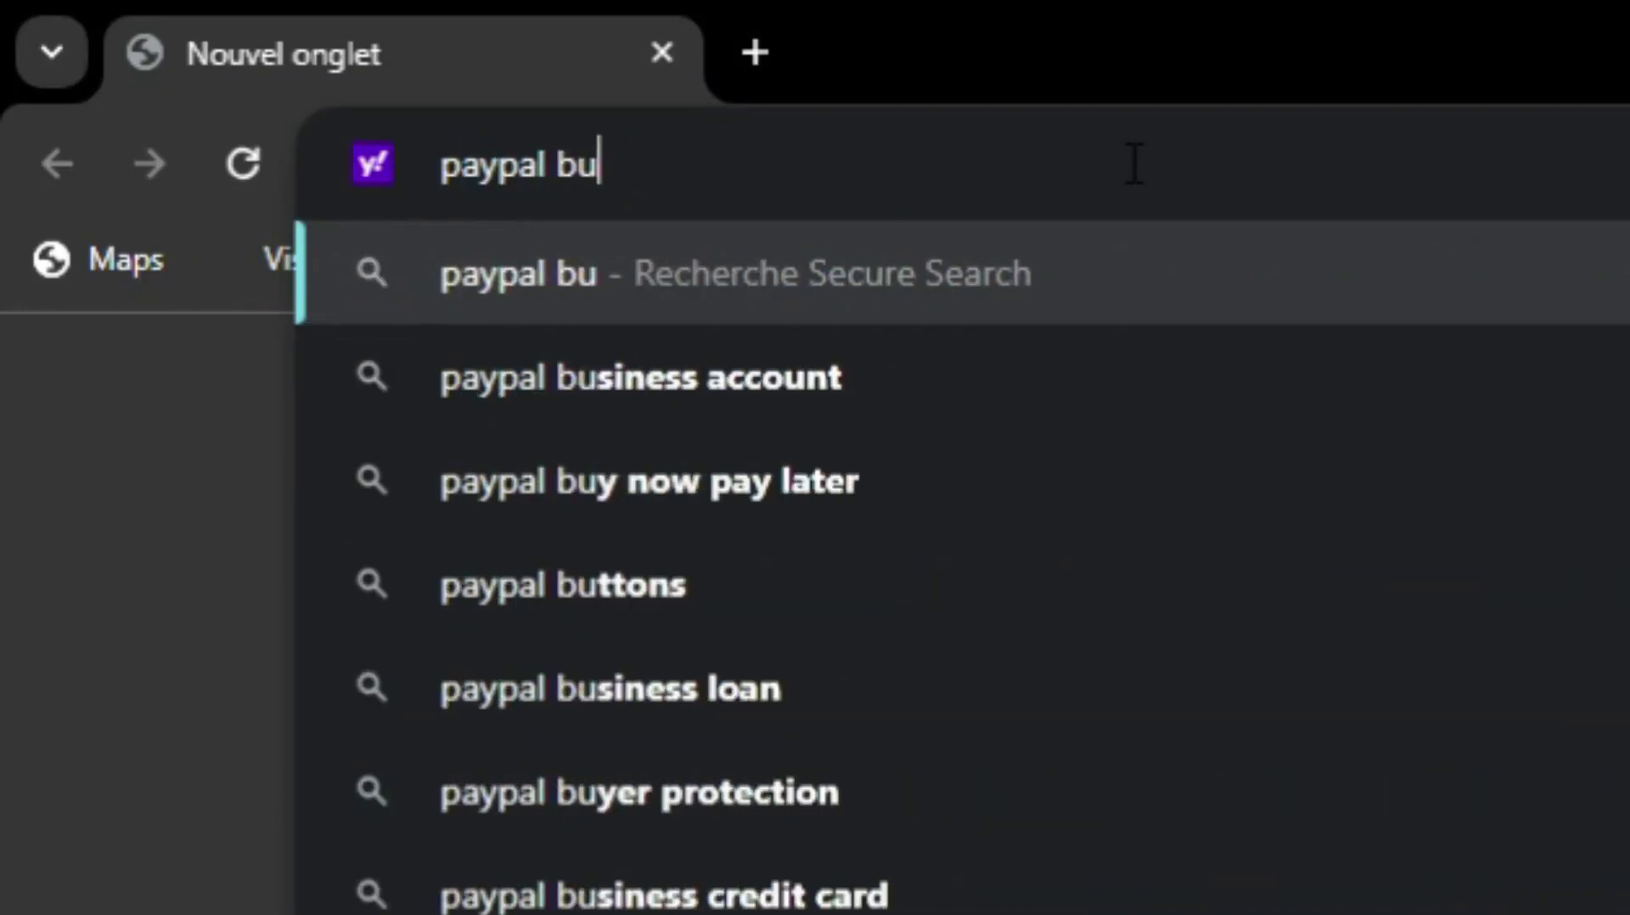
type("ess")
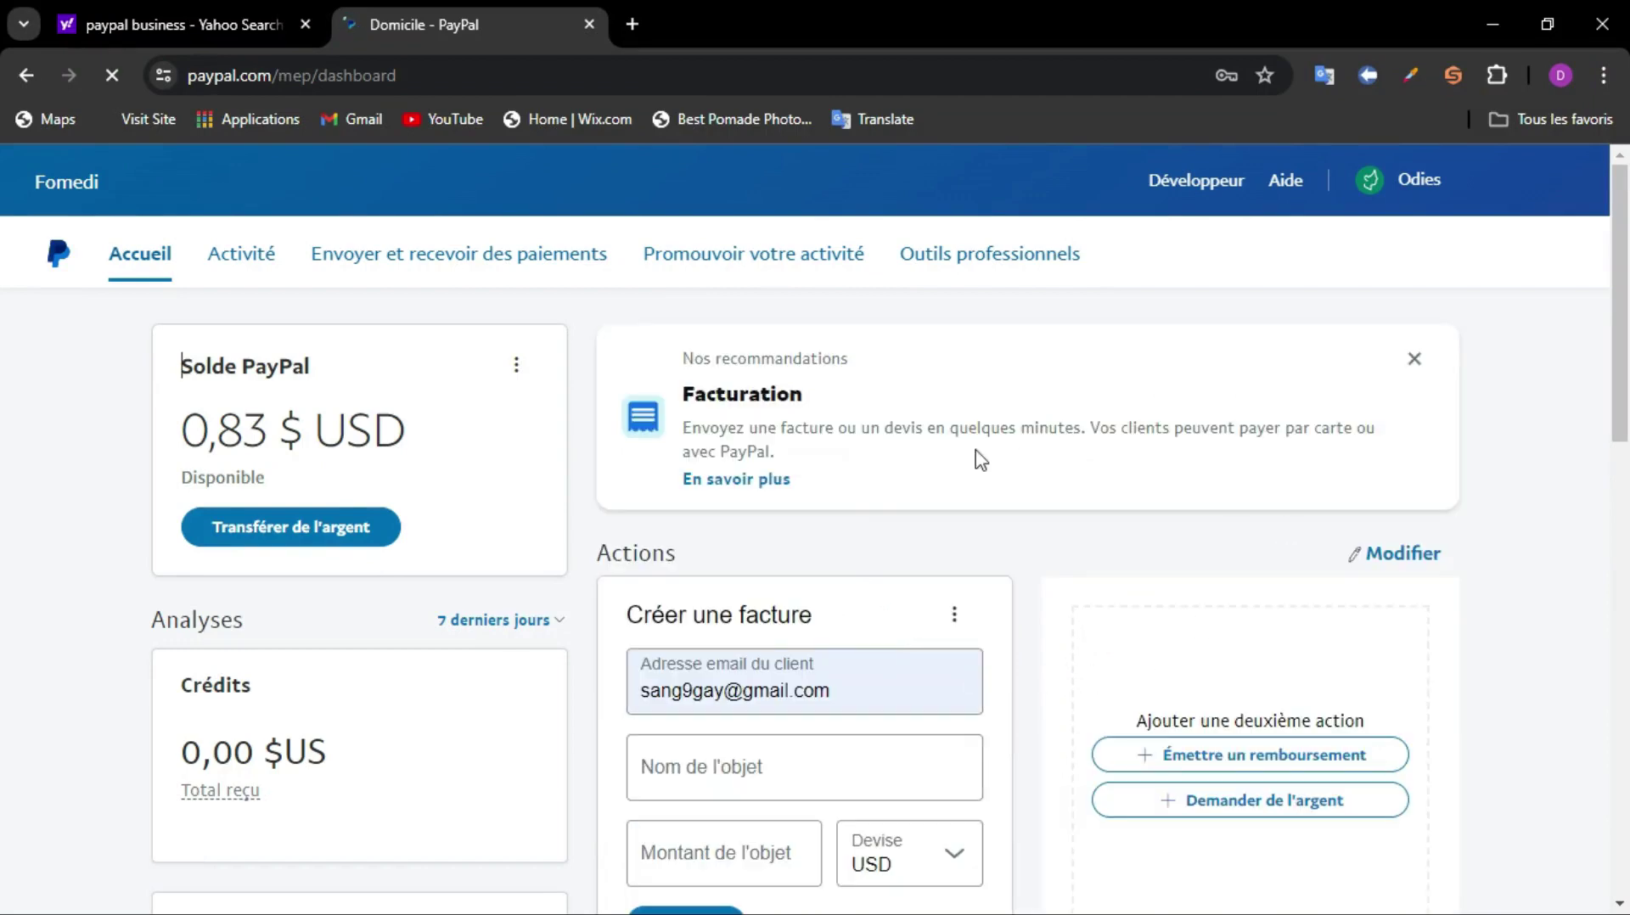
scroll(1620, 458, "down", 3)
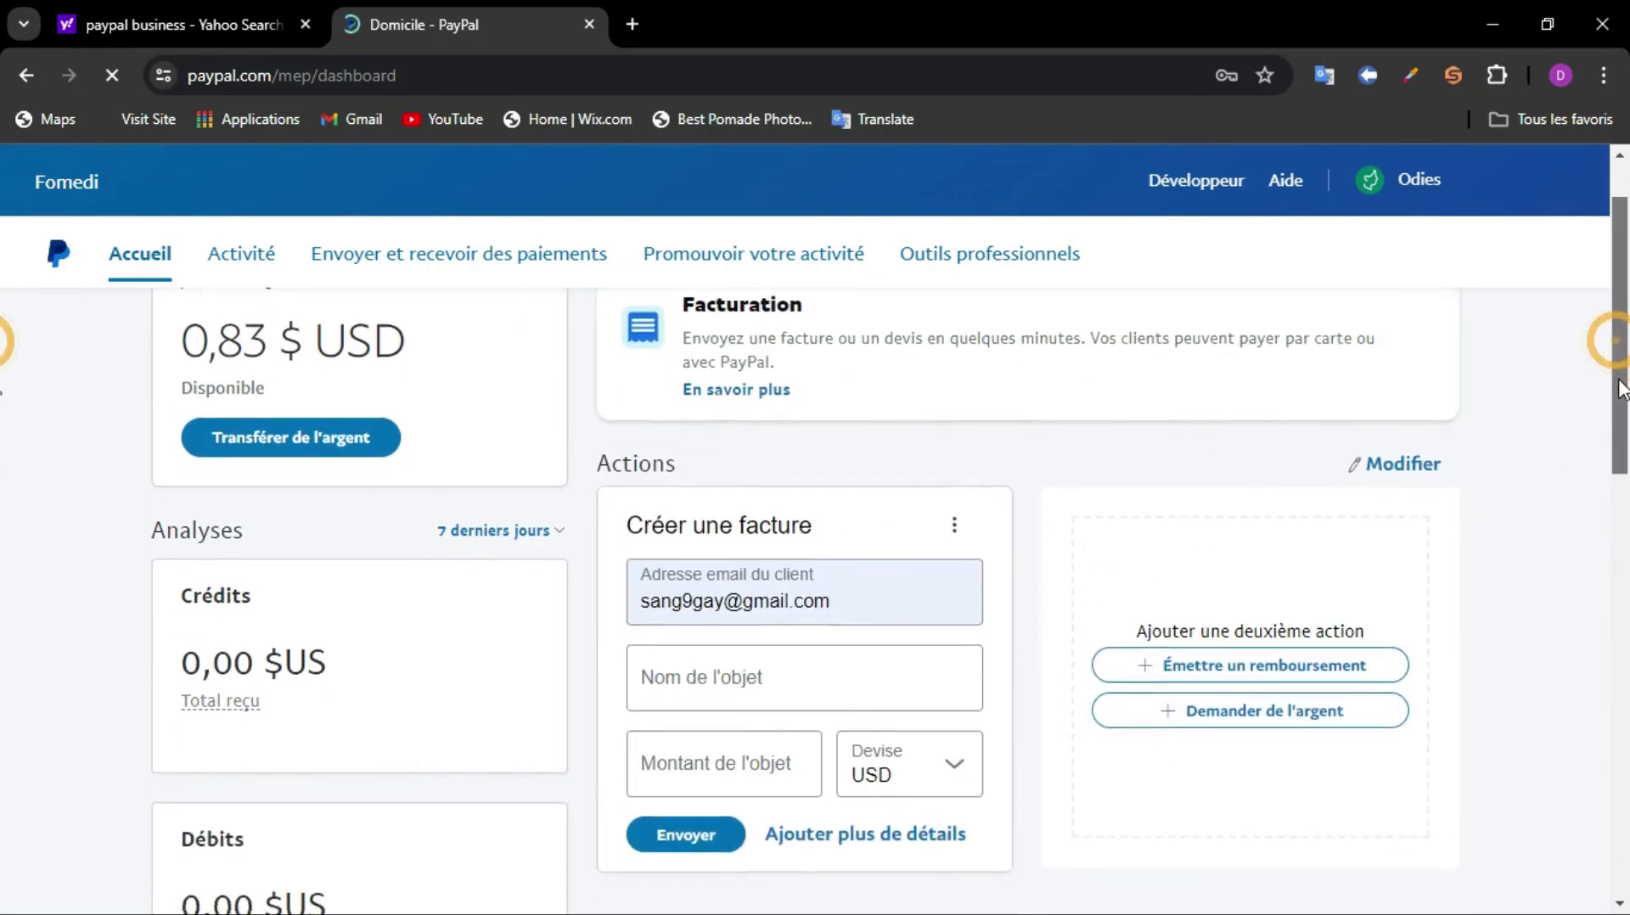
scroll(1, 467, "down", 3)
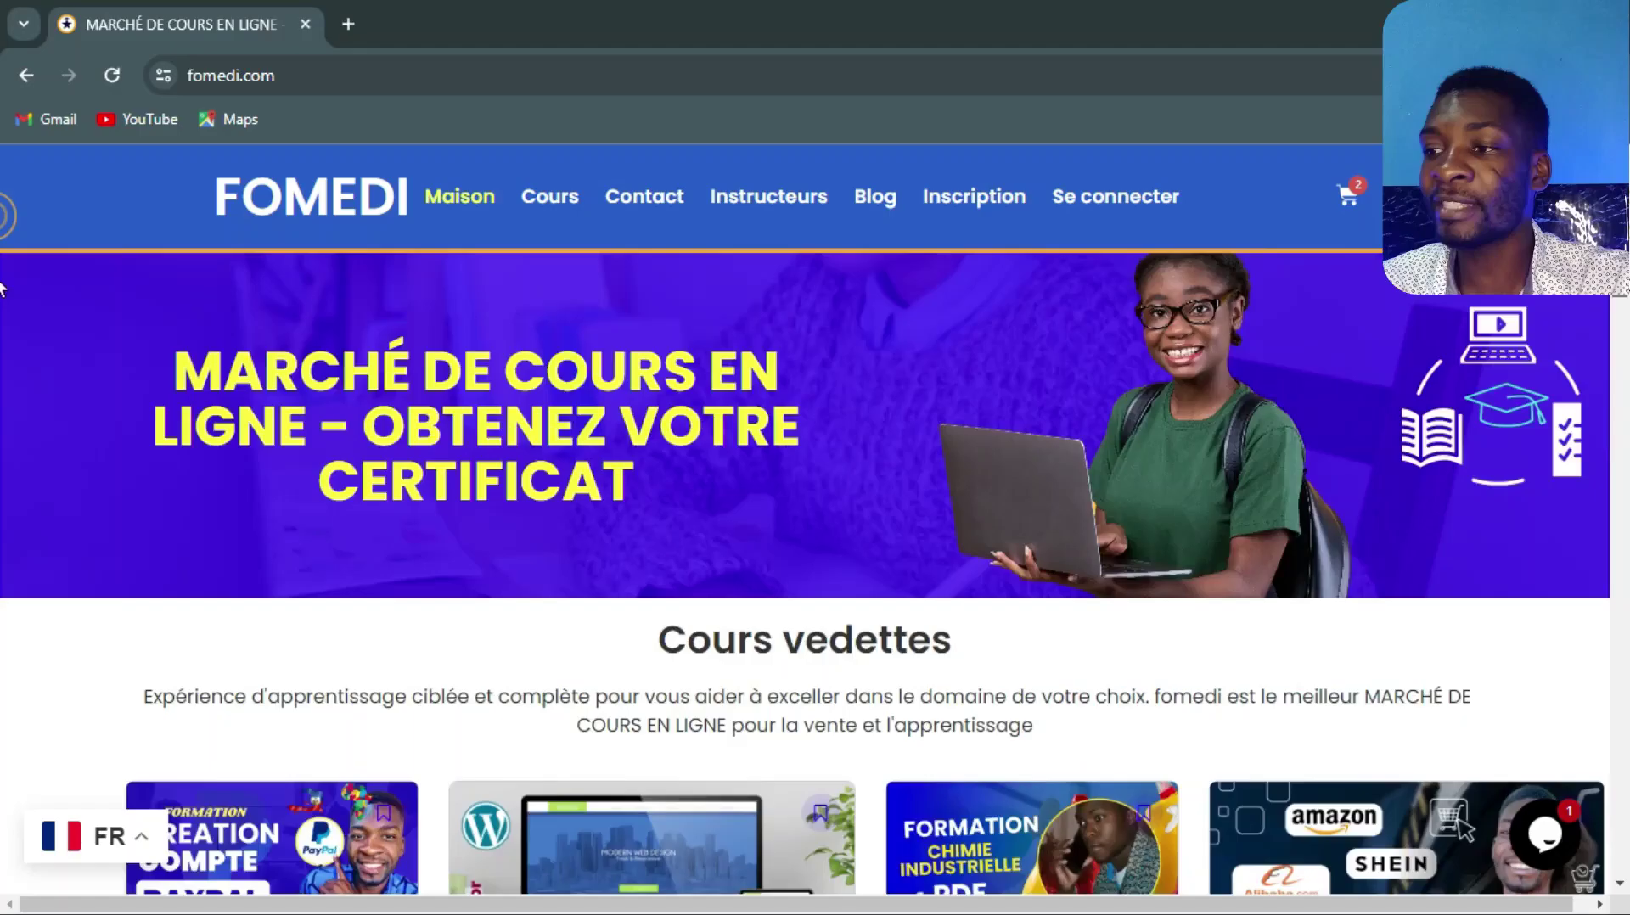
Add the course "Comment Acheter Sur Internet – Formation complète" to the cart from the FOMEDI featured courses.
scroll(2, 276, "down", 4)
scroll(2, 298, "down", 3)
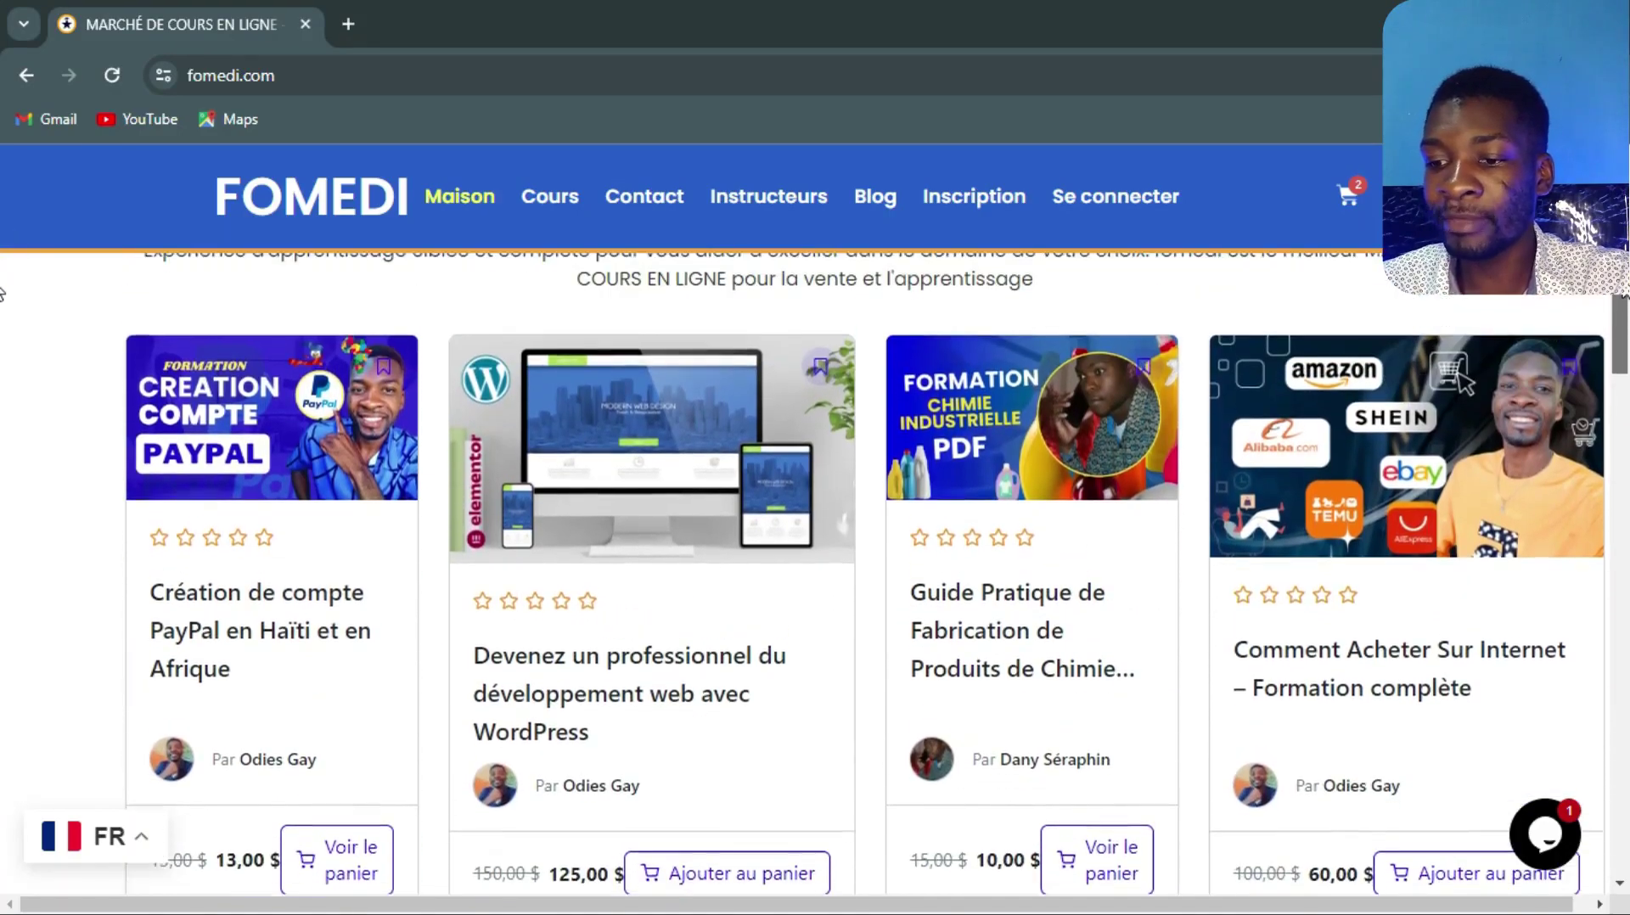
scroll(1624, 314, "down", 2)
scroll(1623, 314, "up", 4)
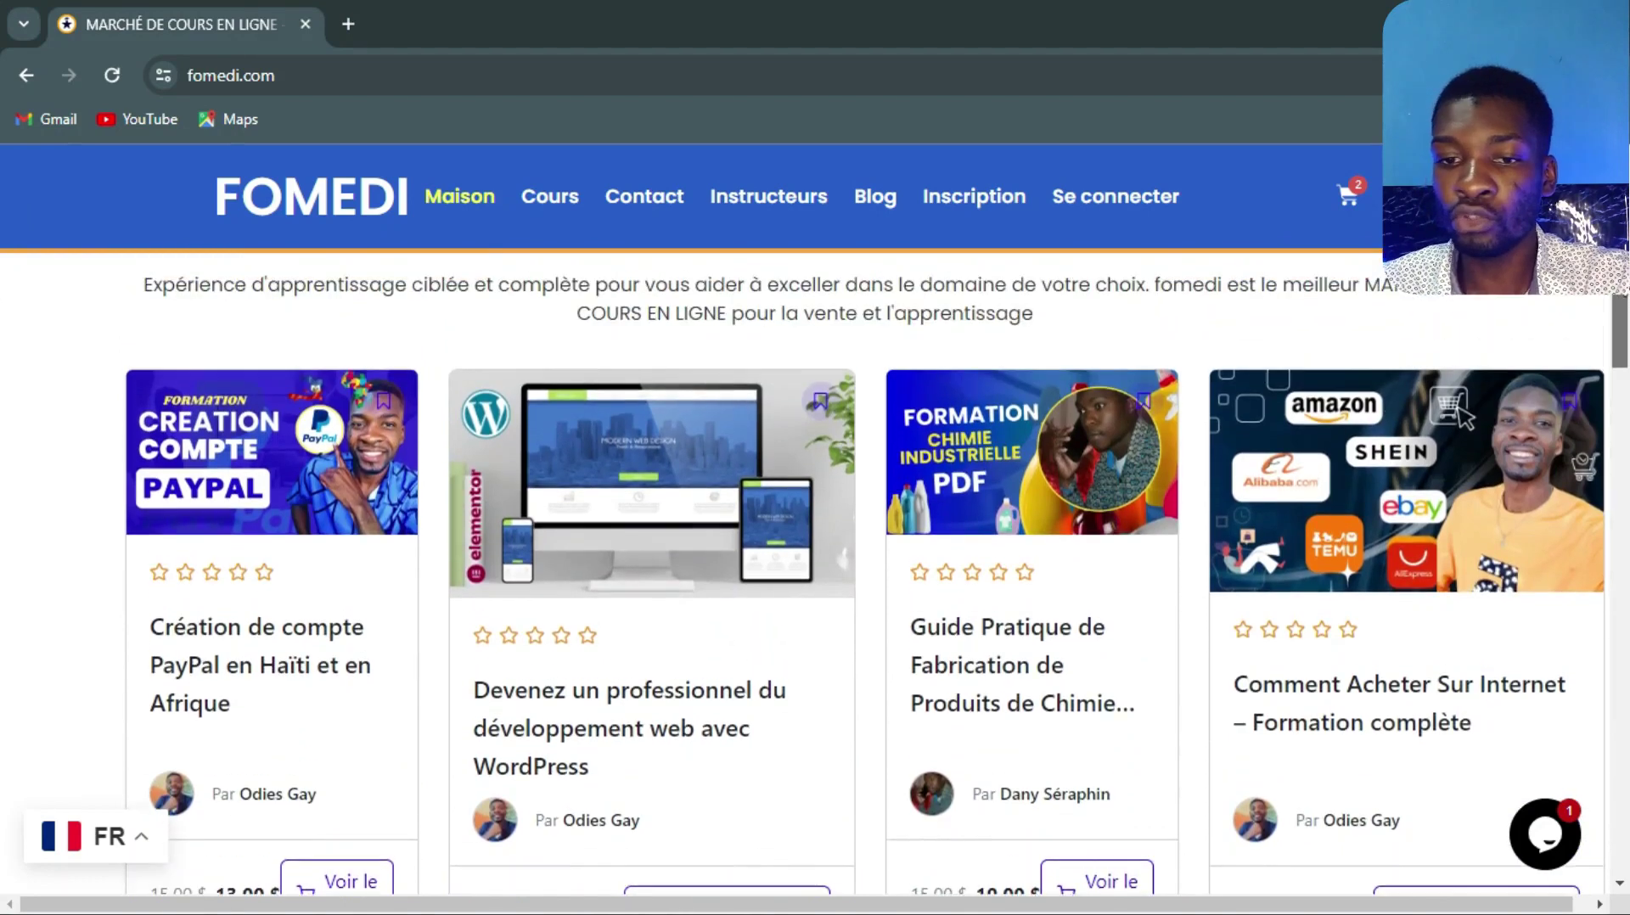
scroll(1619, 319, "down", 3)
scroll(1619, 318, "down", 2)
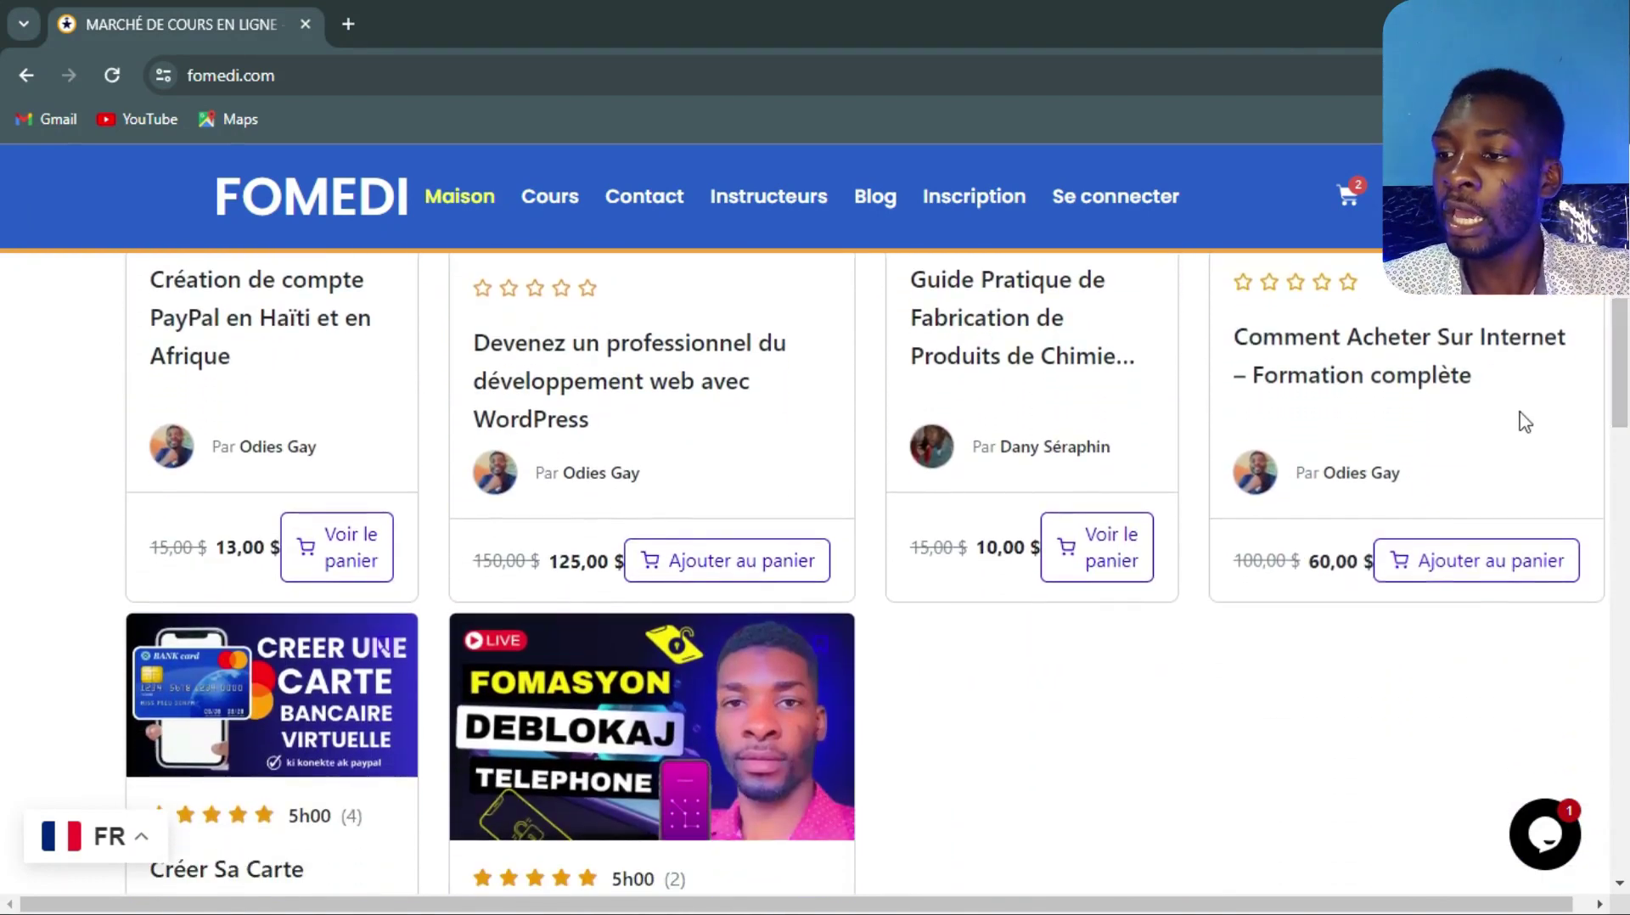
left_click(1480, 564)
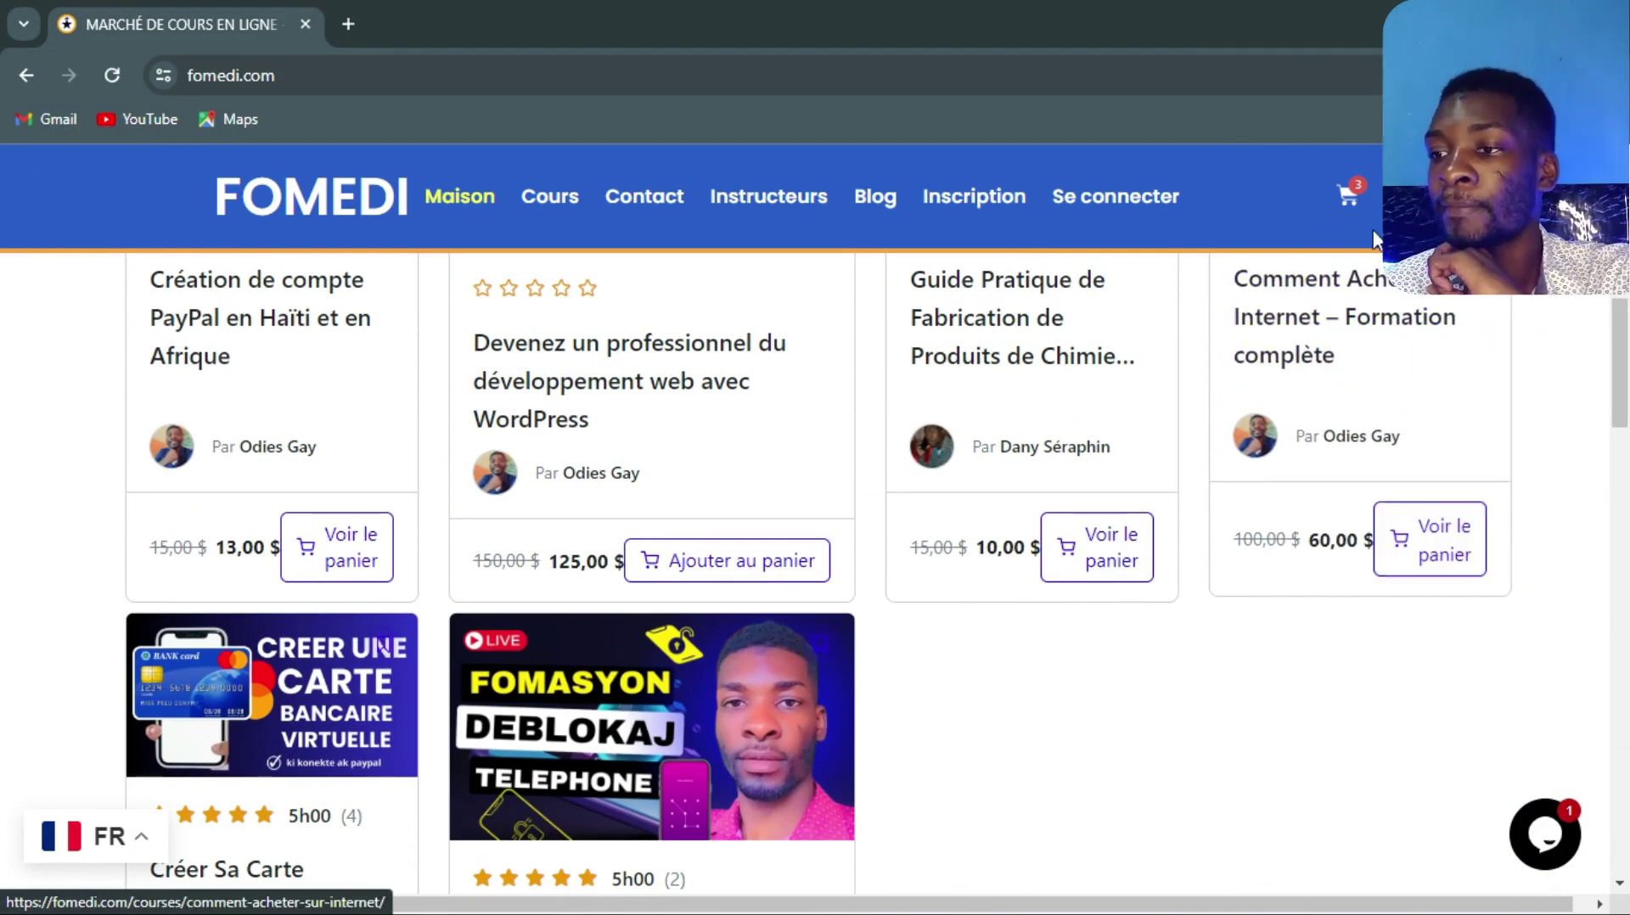
Proceed from the cart to the checkout page and examine the order details and available payment methods.
left_click(1349, 198)
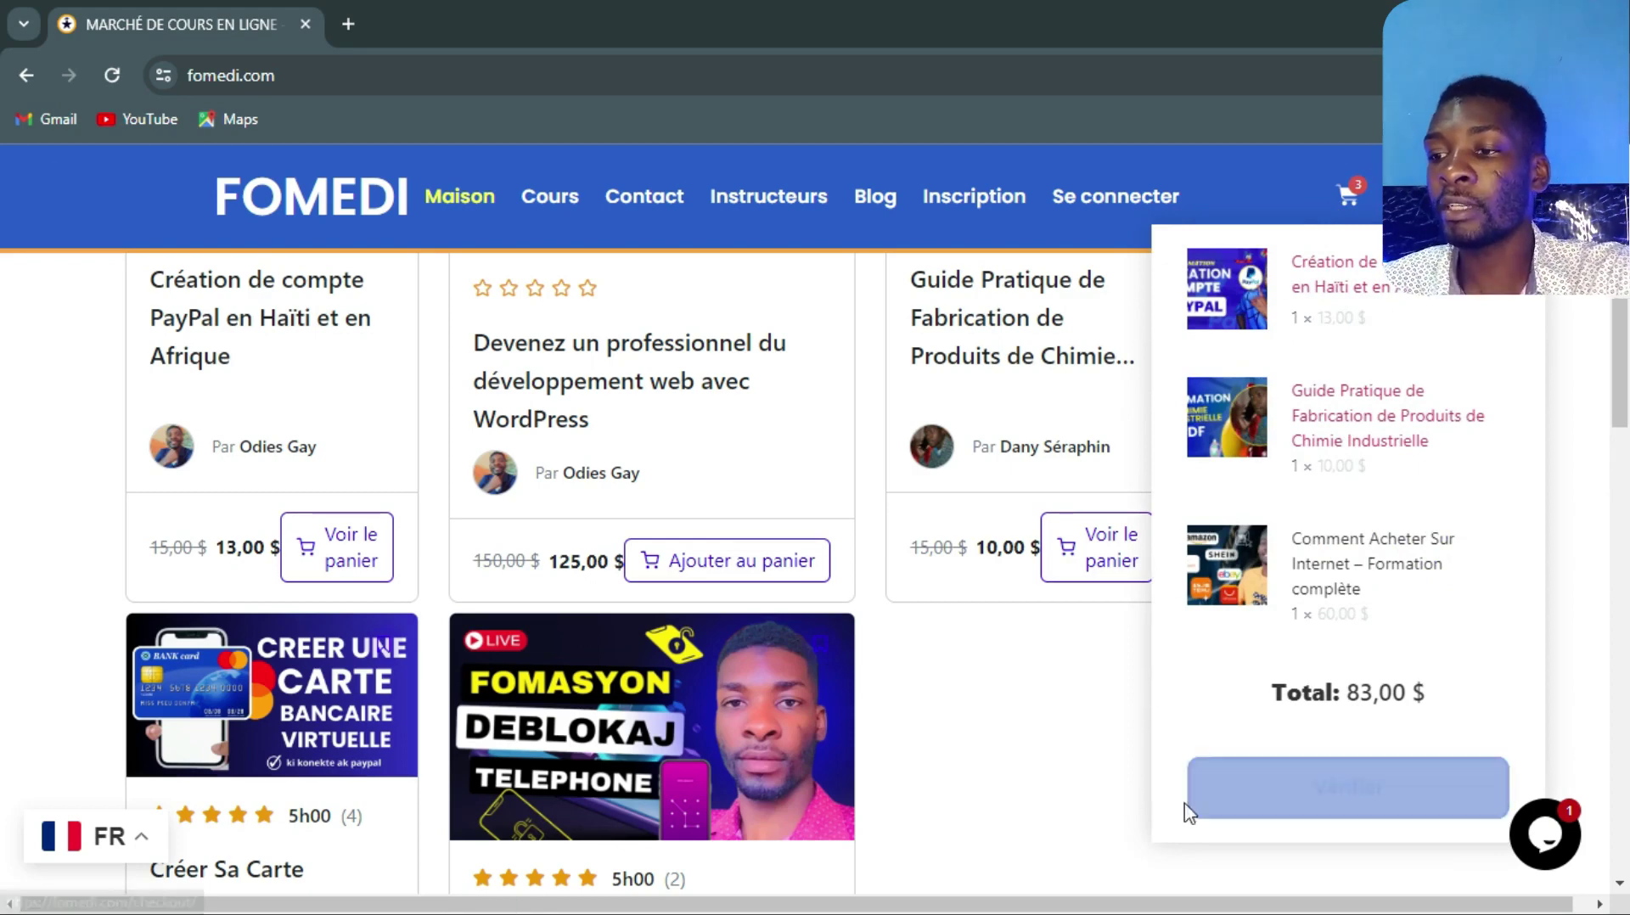
left_click(1338, 803)
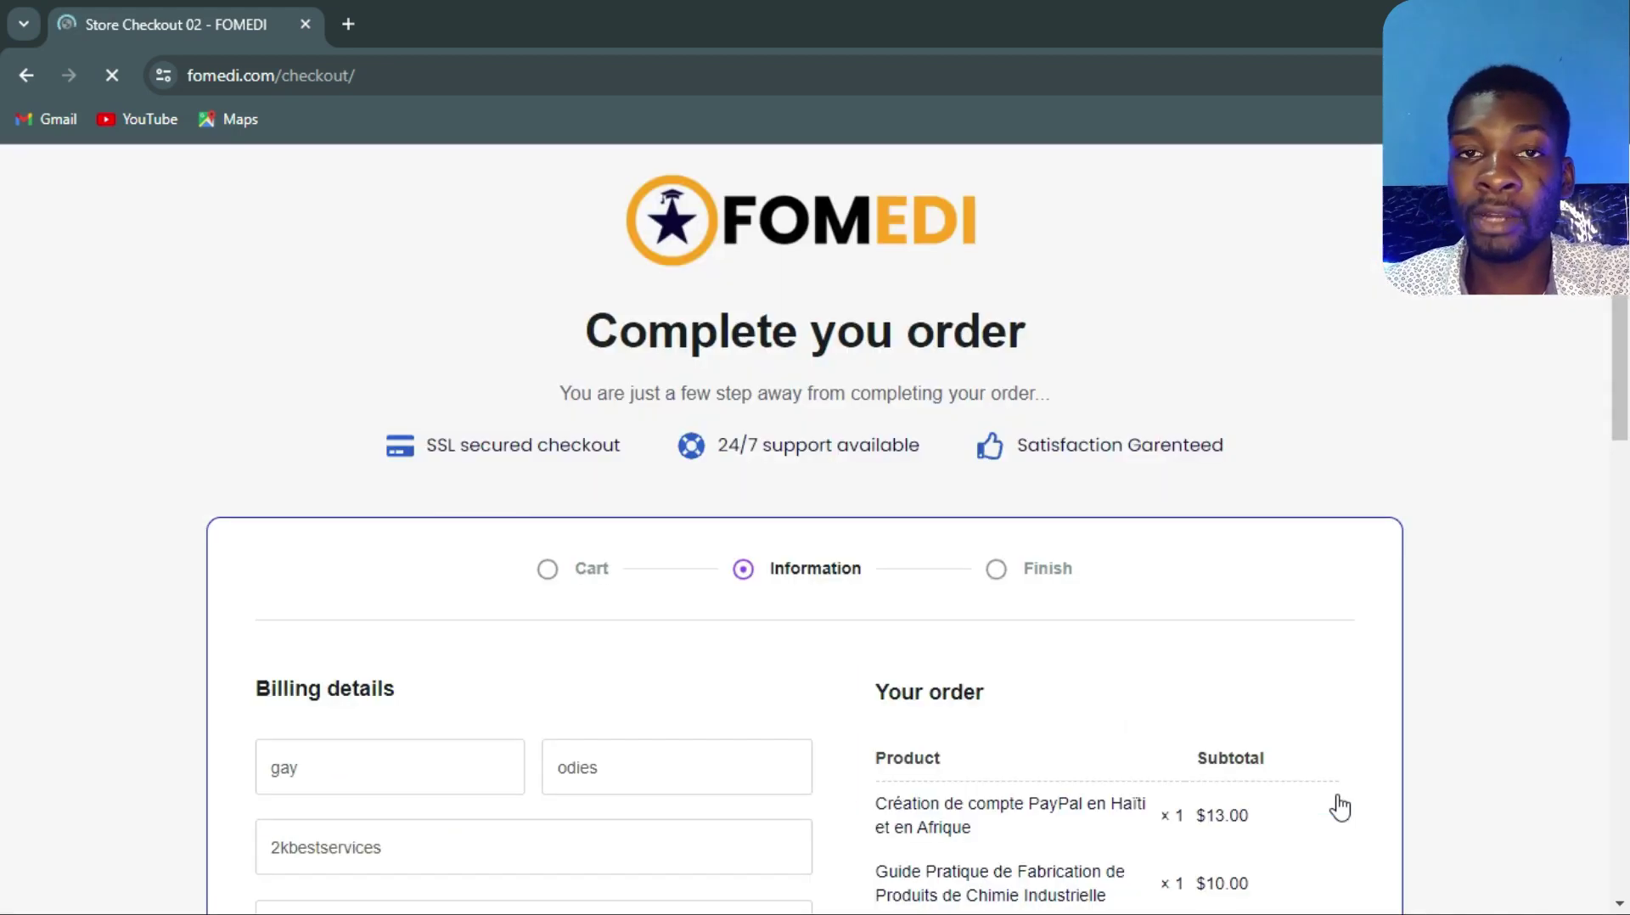
scroll(5, 467, "down", 3)
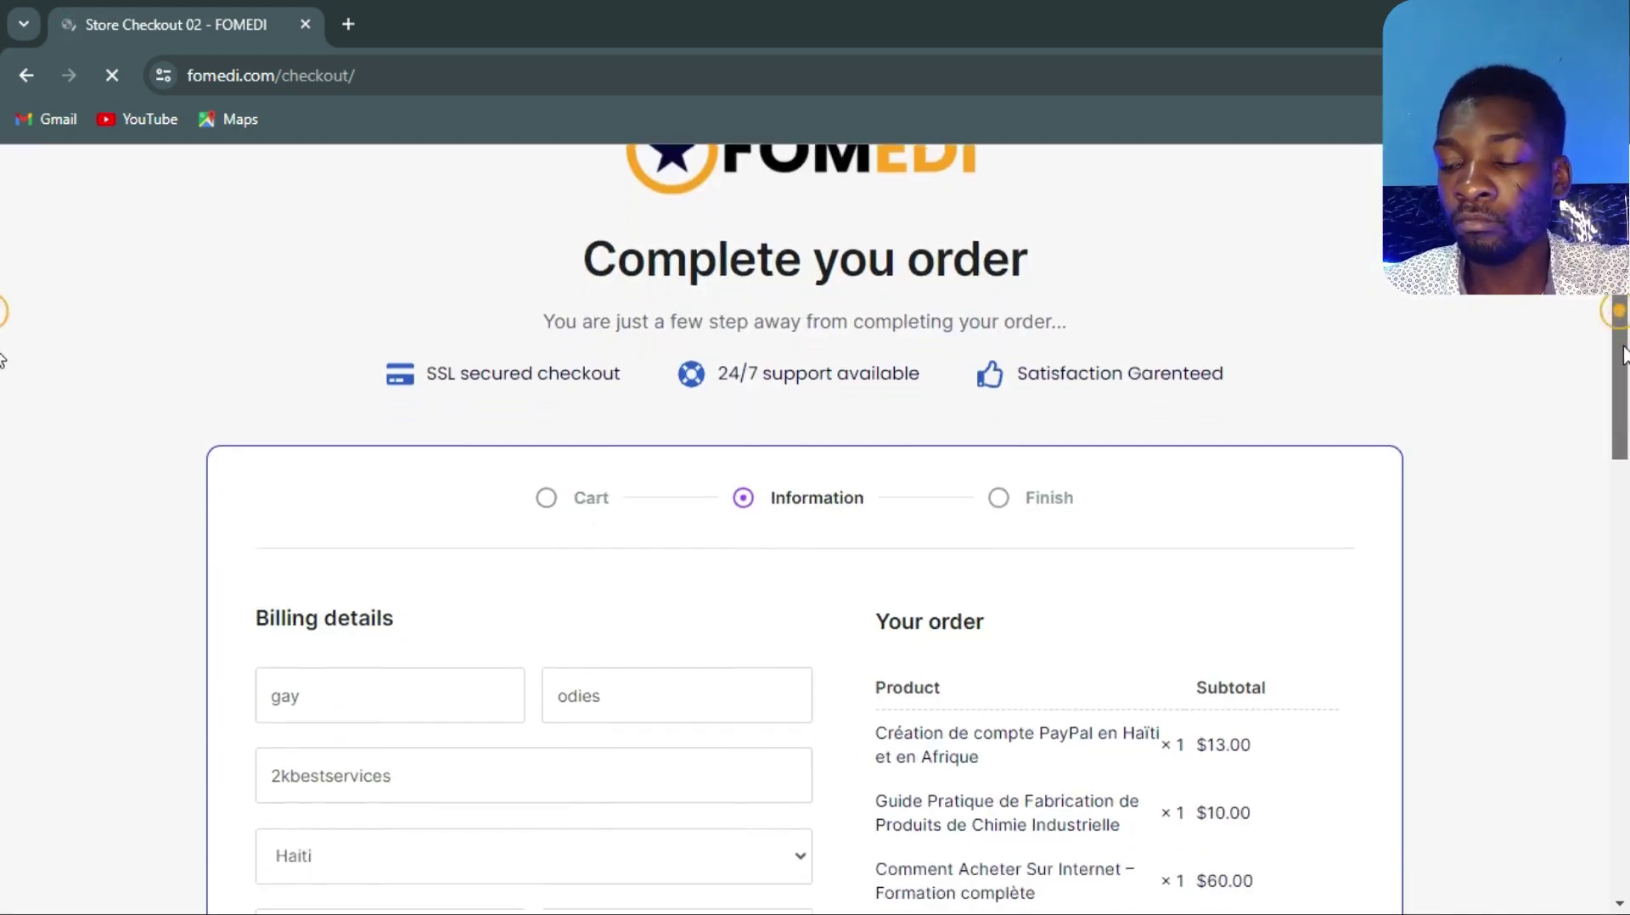
scroll(3, 467, "down", 8)
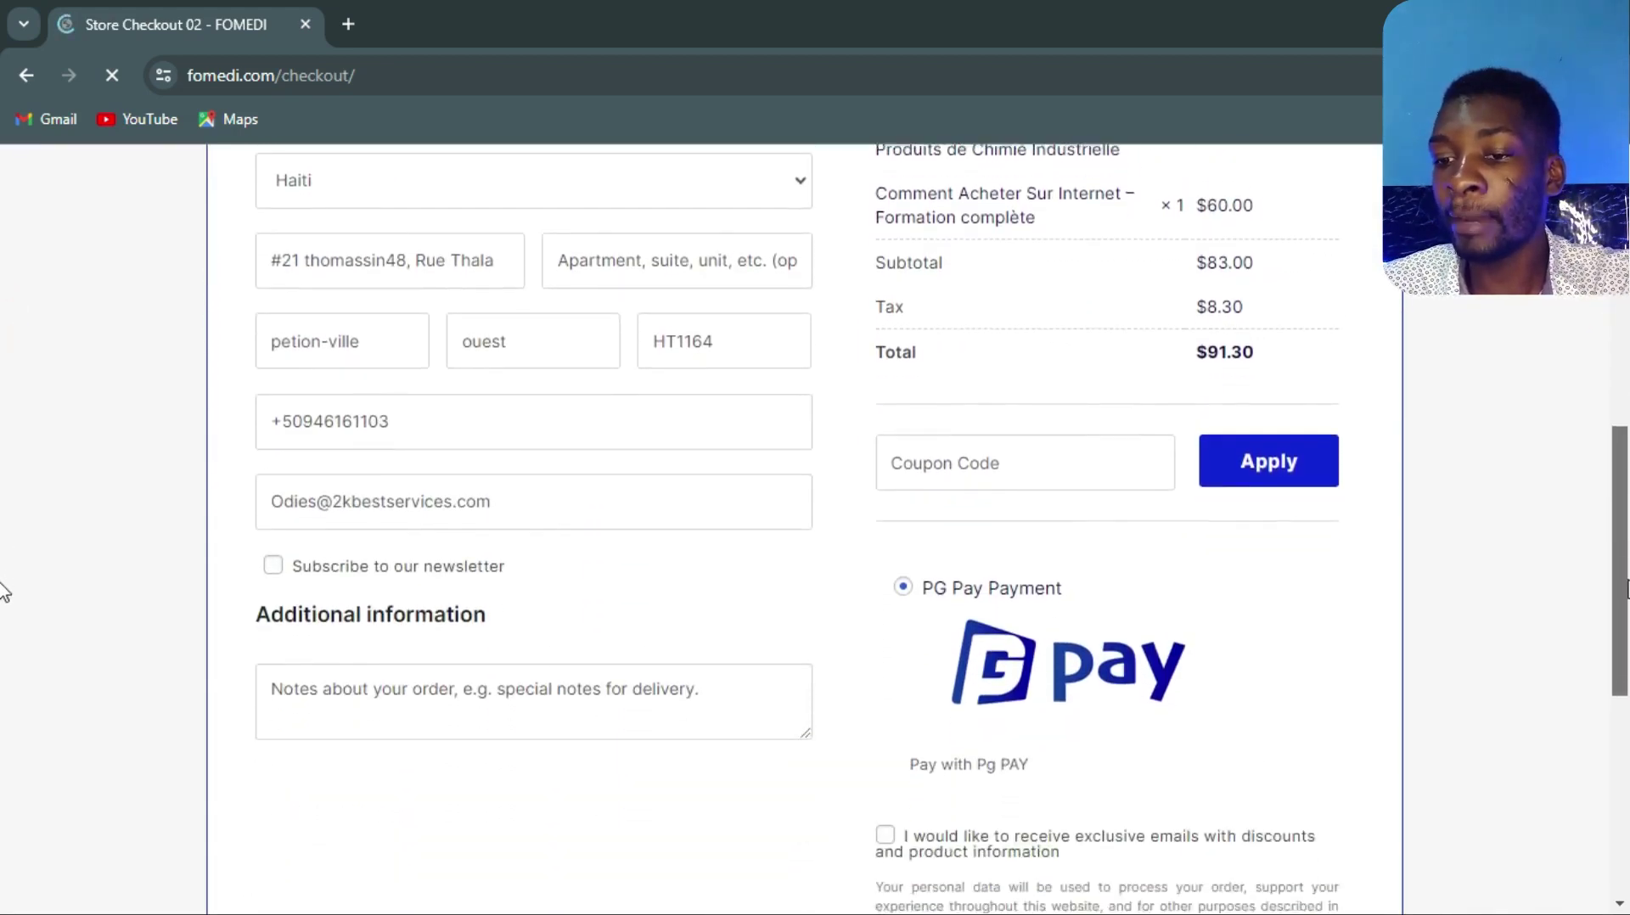
scroll(3, 645, "down", 3)
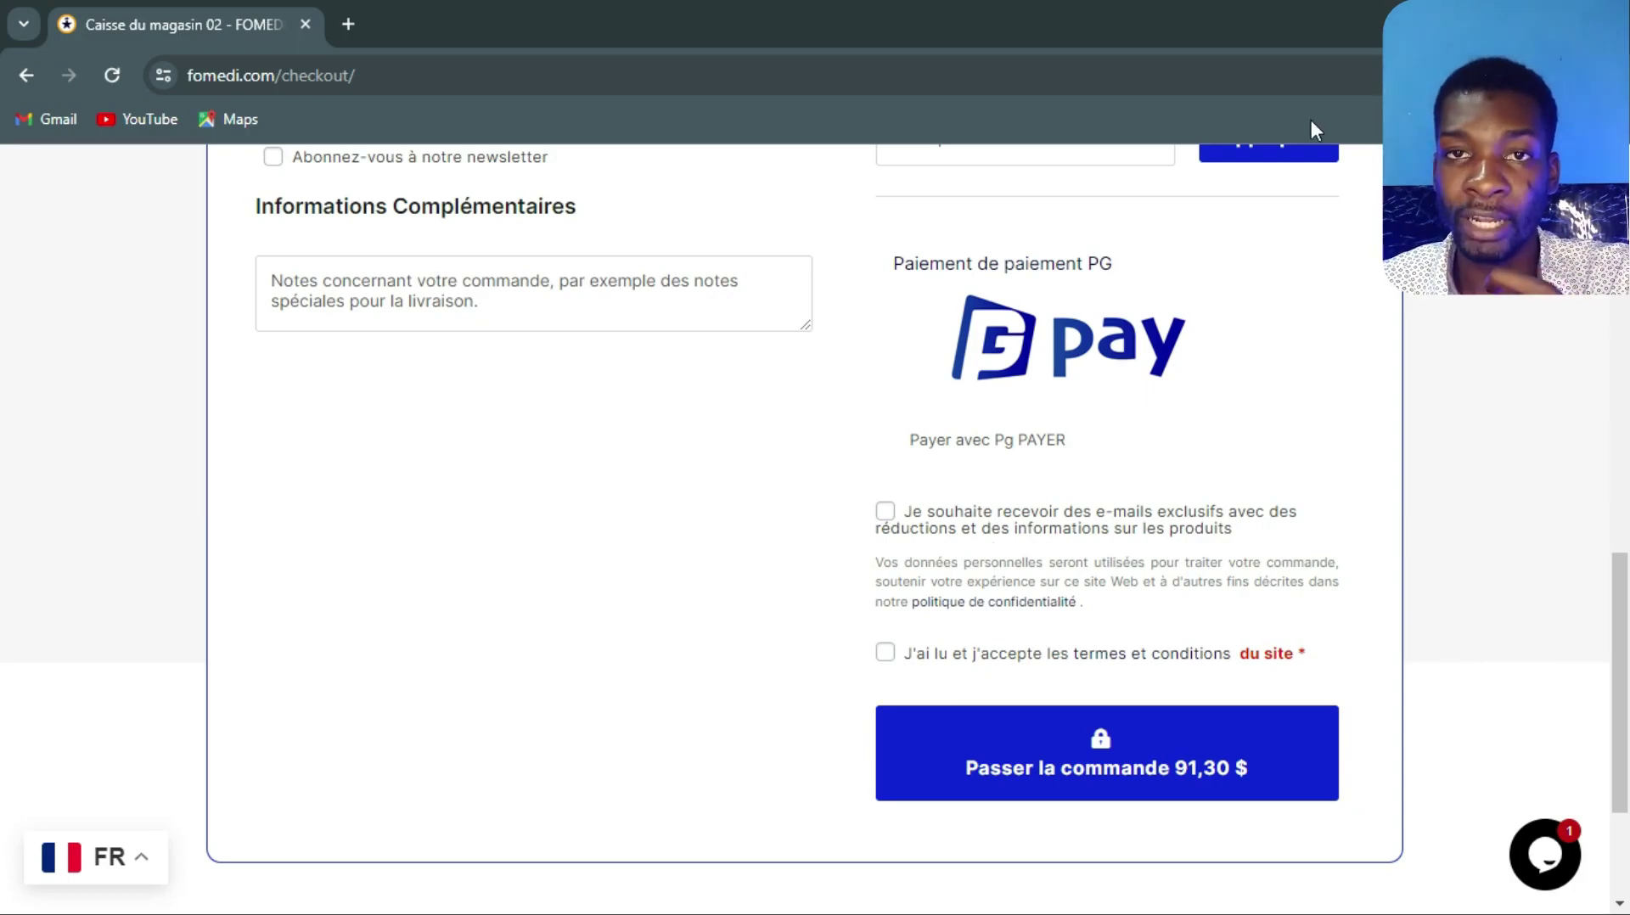
Switch to the browser window with the FOMEDI WordPress dashboard and open the page for adding new plugins.
key("super+d")
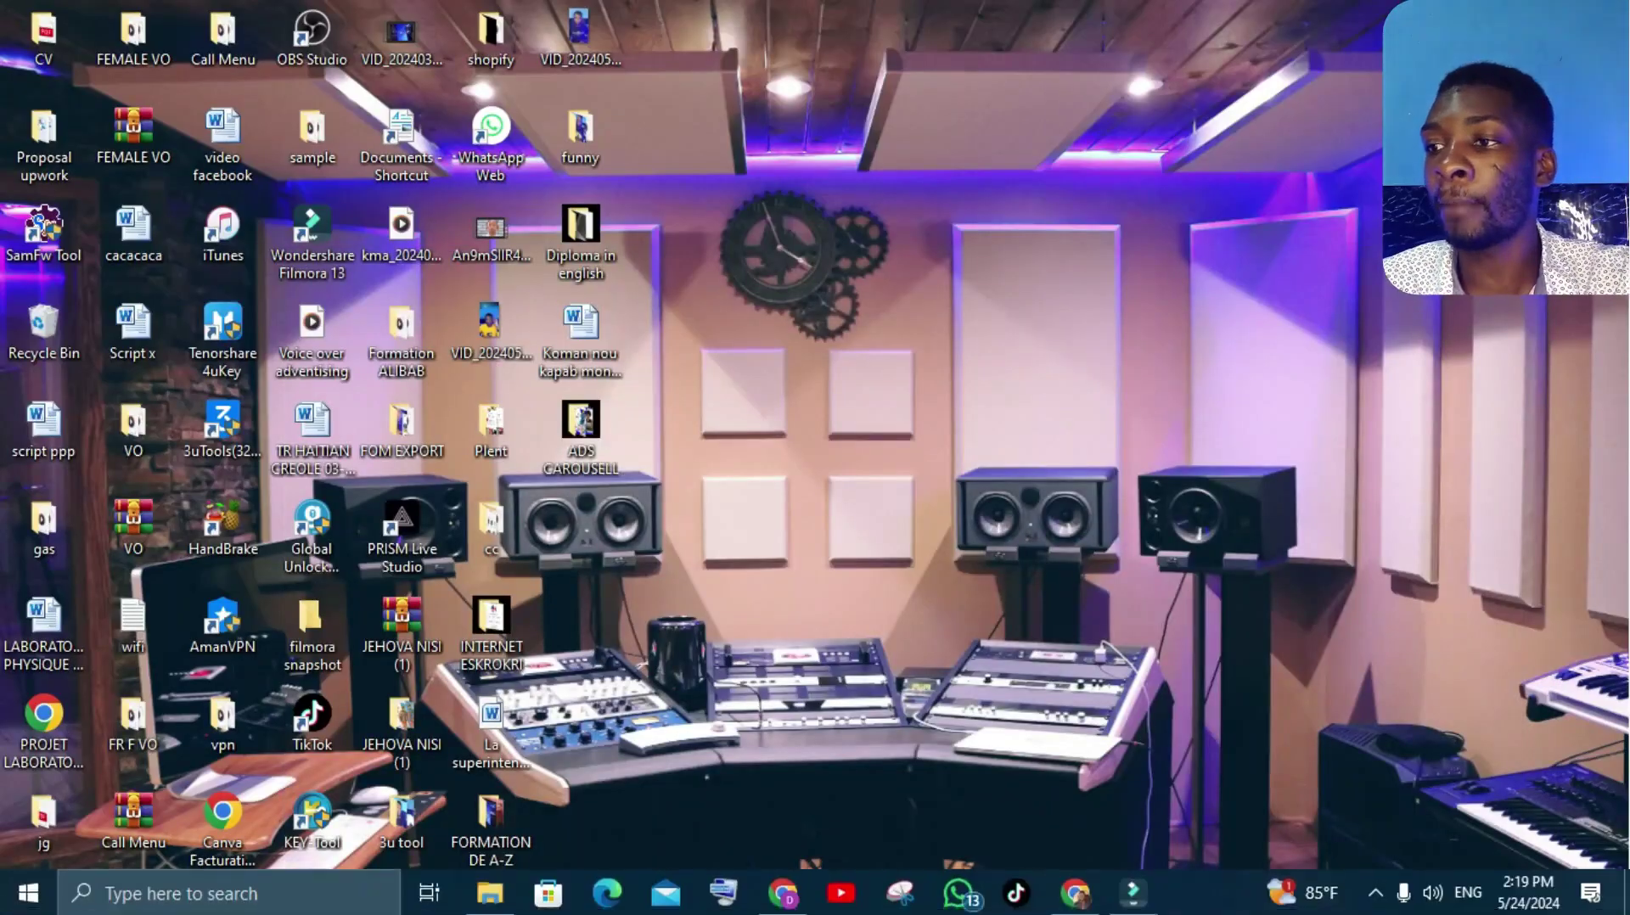
left_click(728, 893)
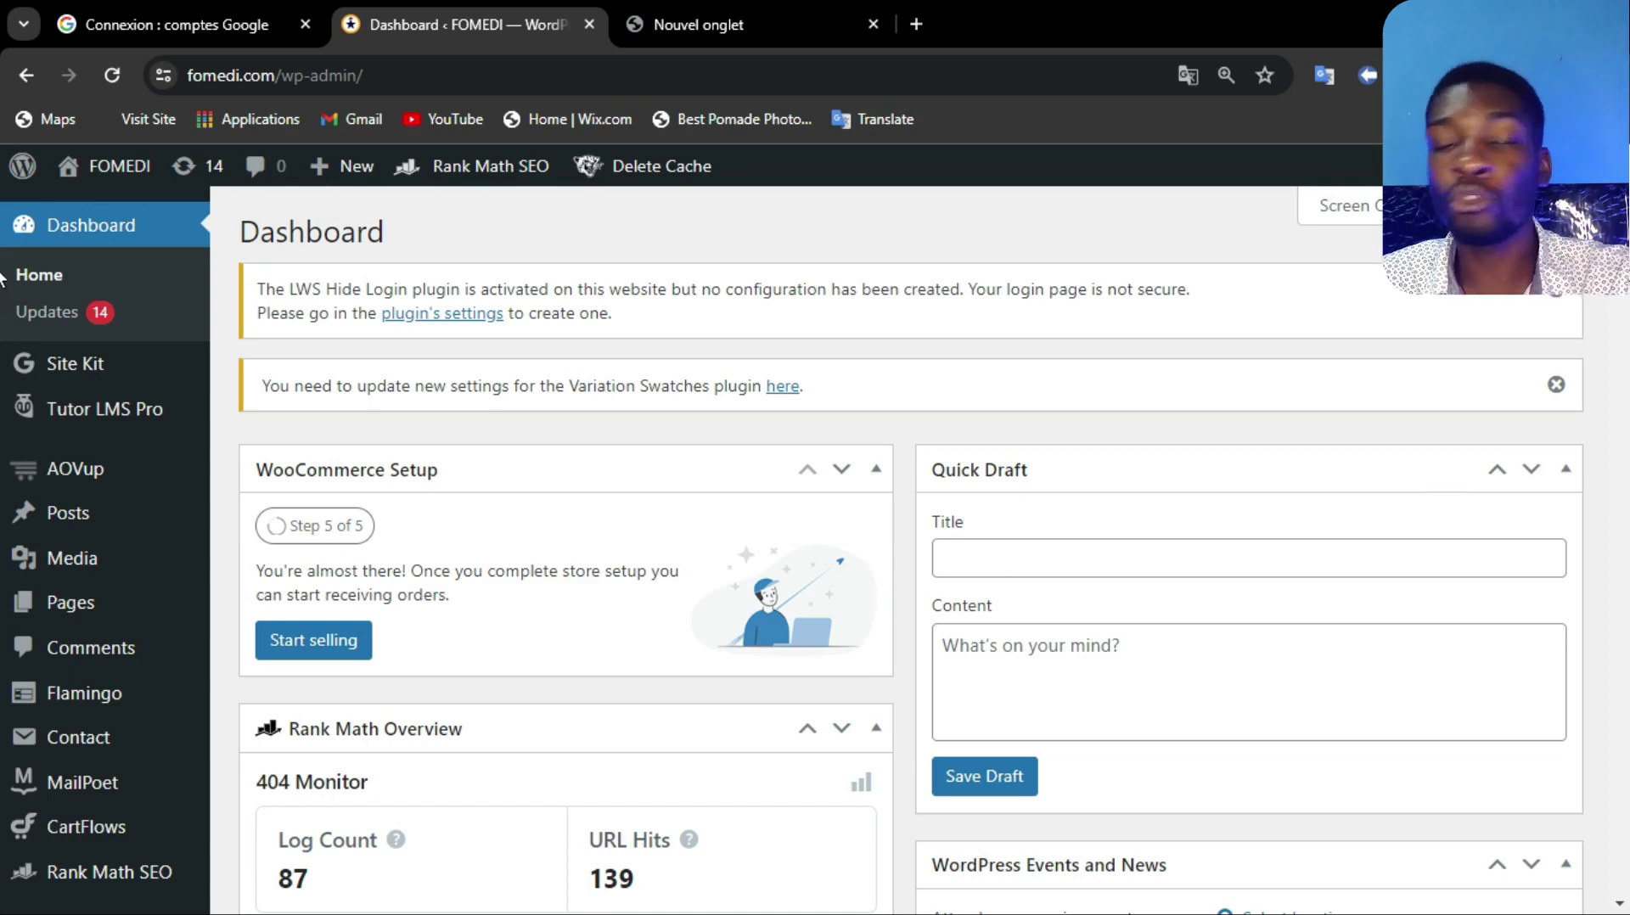
scroll(2, 270, "down", 2)
scroll(1, 270, "down", 12)
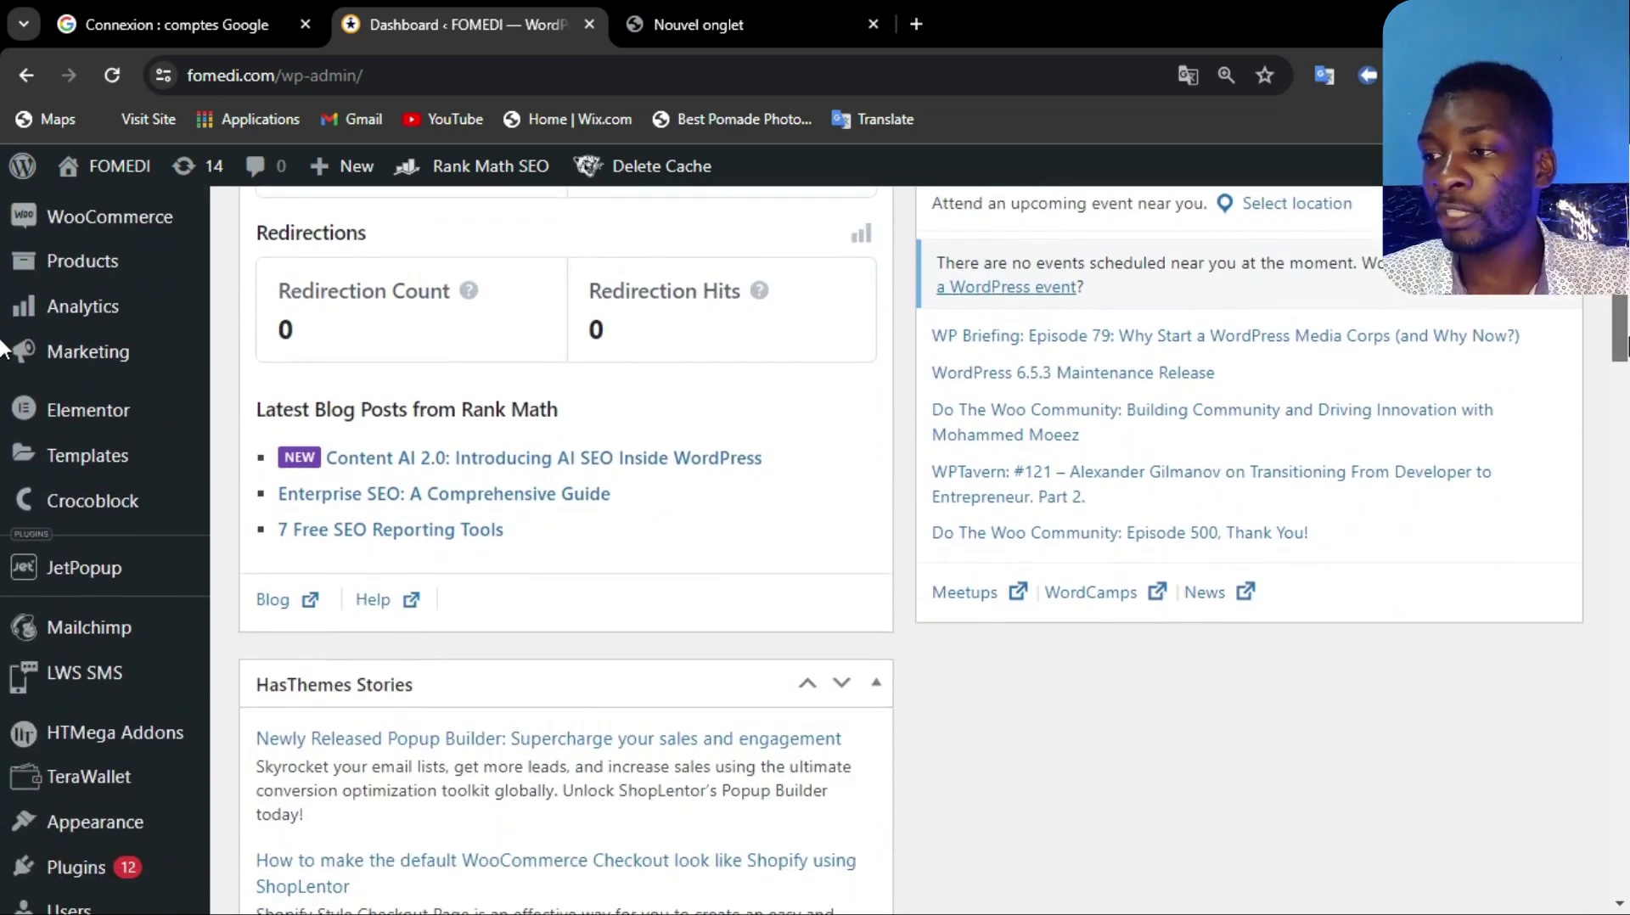
scroll(1, 392, "down", 3)
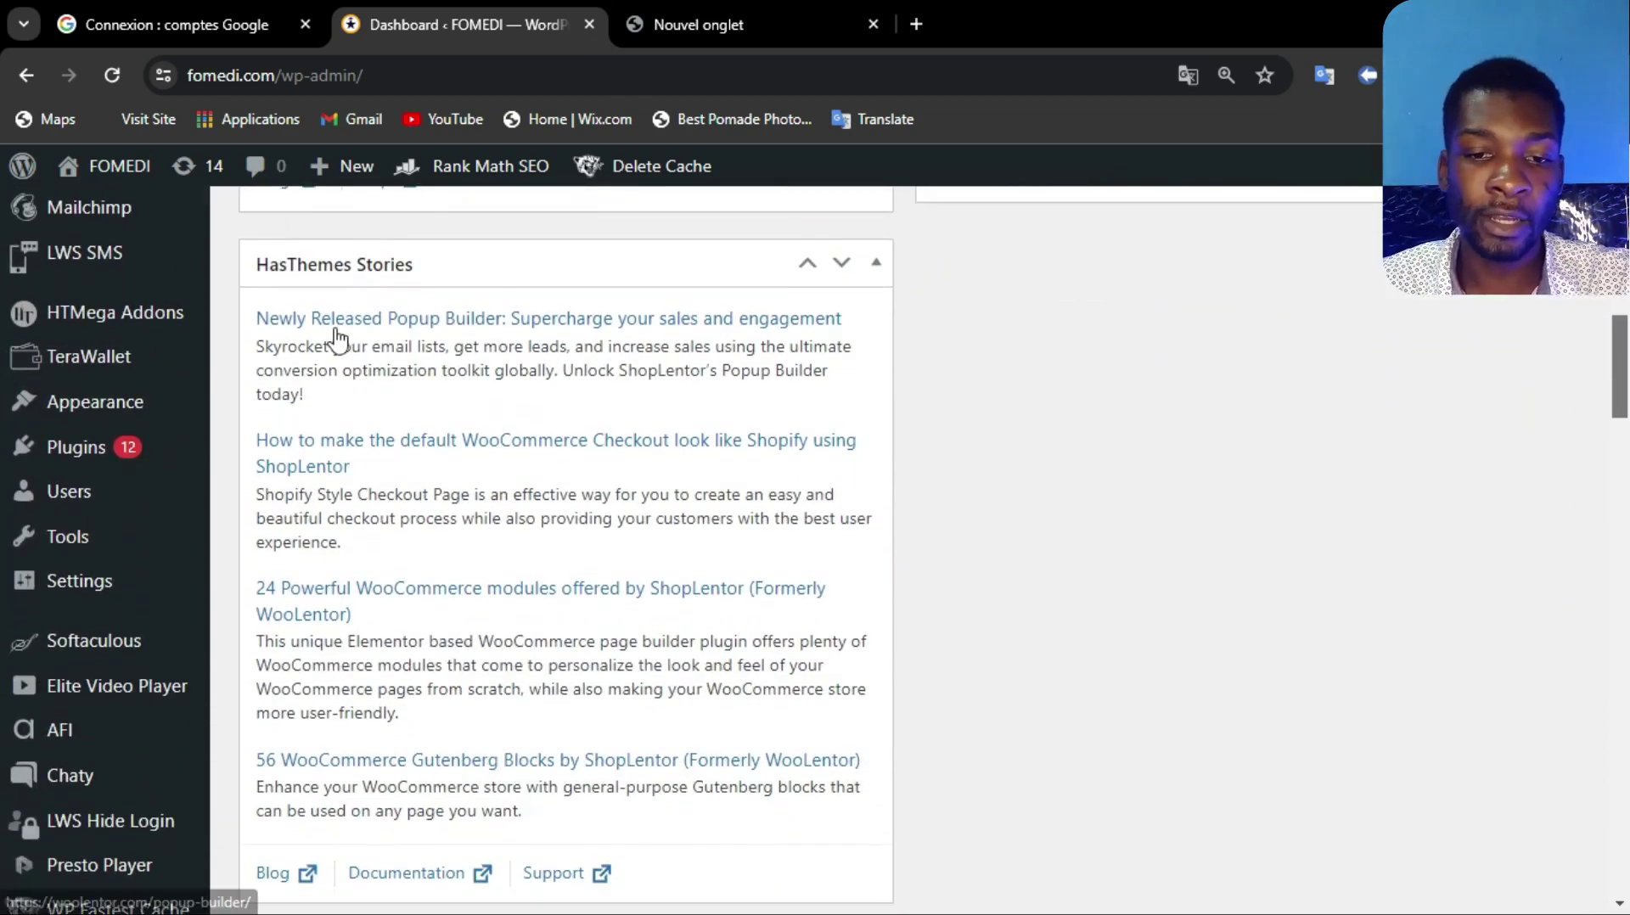
mouse_move(89, 457)
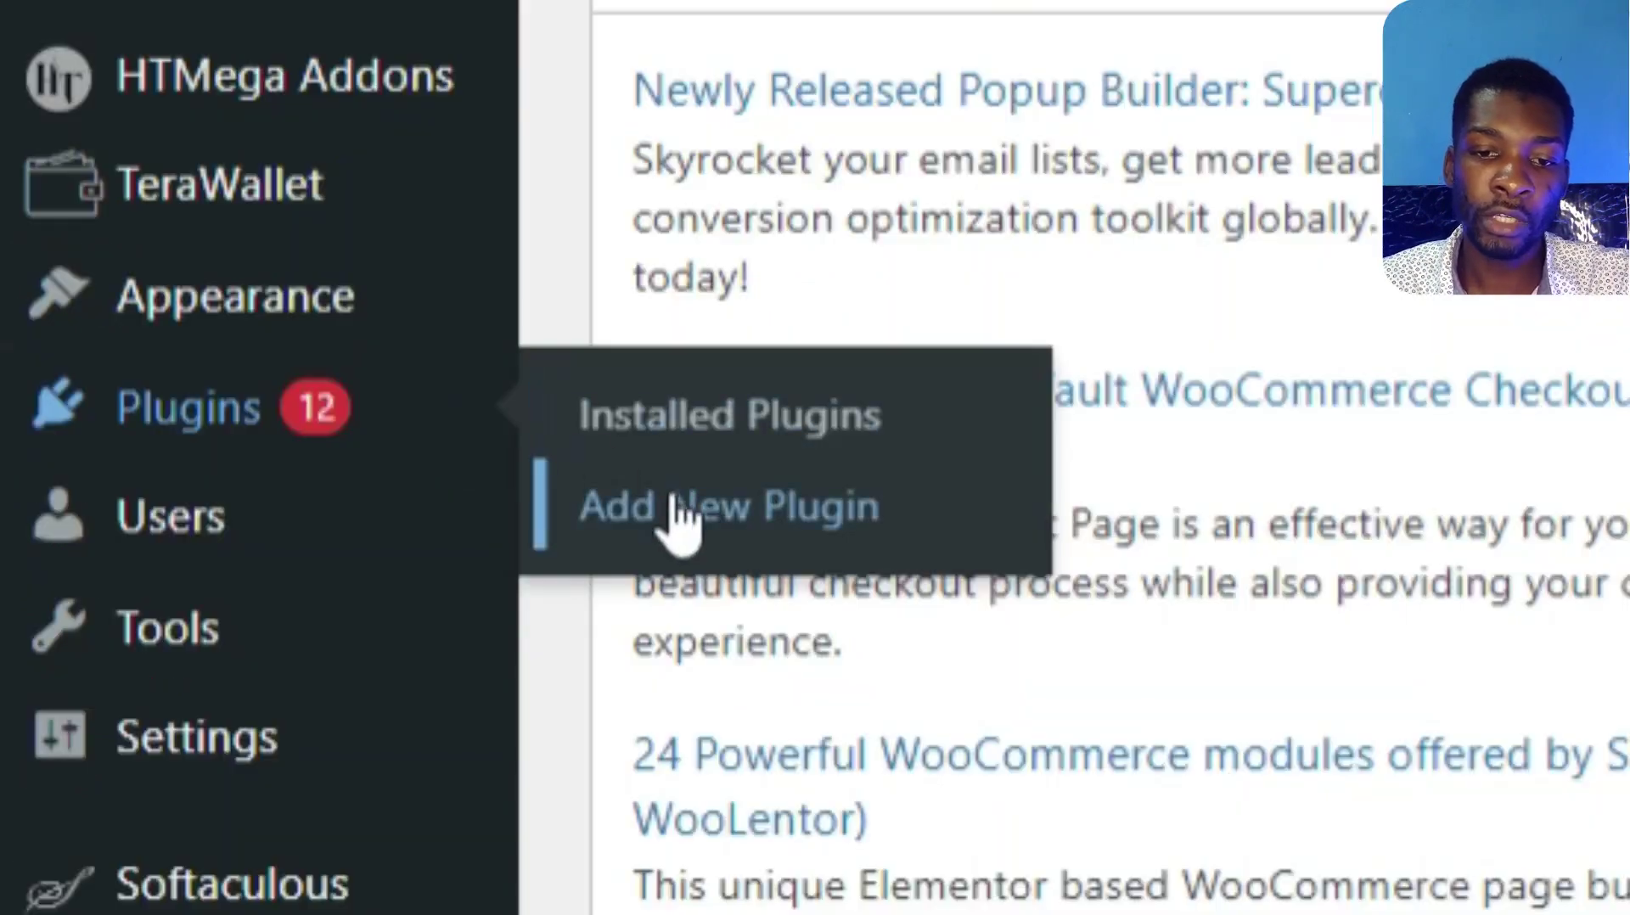
left_click(274, 488)
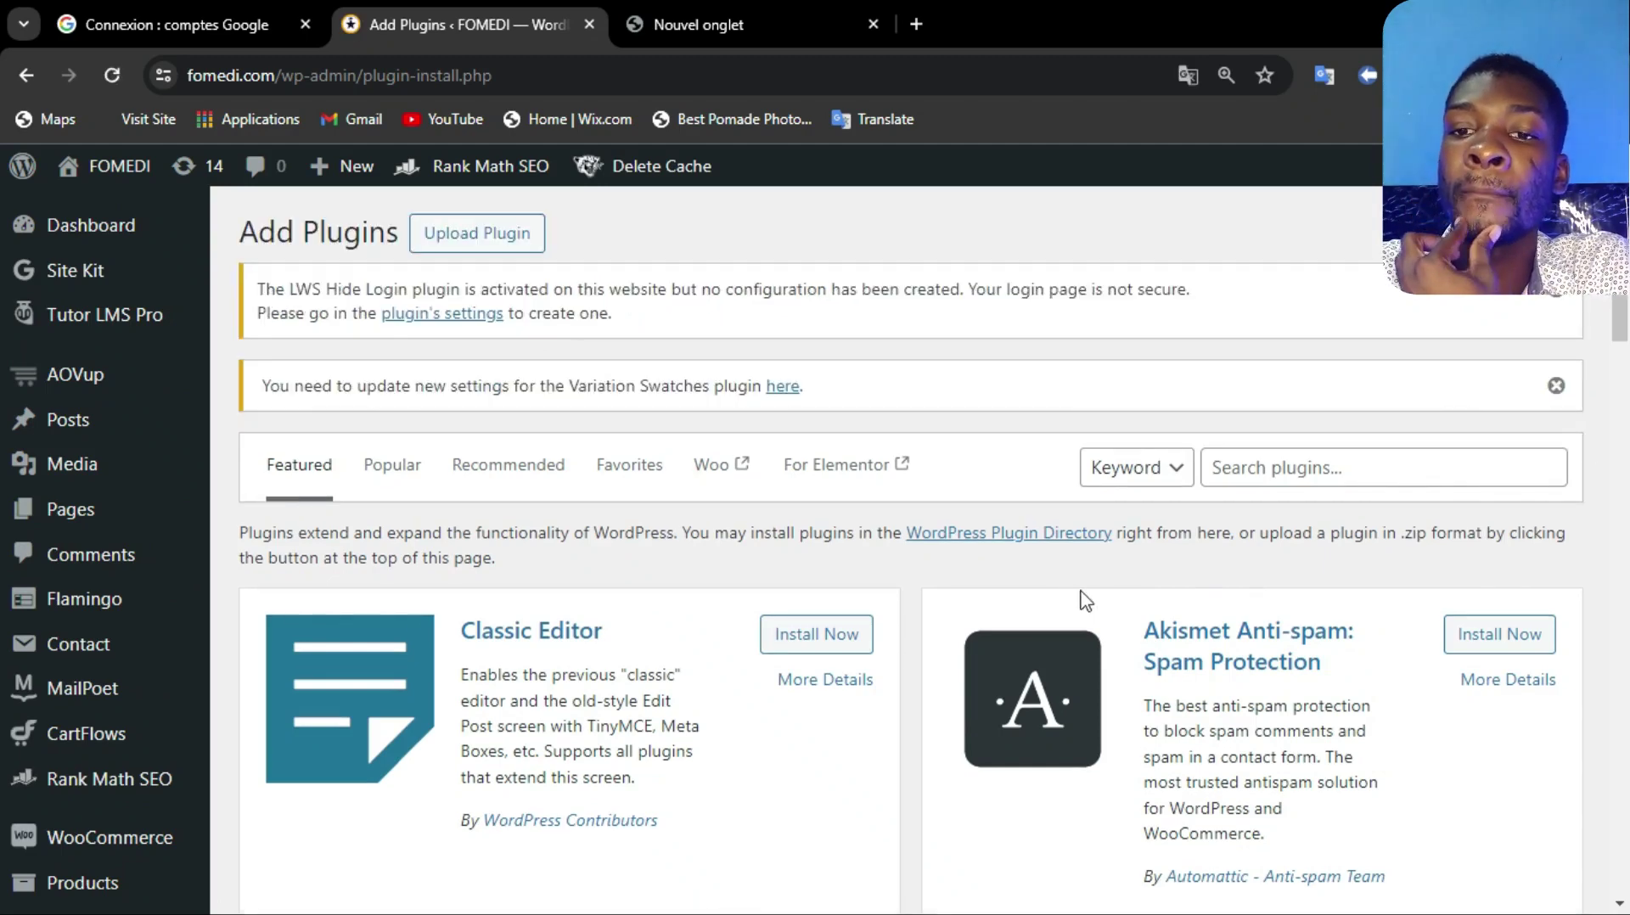
Search the plugin directory for "paypal", and install and activate the WooCommerce PayPal Payments plugin.
left_click(1409, 465)
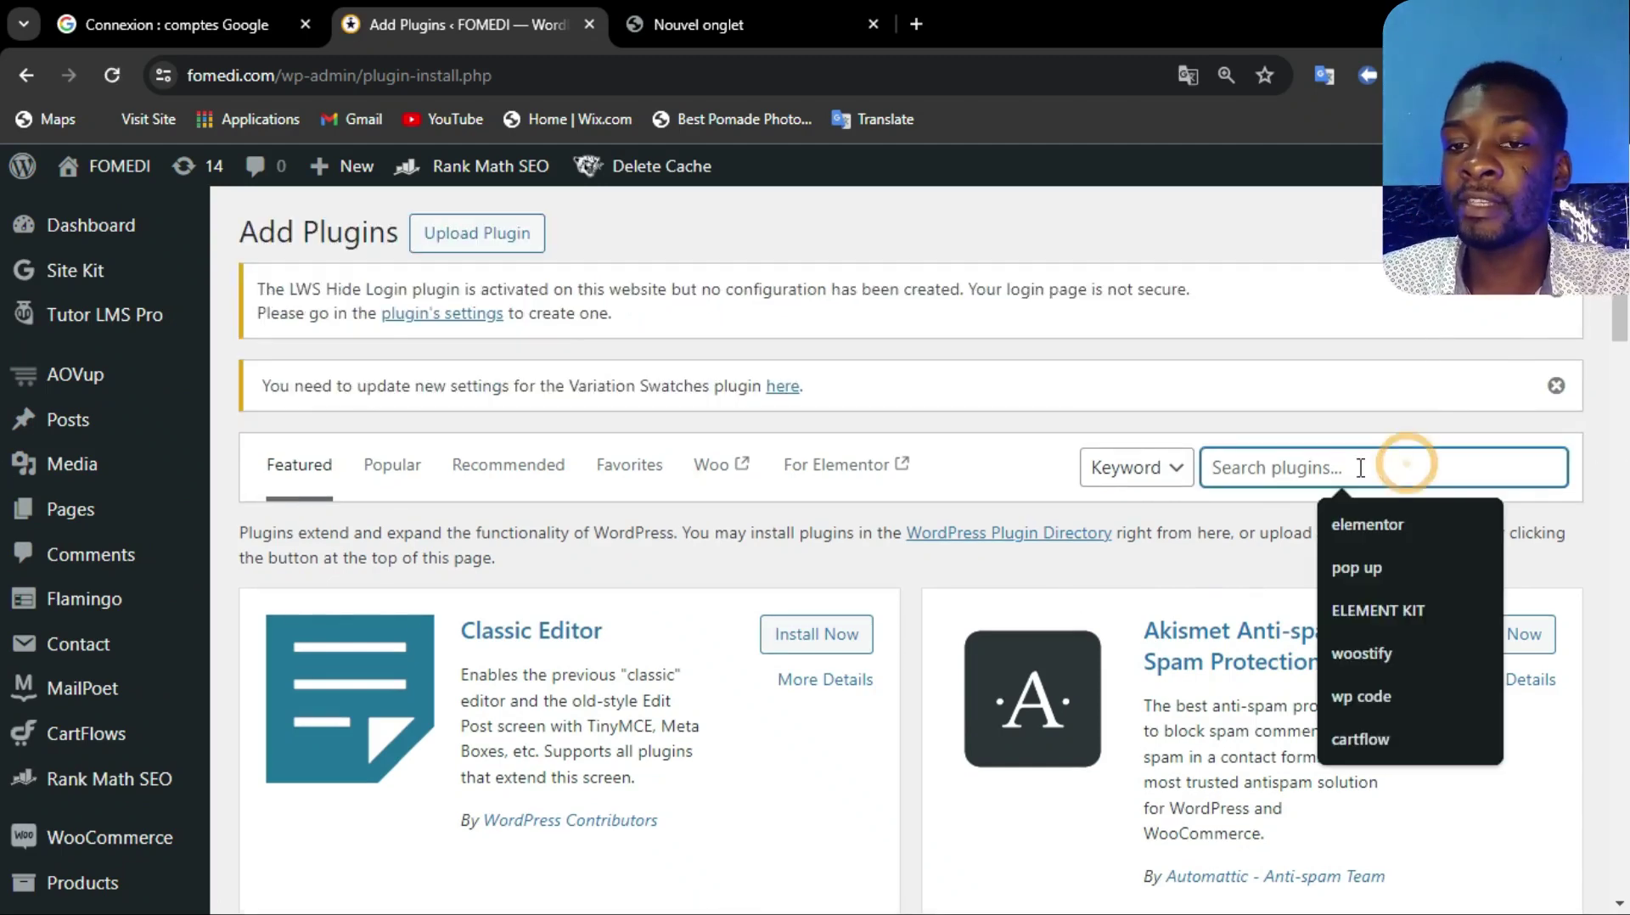
type("paypal")
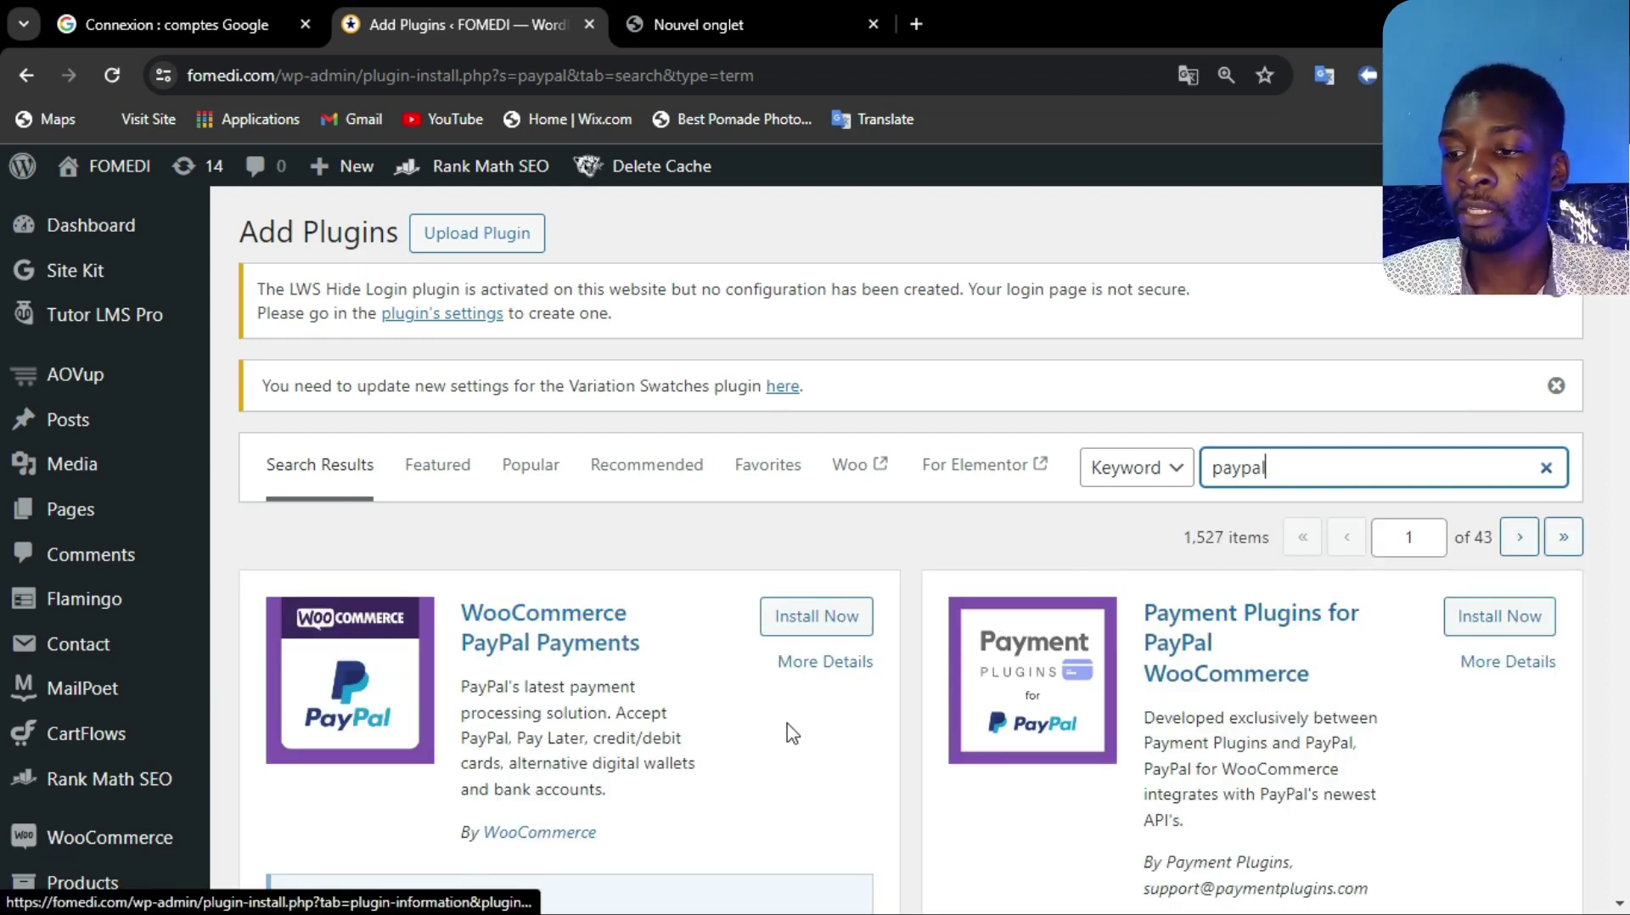
scroll(626, 679, "down", 3)
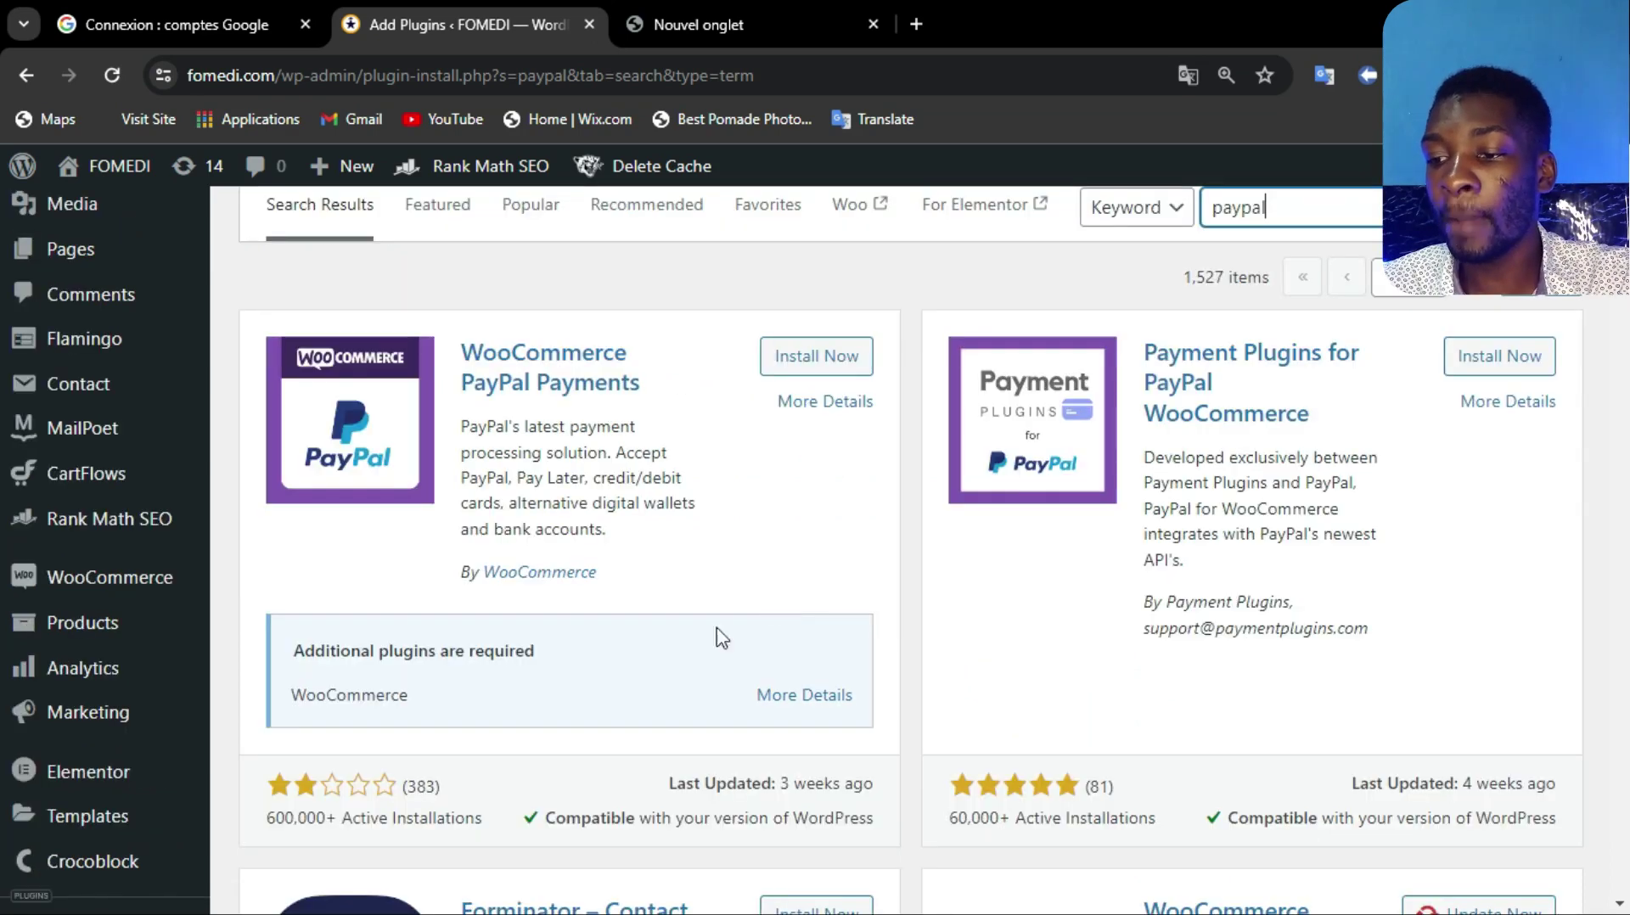
left_click(809, 358)
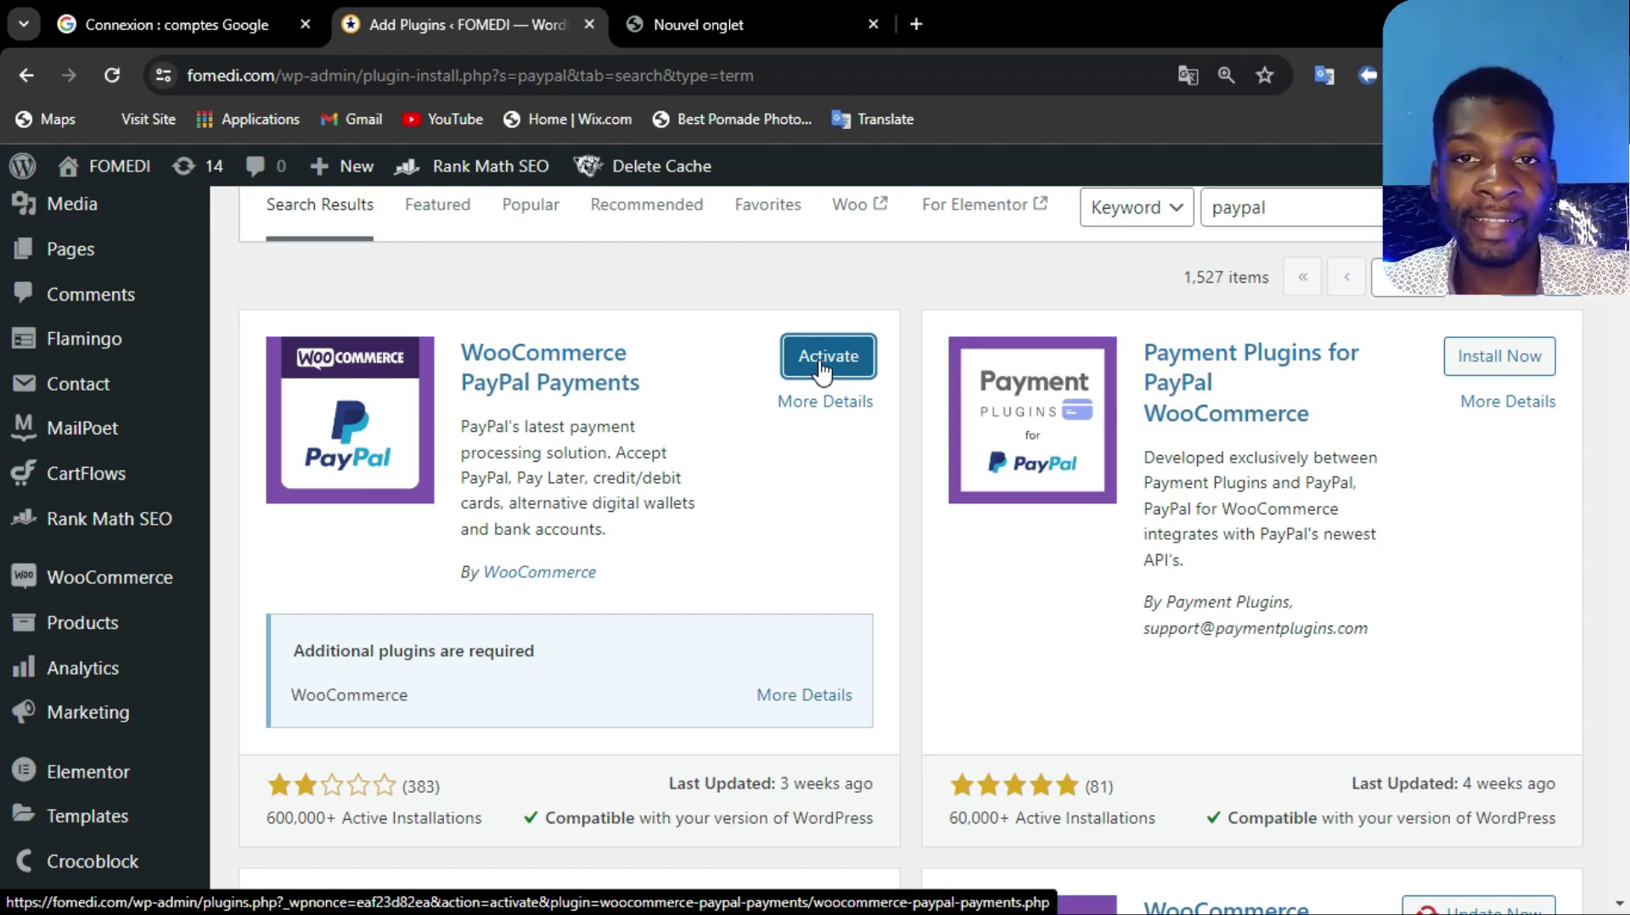
left_click(820, 361)
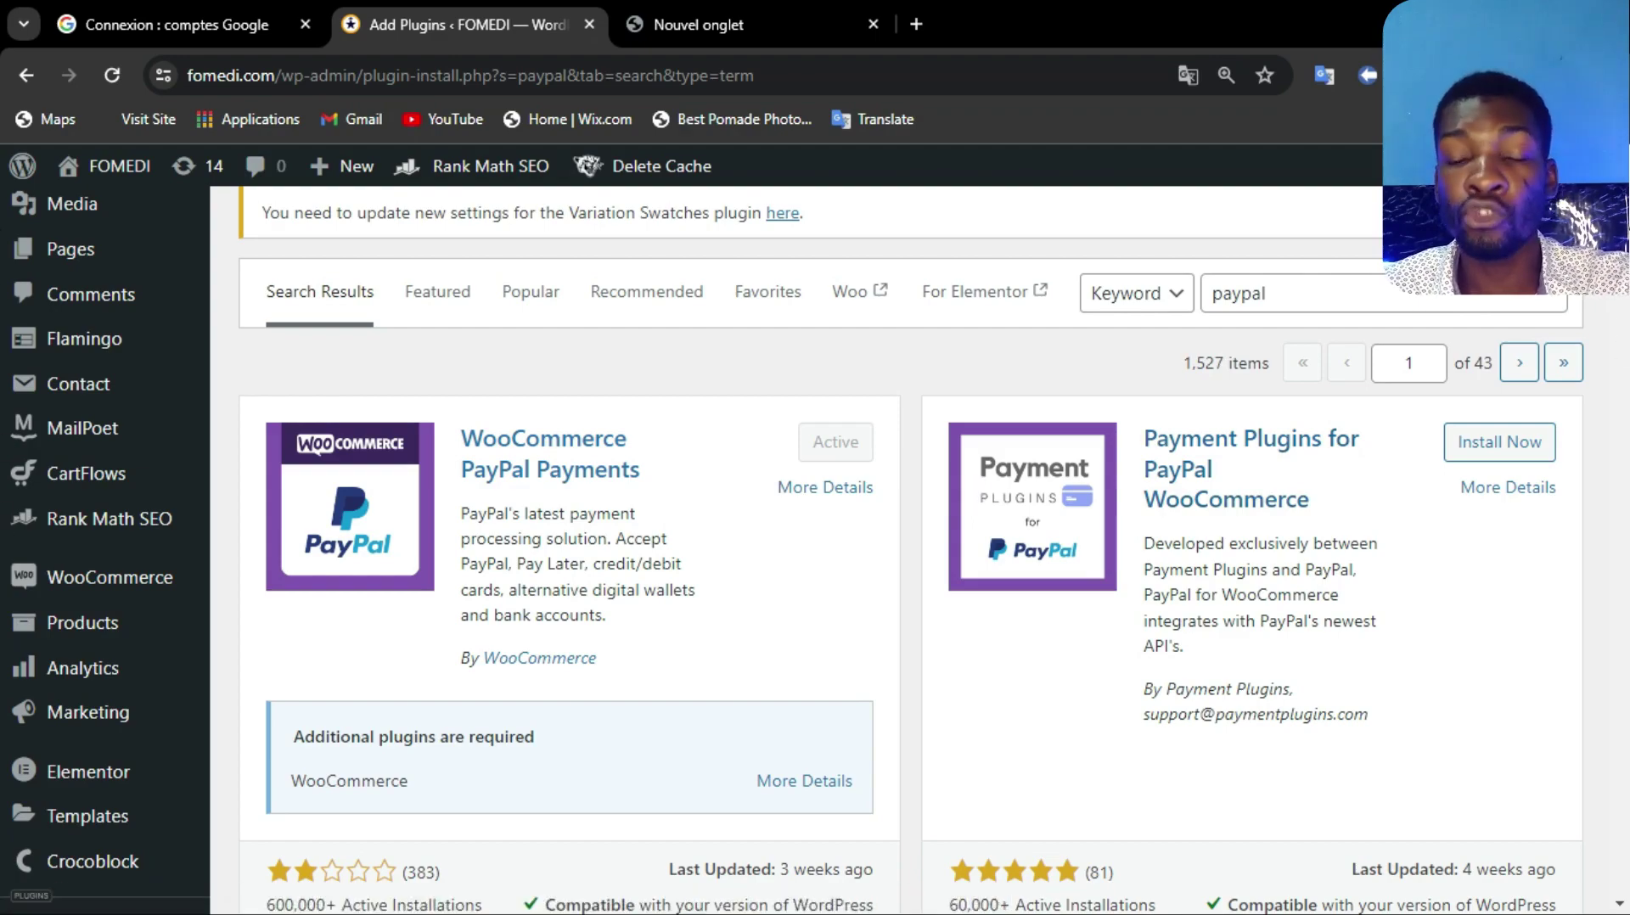
Open the payment methods section of the WooCommerce settings.
scroll(3, 772, "down", 5)
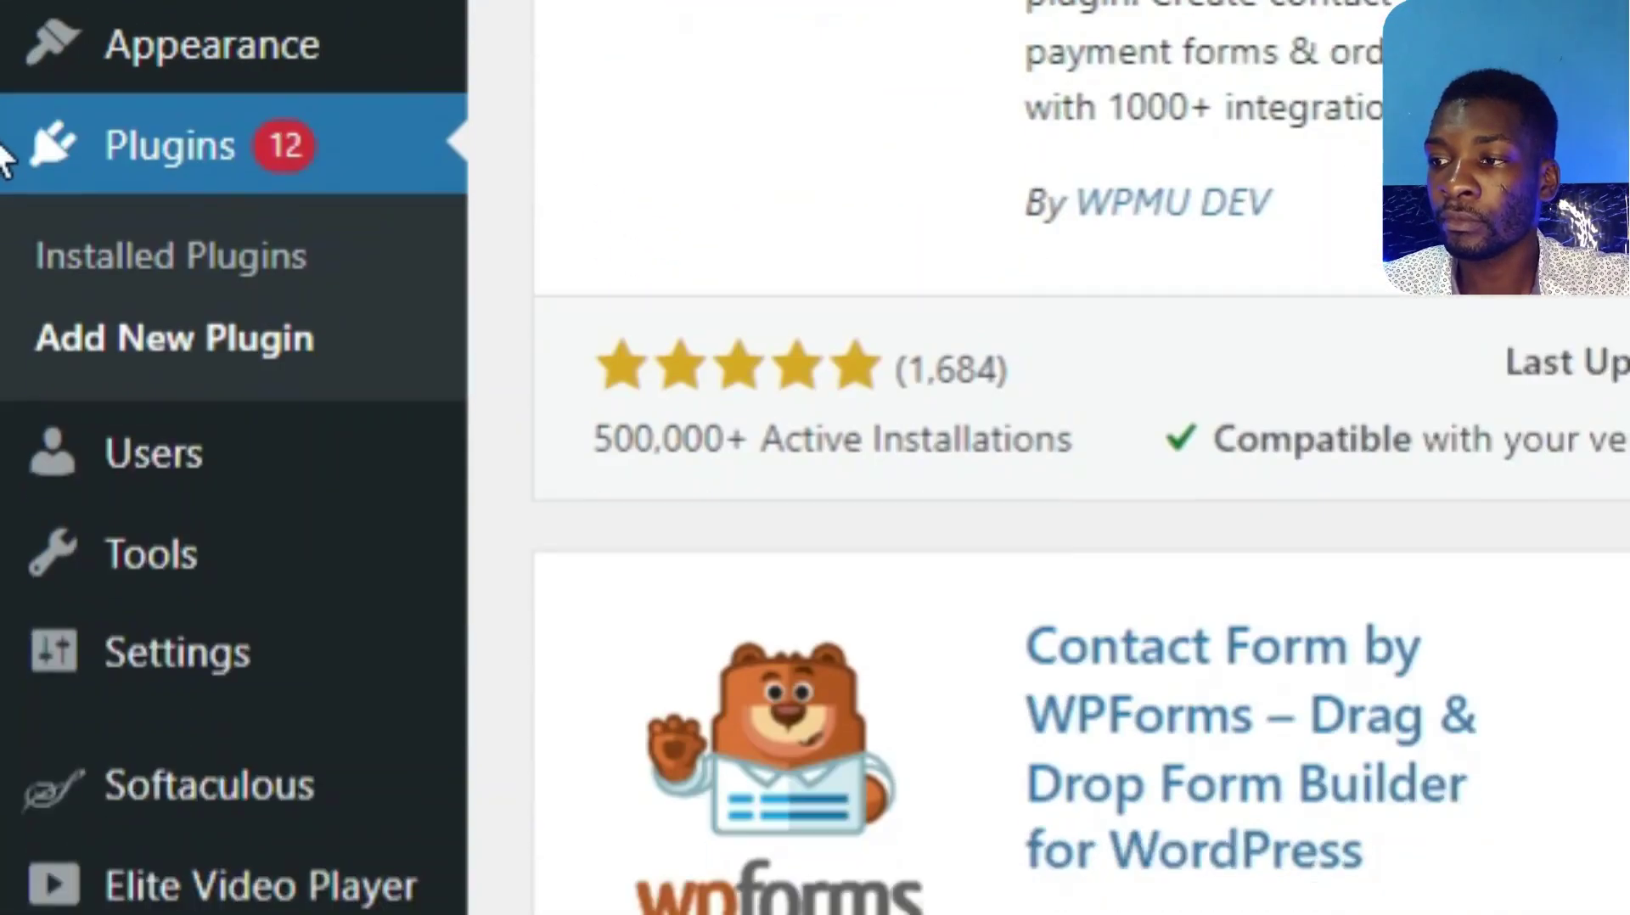
scroll(4, 161, "down", 2)
scroll(7, 127, "up", 5)
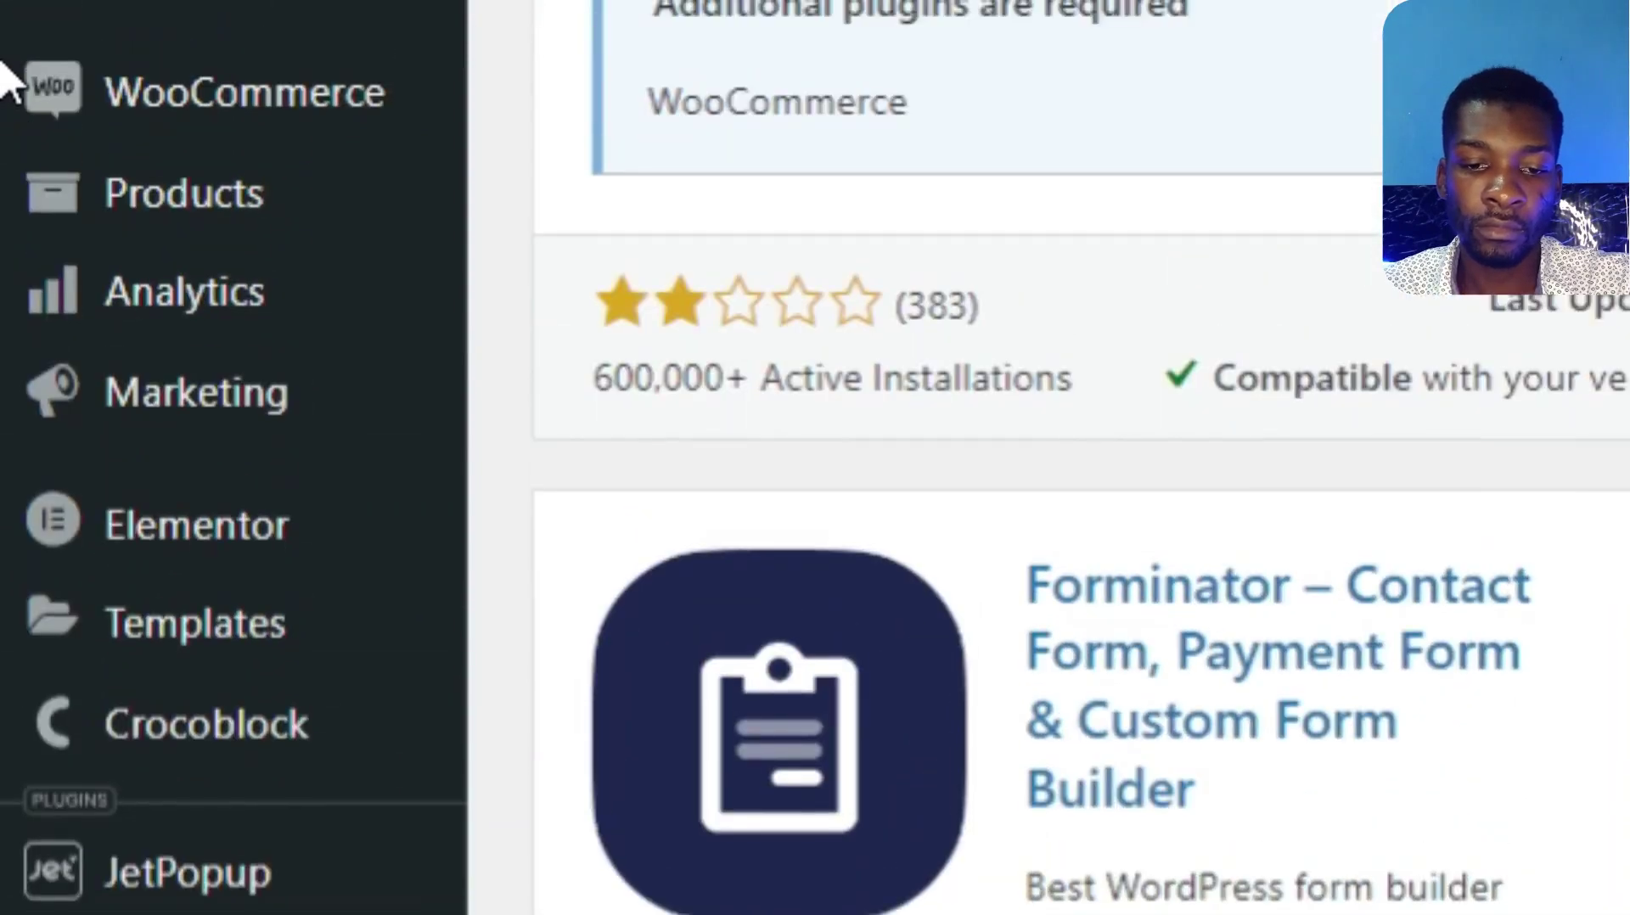
scroll(7, 81, "up", 2)
mouse_move(242, 293)
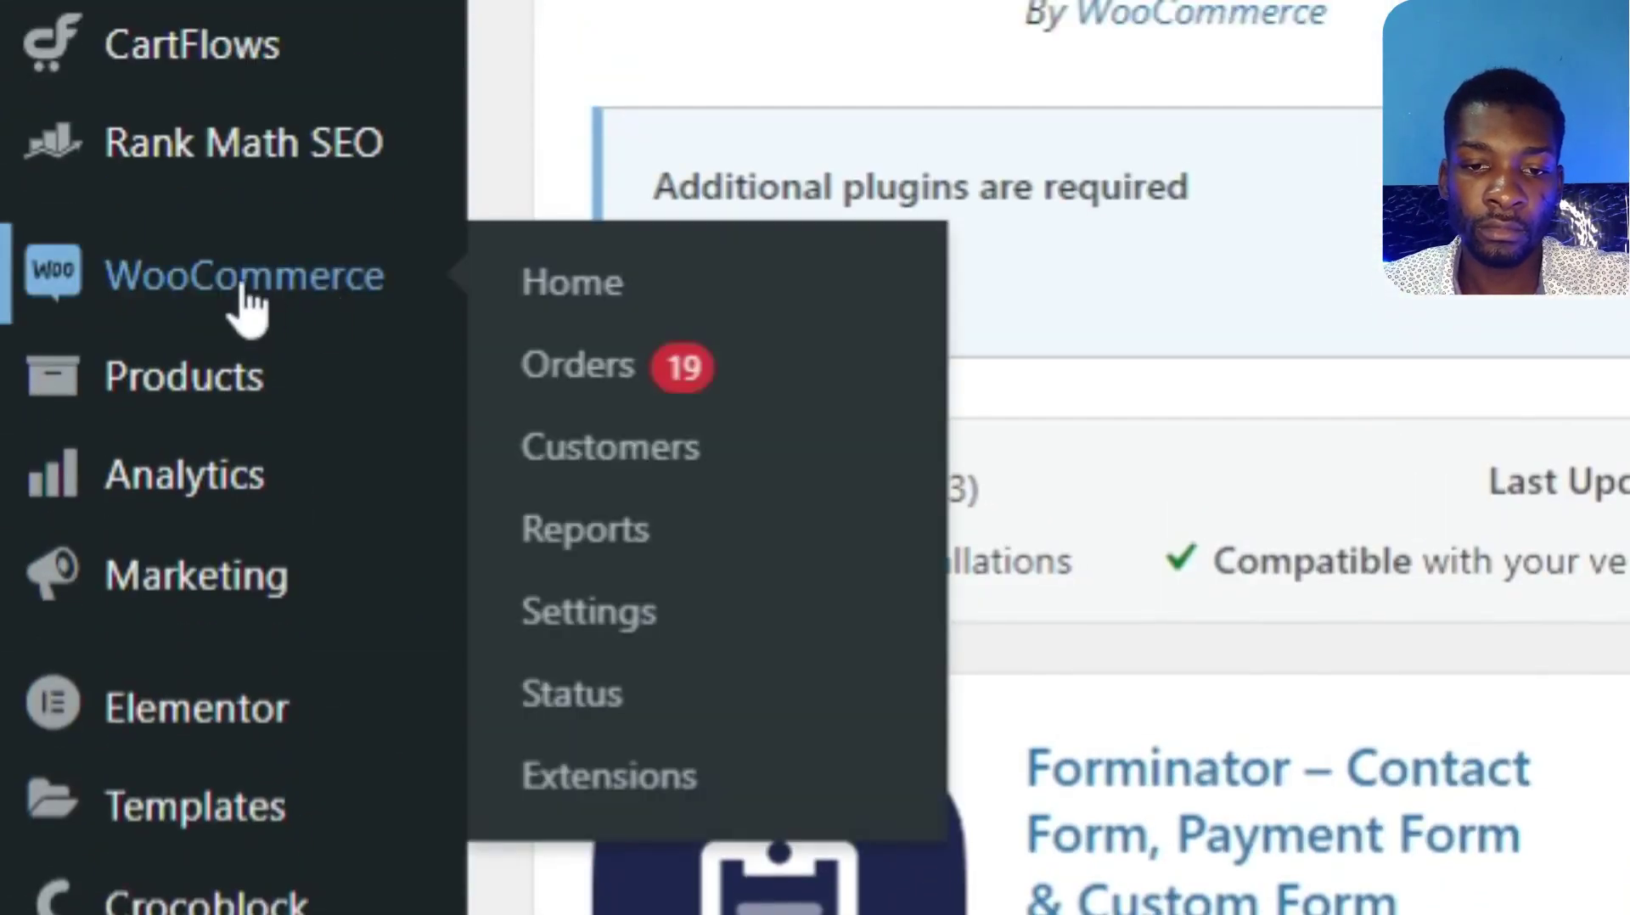
left_click(589, 618)
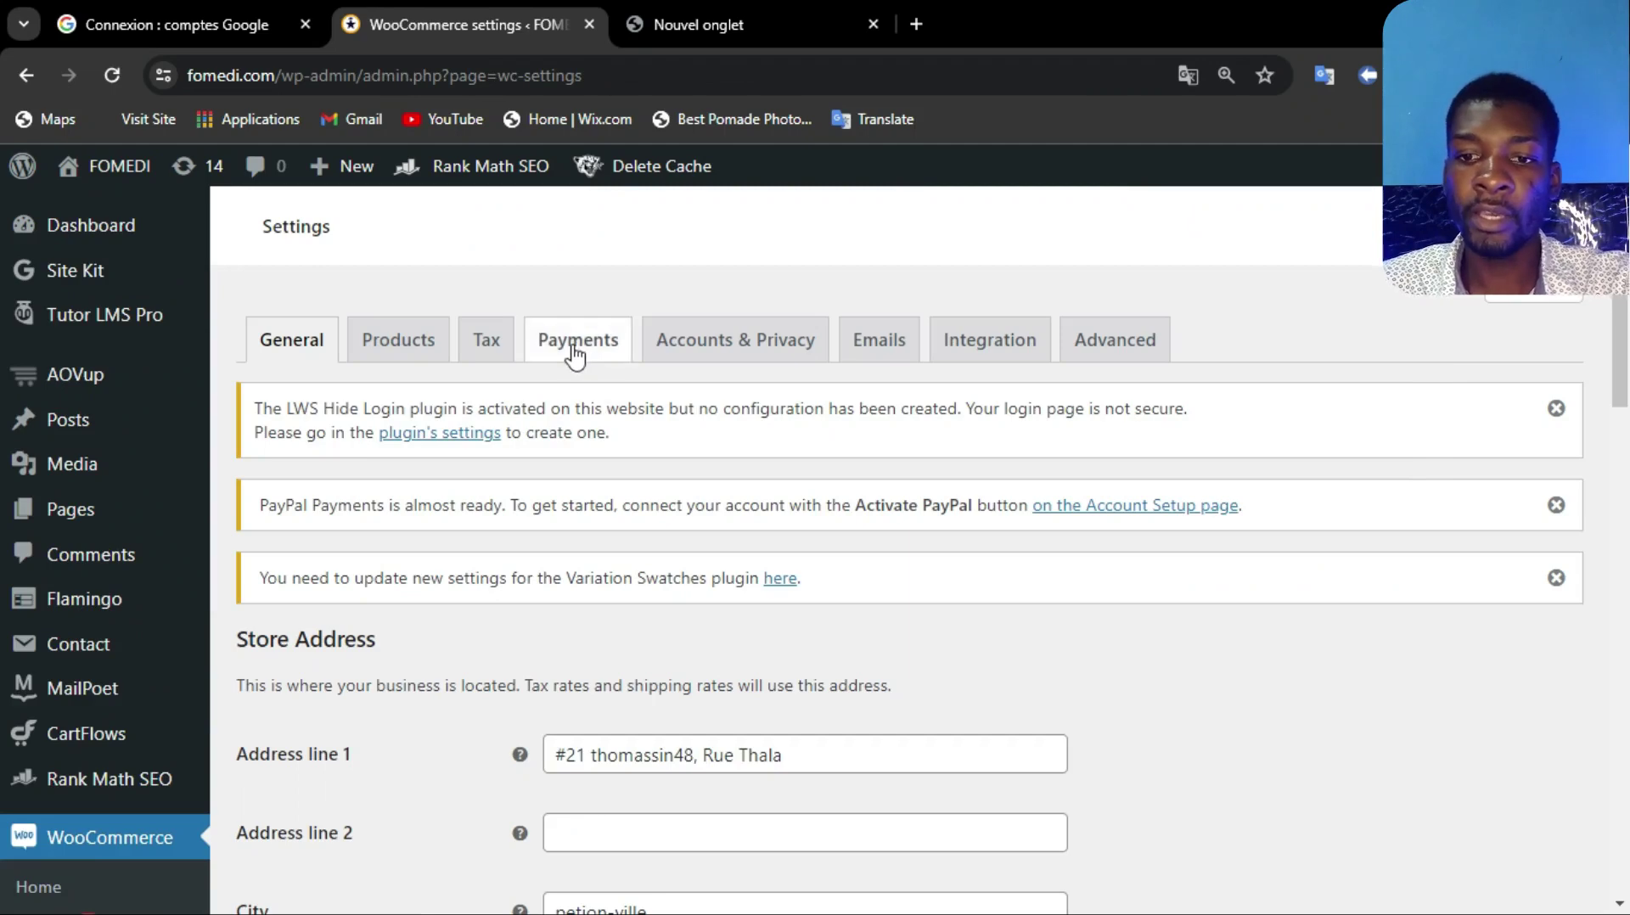
left_click(574, 348)
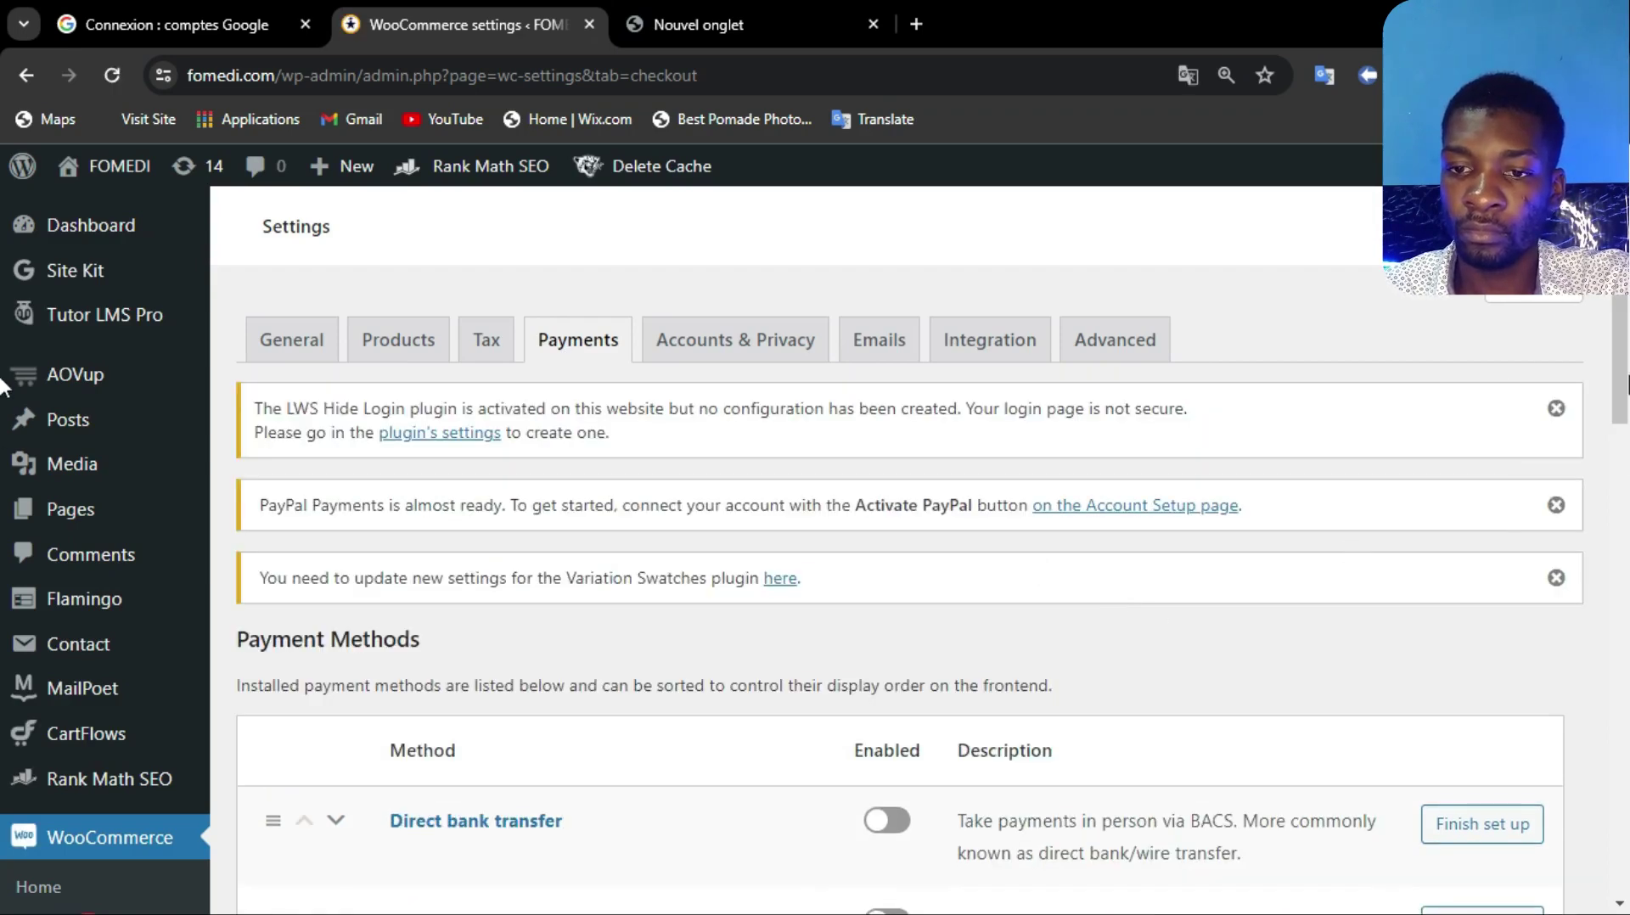
Open the management settings of the PayPal payment method, review the account setup, and start the PayPal activation.
left_click_drag(1623, 351, 1623, 596)
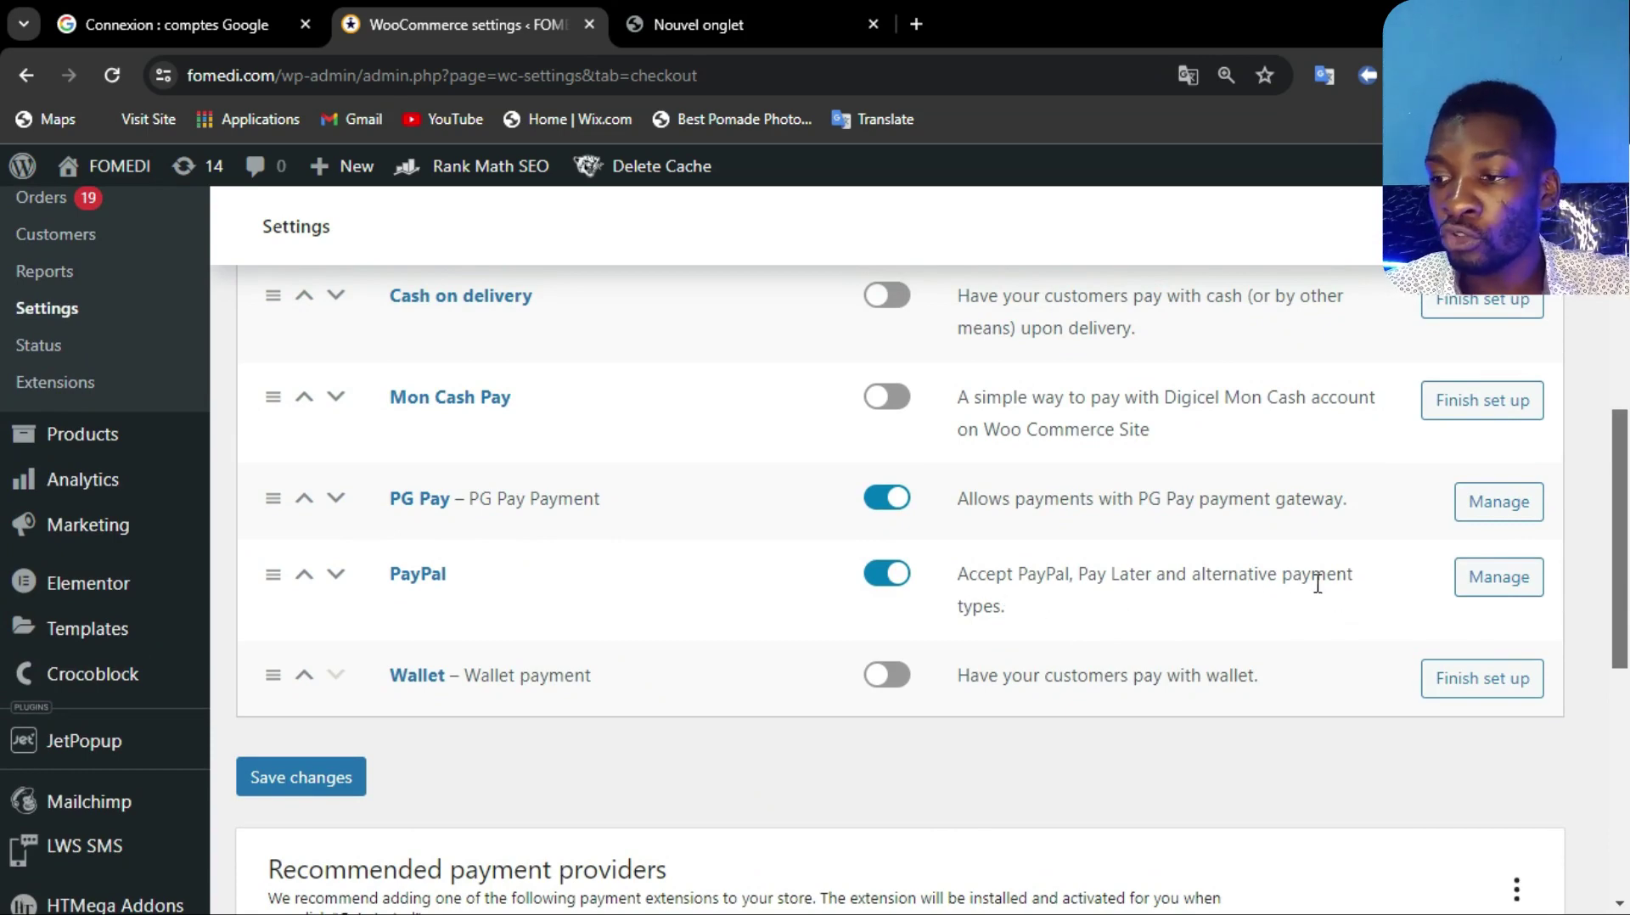
left_click(1497, 585)
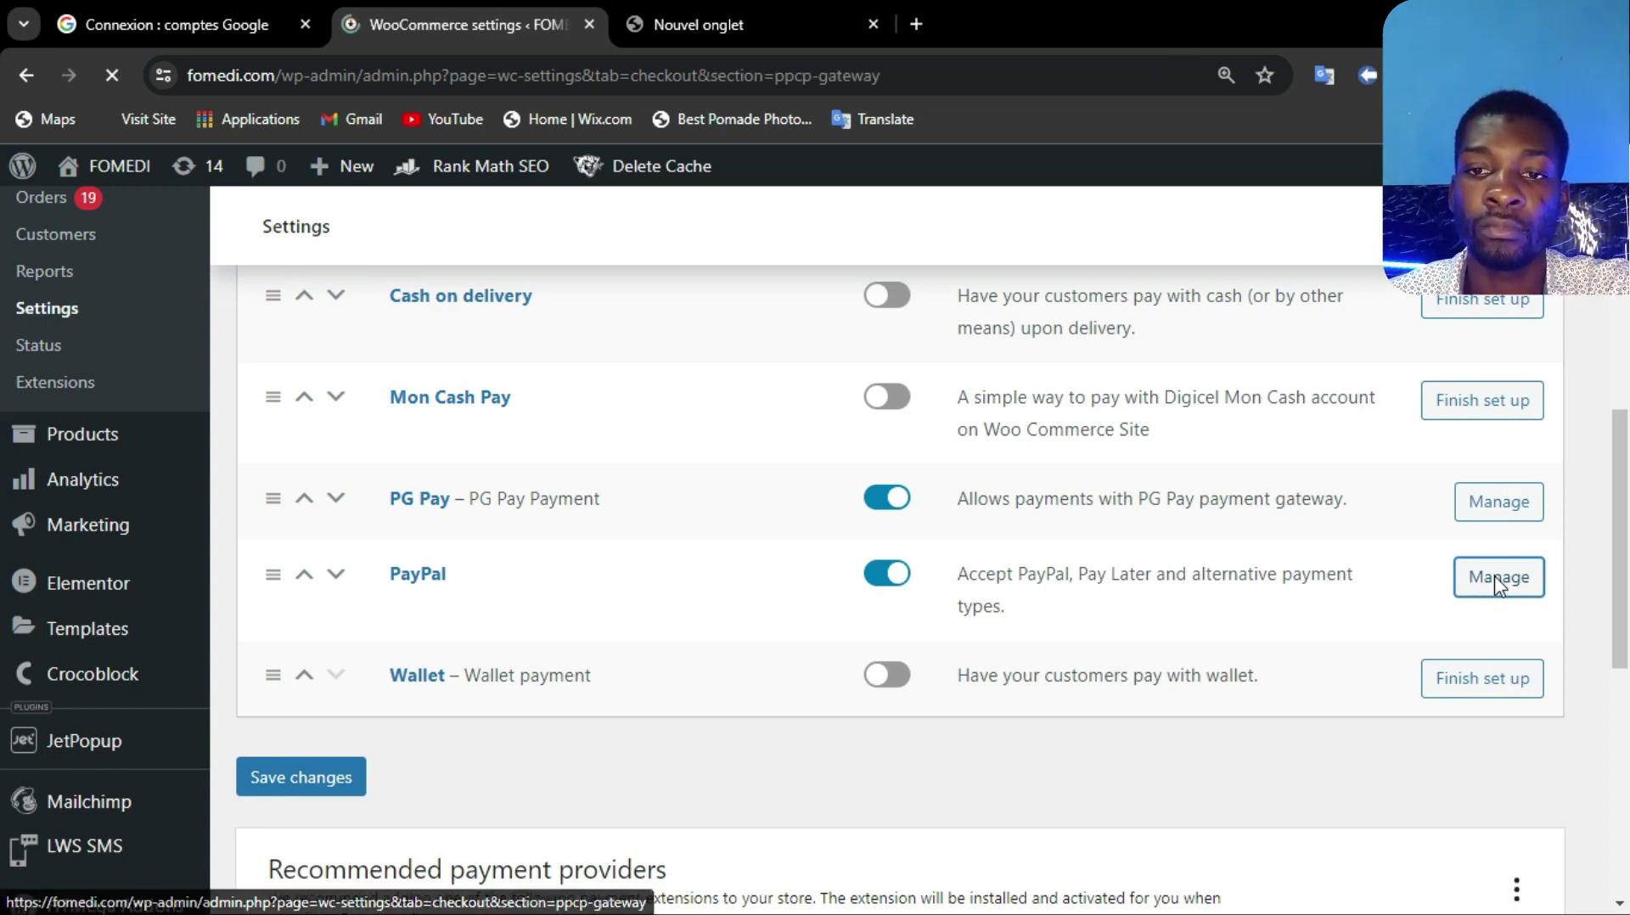
scroll(2, 298, "down", 3)
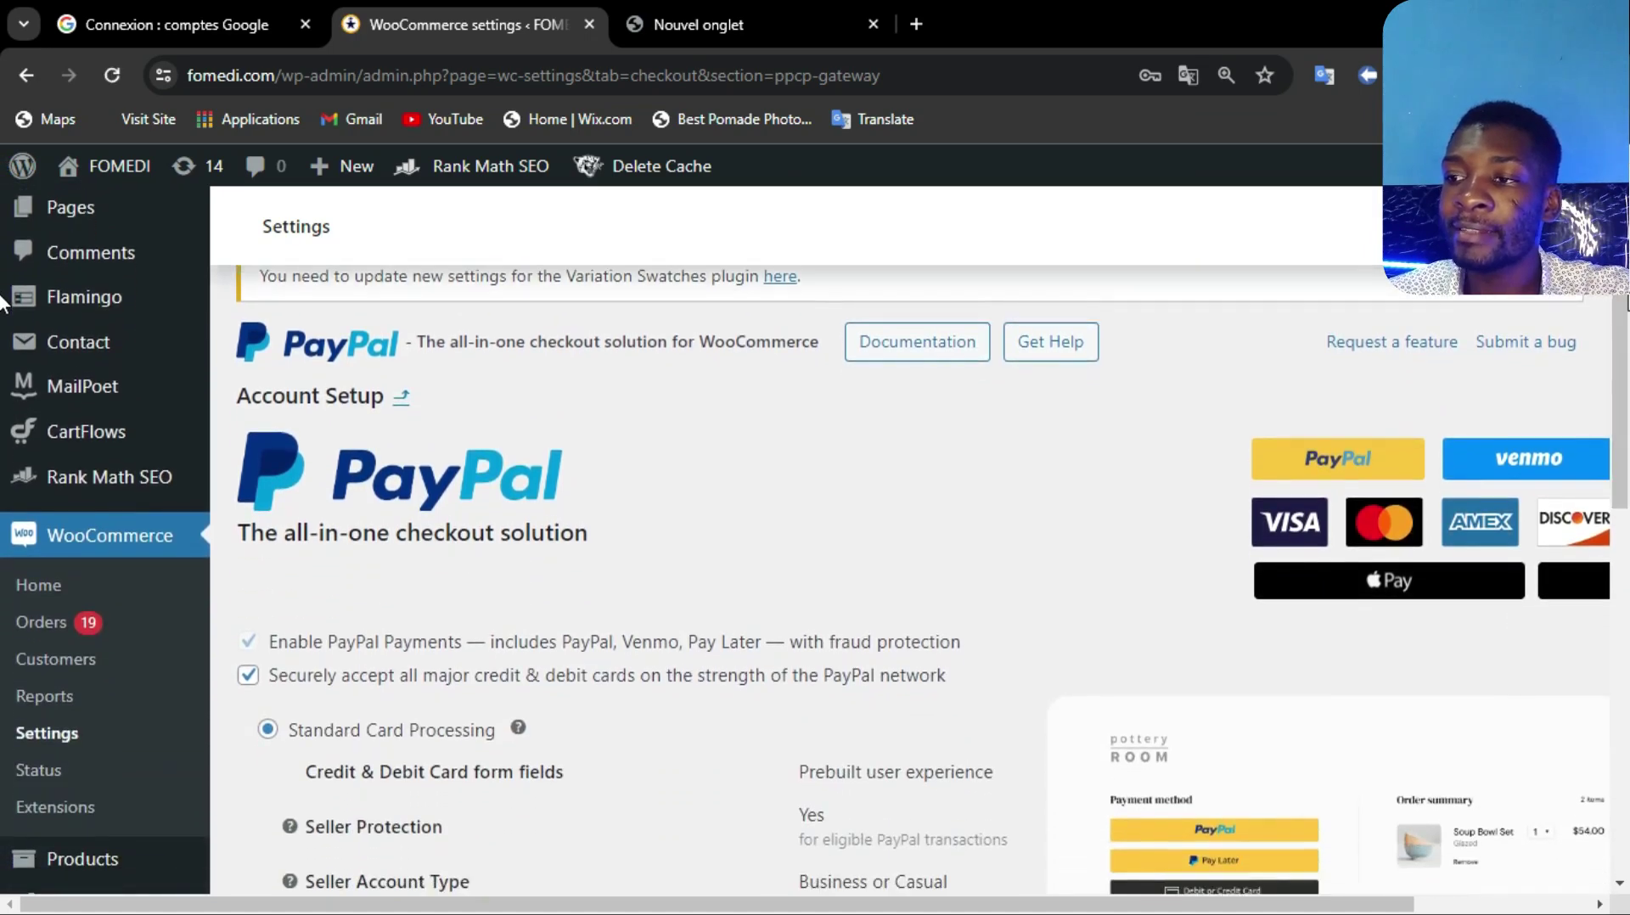
scroll(3, 339, "down", 4)
scroll(2, 416, "down", 1)
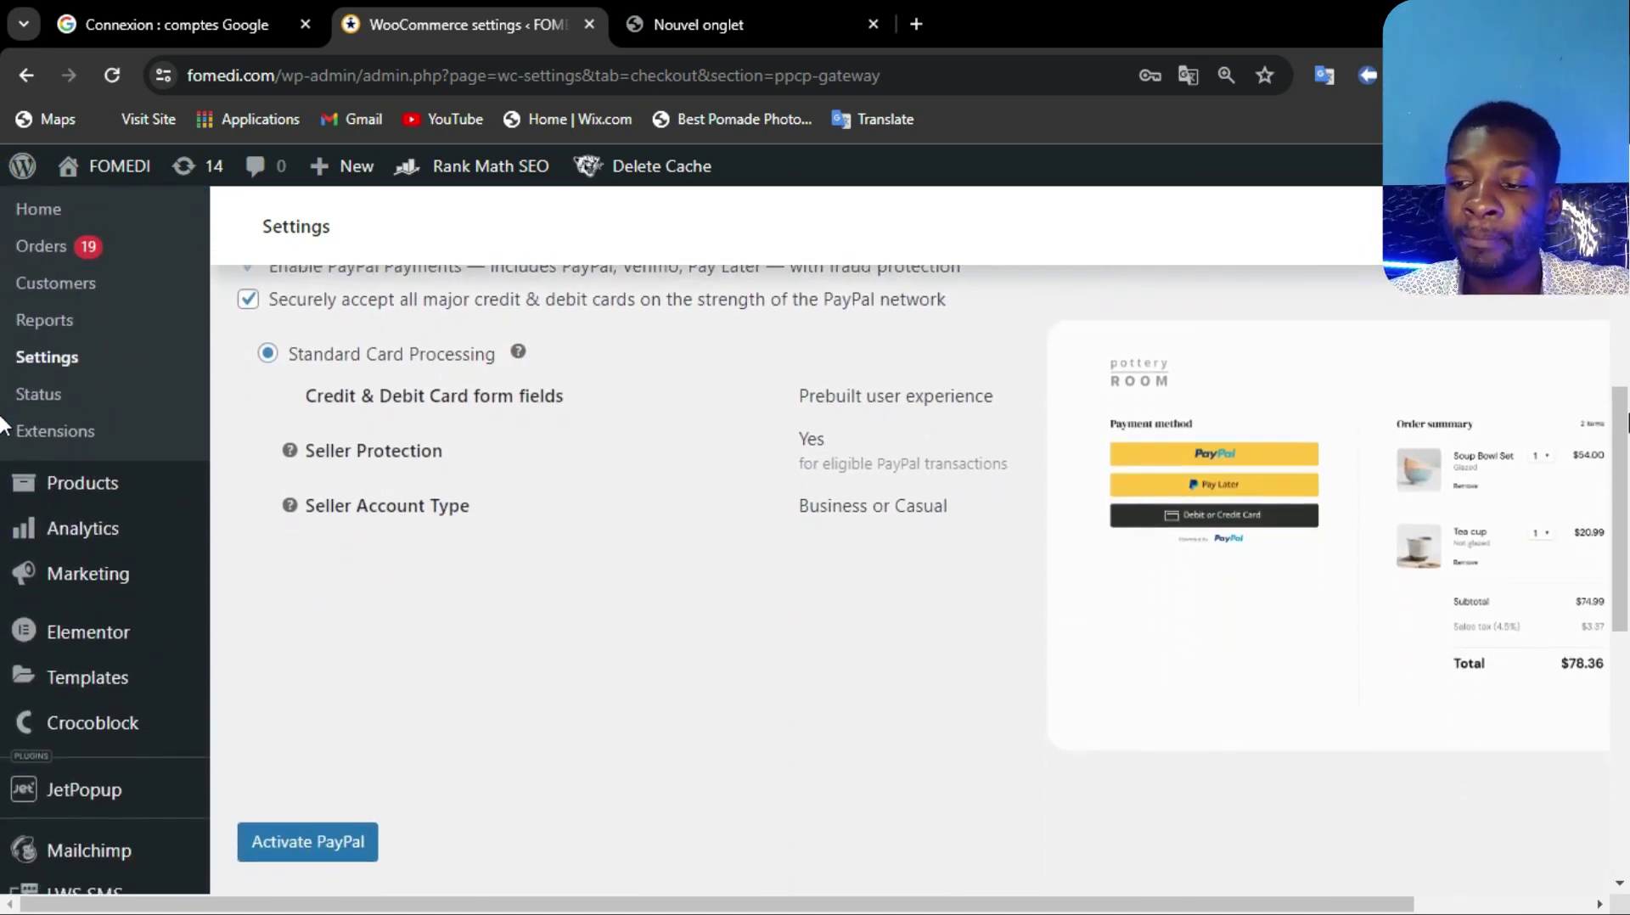
scroll(2, 429, "down", 4)
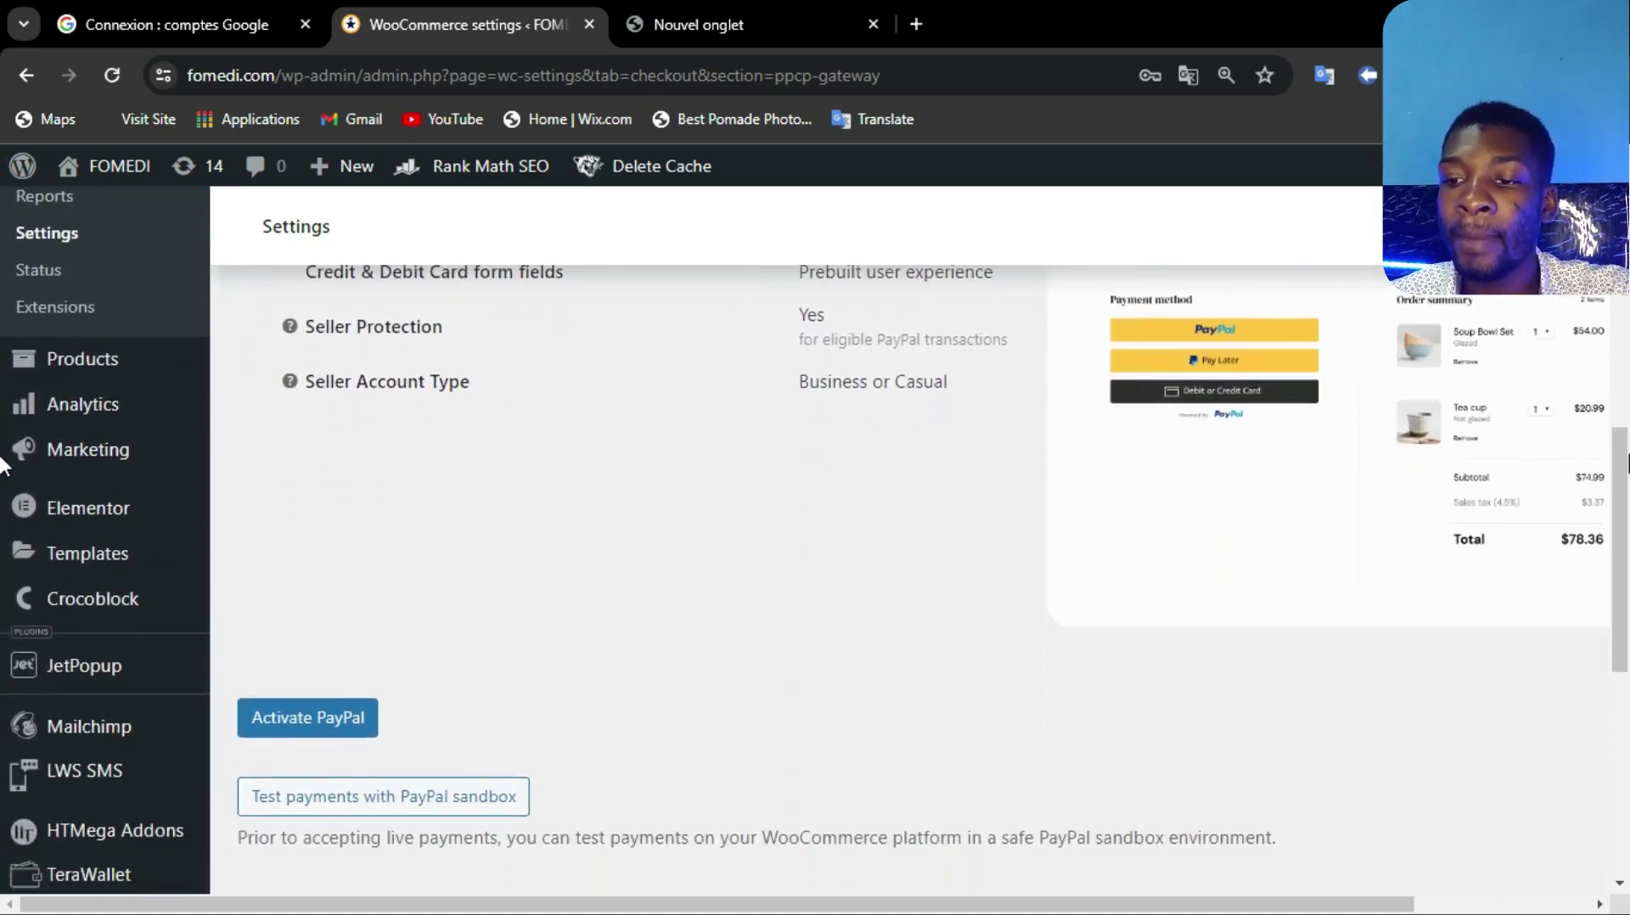
scroll(3, 535, "up", 2)
scroll(3, 537, "down", 2)
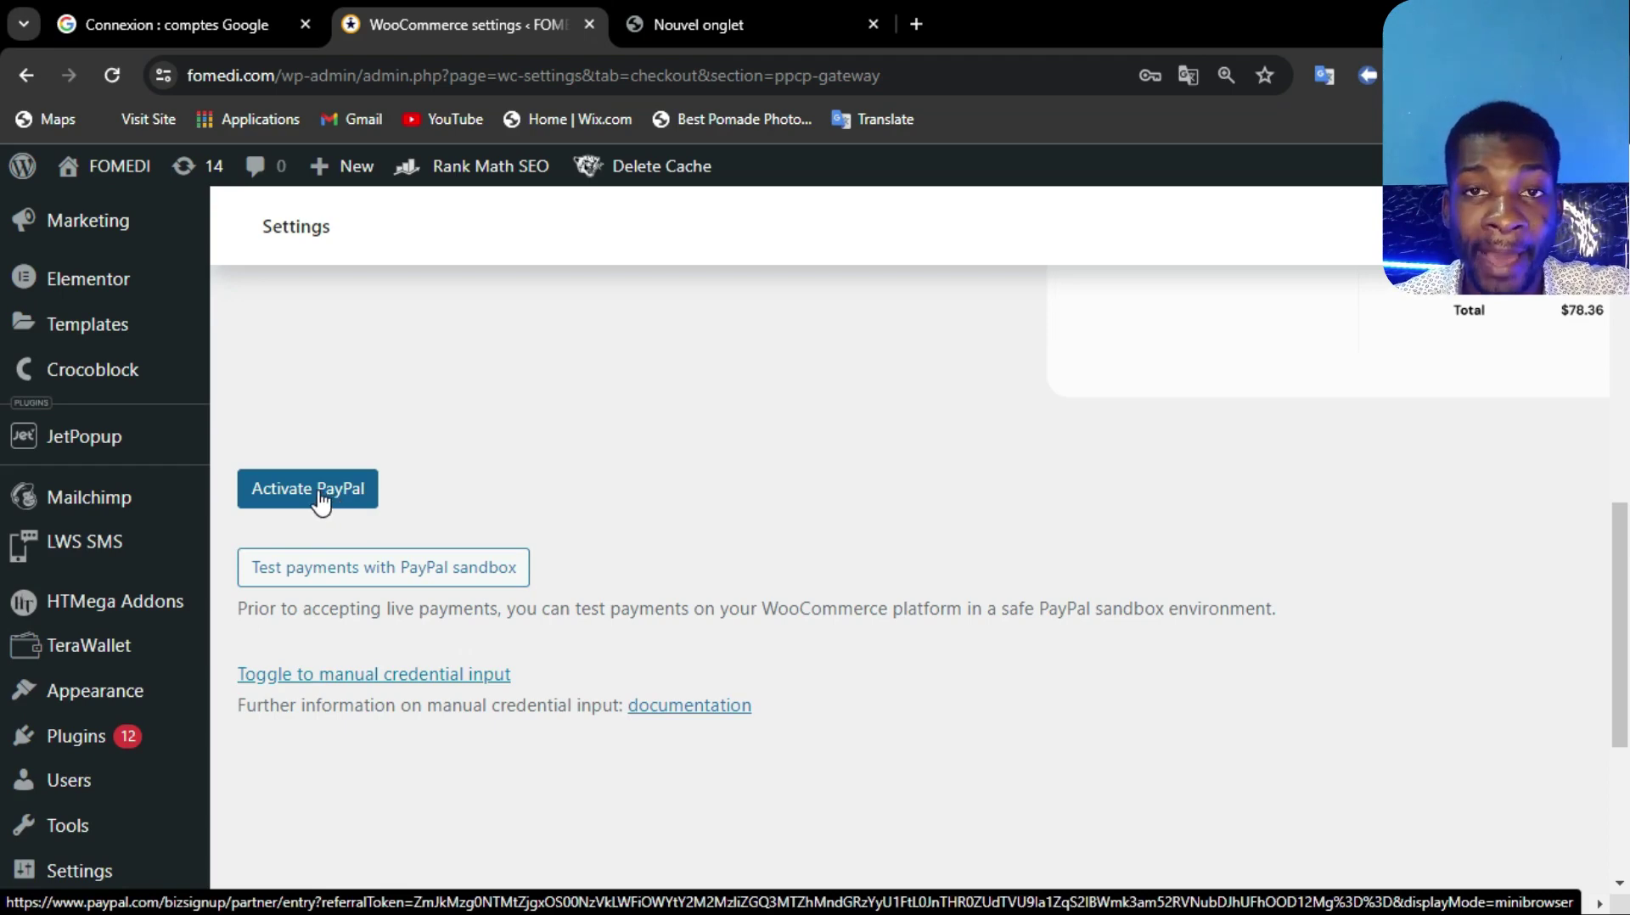
left_click(320, 500)
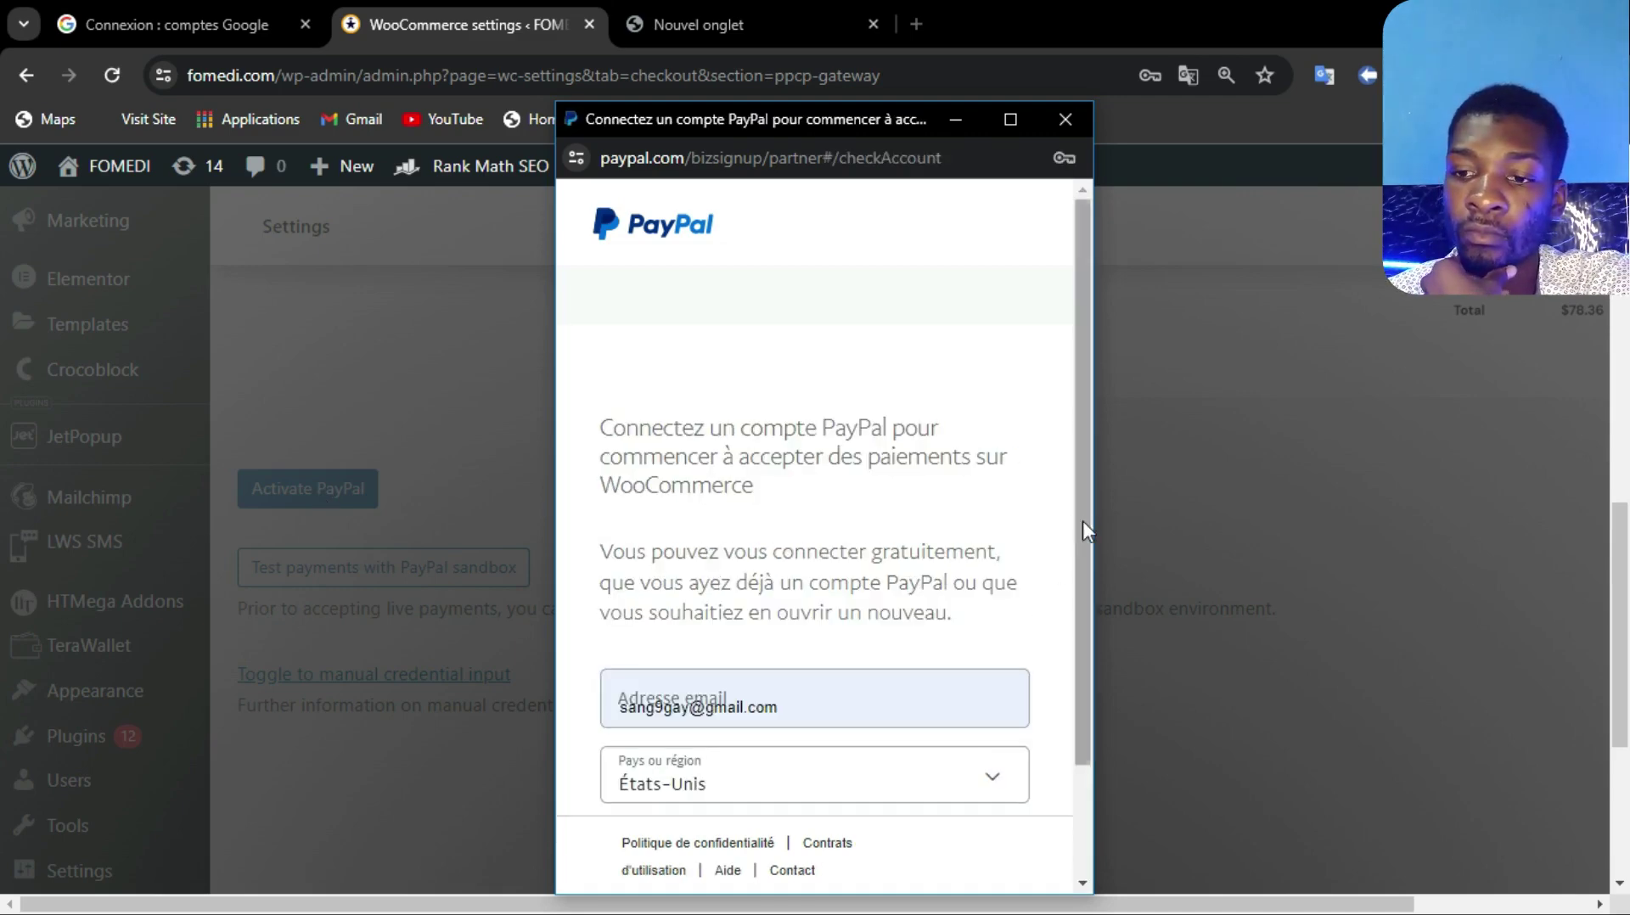
Keep États-Unis as the country and submit the account e-mail in the PayPal connection form.
left_click_drag(1088, 501, 1102, 641)
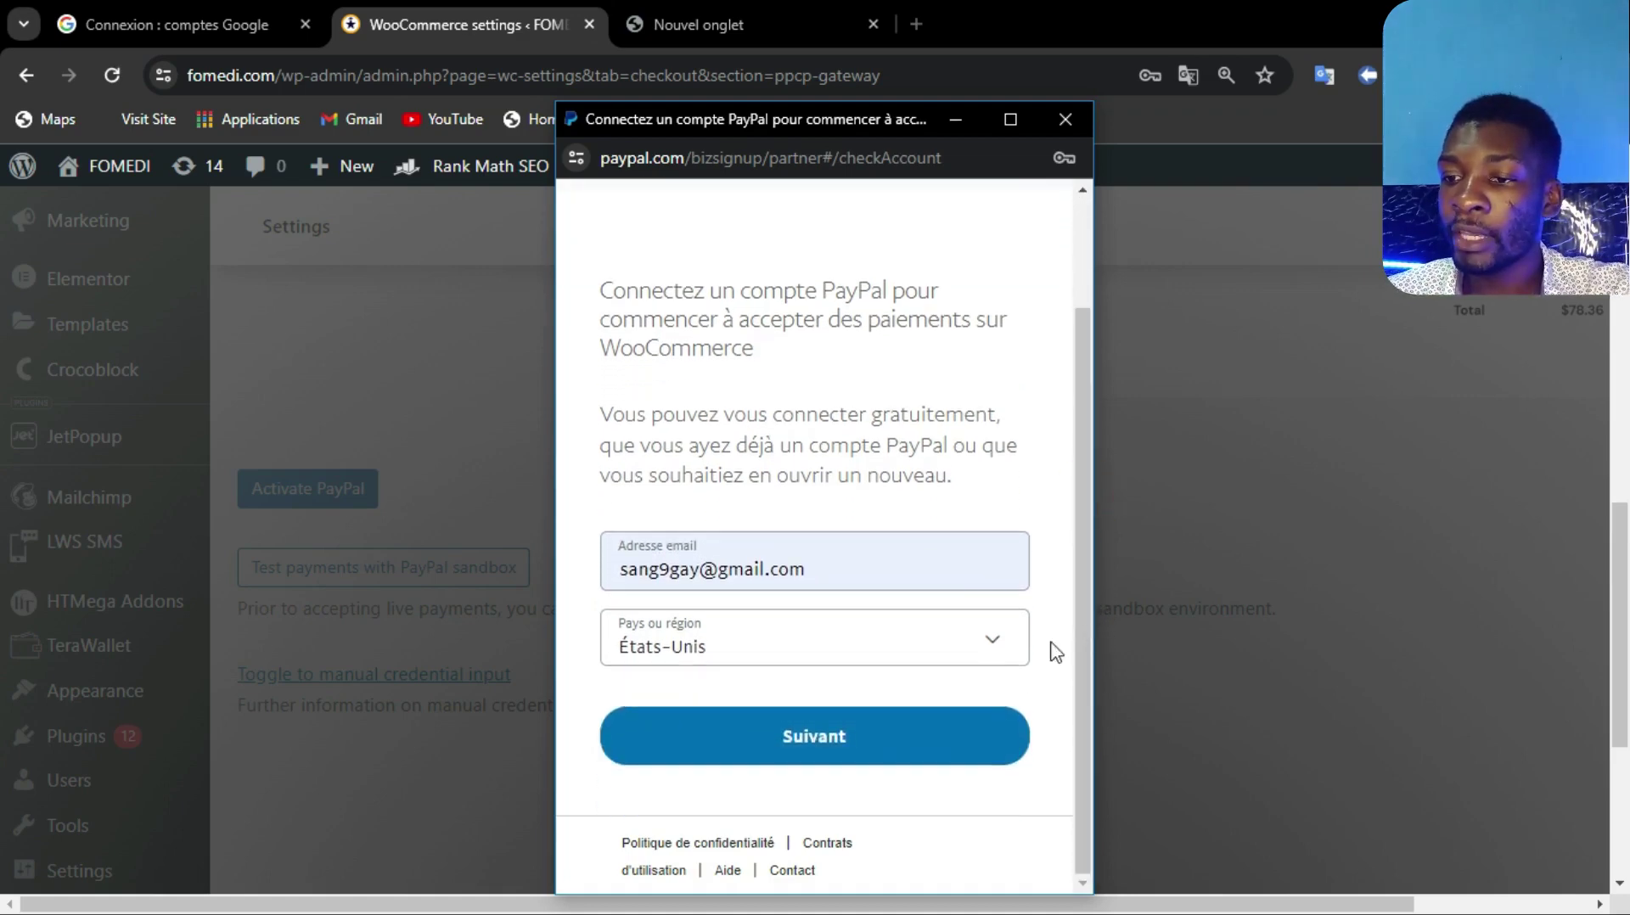
left_click(906, 650)
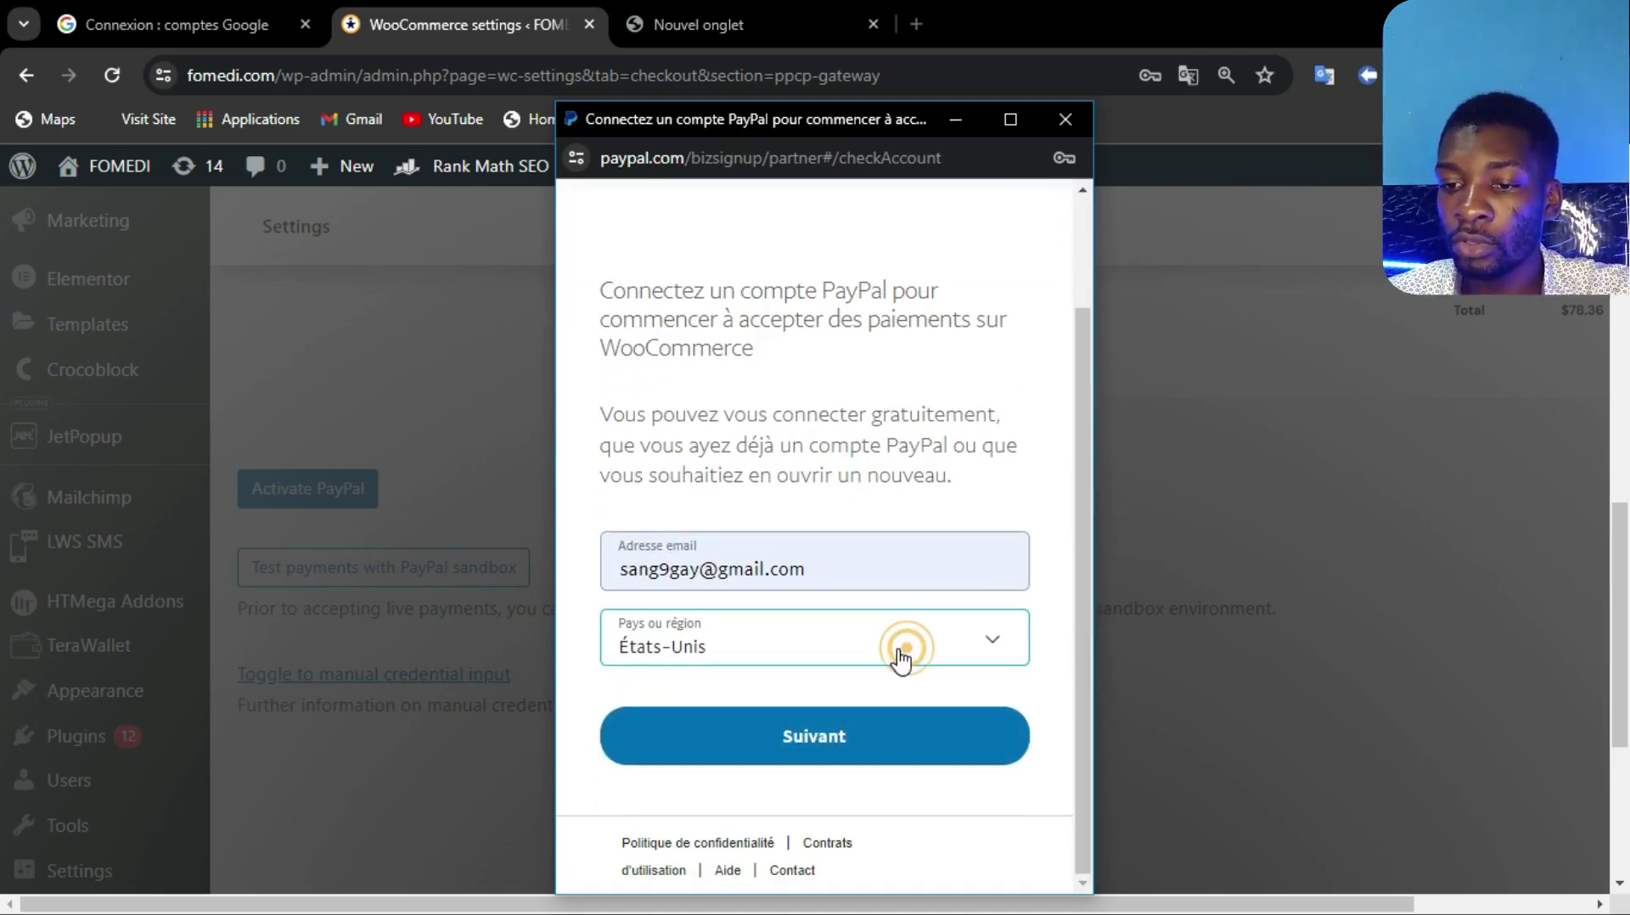
left_click(900, 653)
left_click(898, 659)
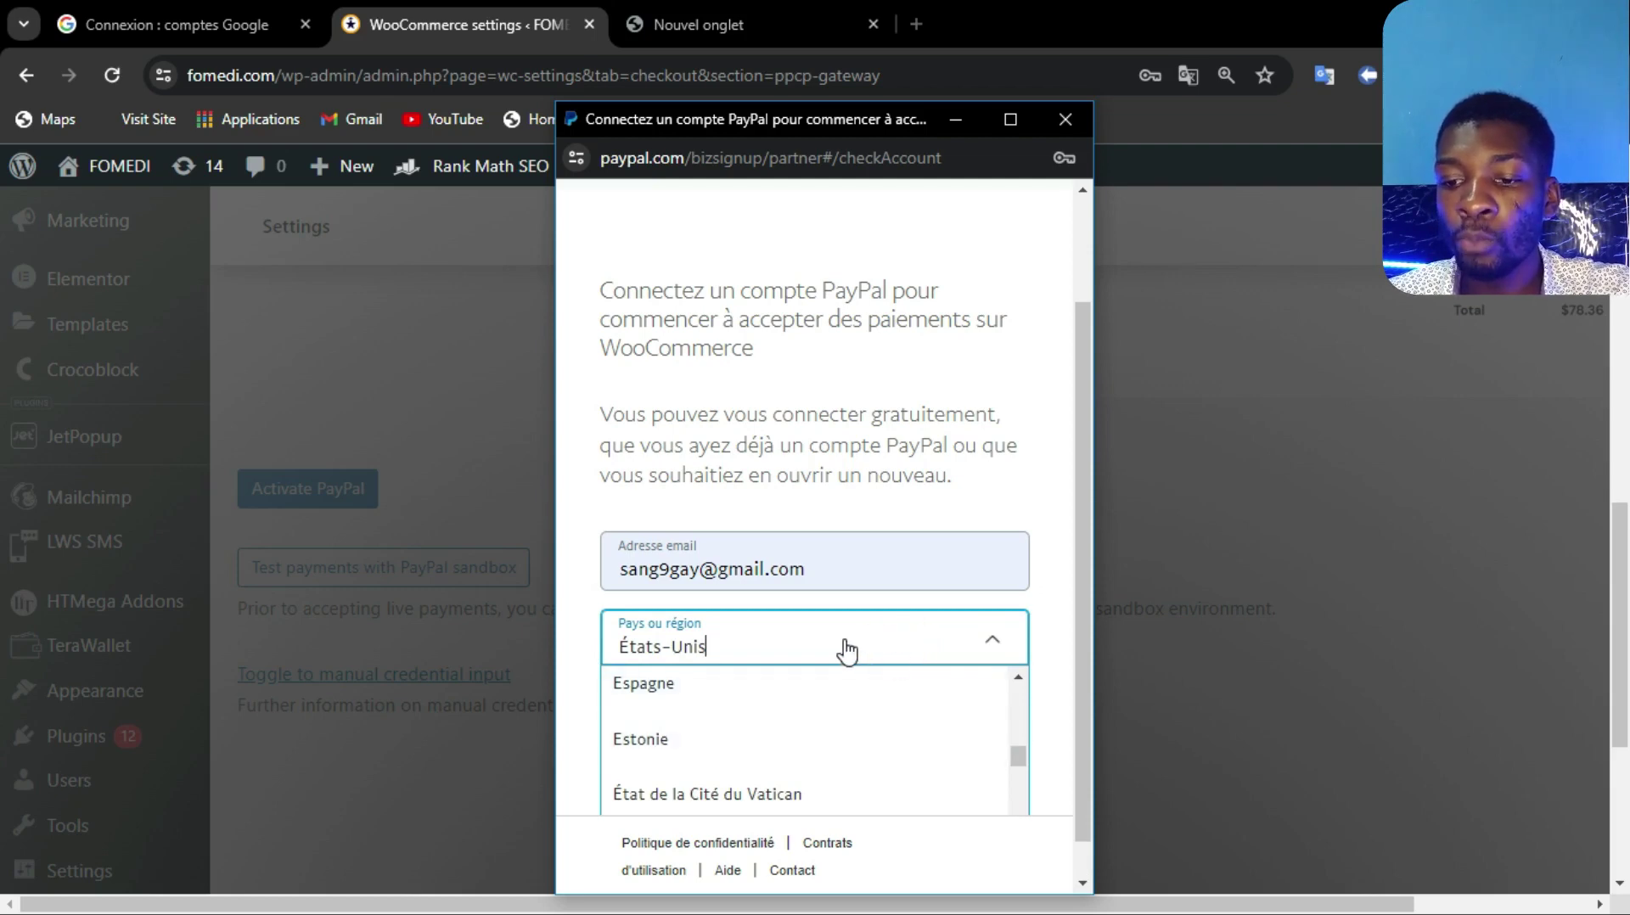
key("ctrl+a")
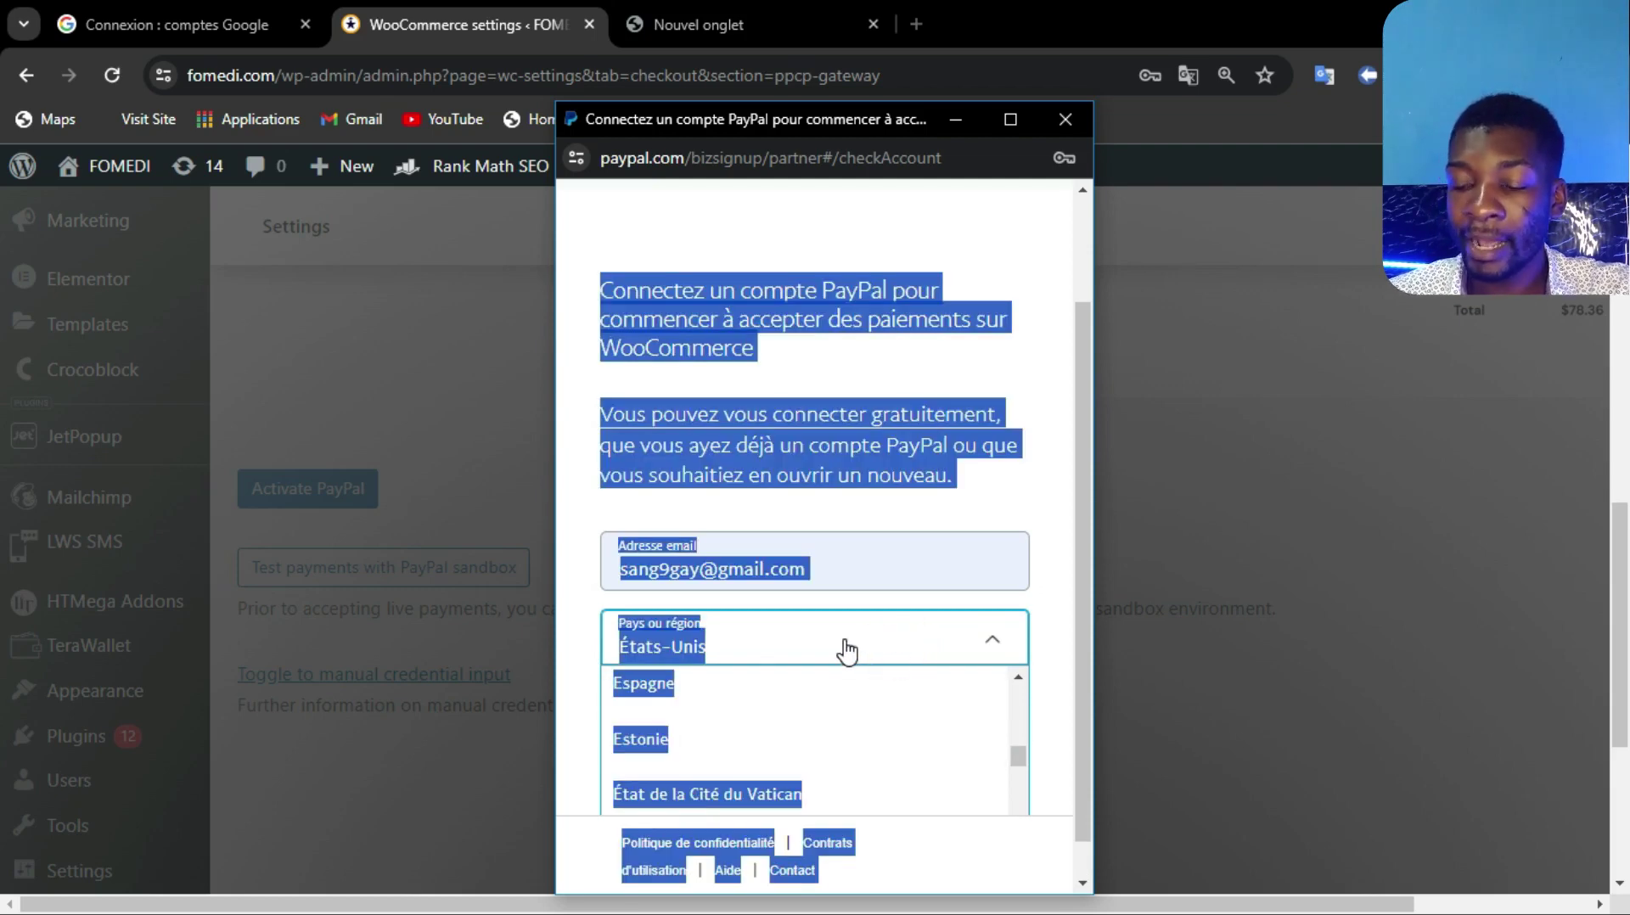
left_click(832, 656)
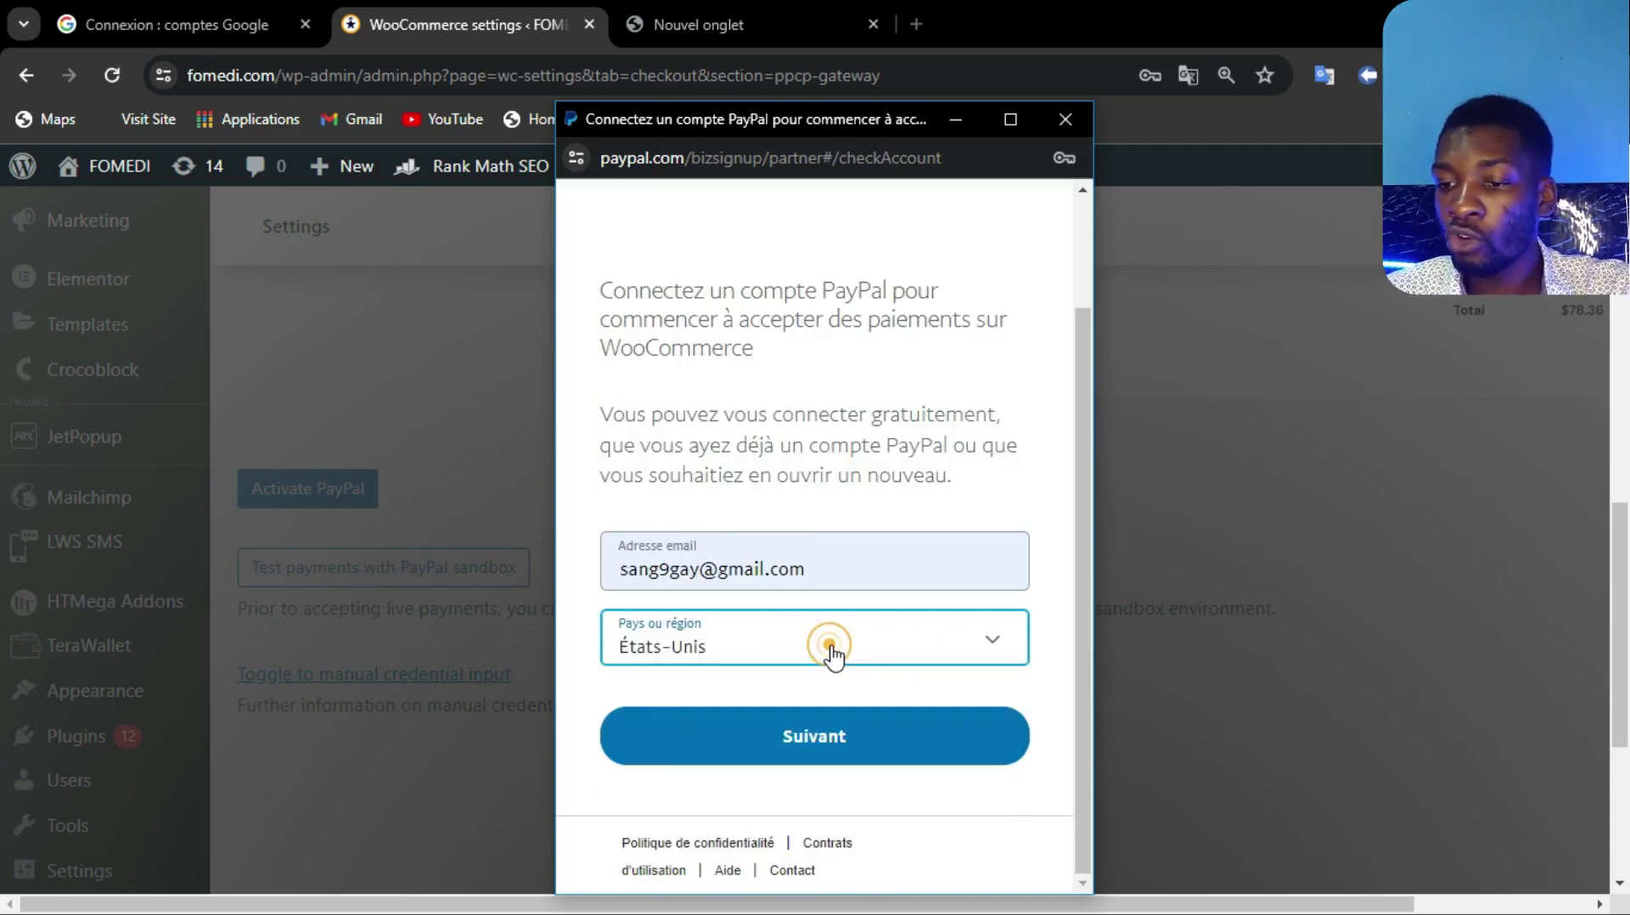
left_click(866, 743)
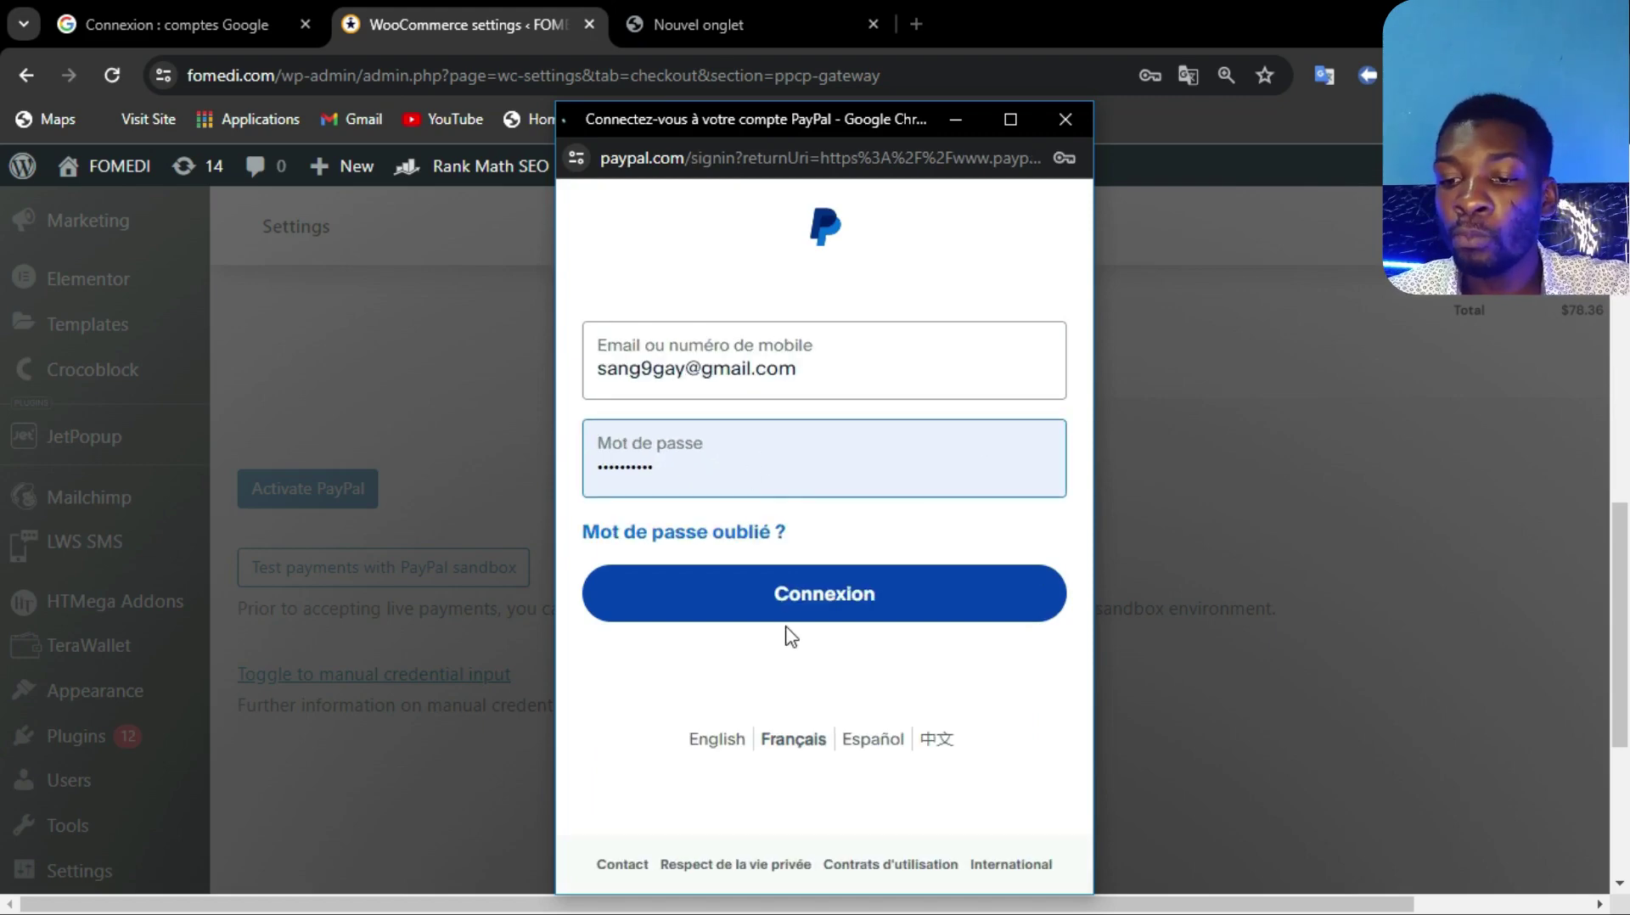
Log in to PayPal with the saved credentials, authorize the WooCommerce connection, and return to the WooCommerce site.
left_click(779, 605)
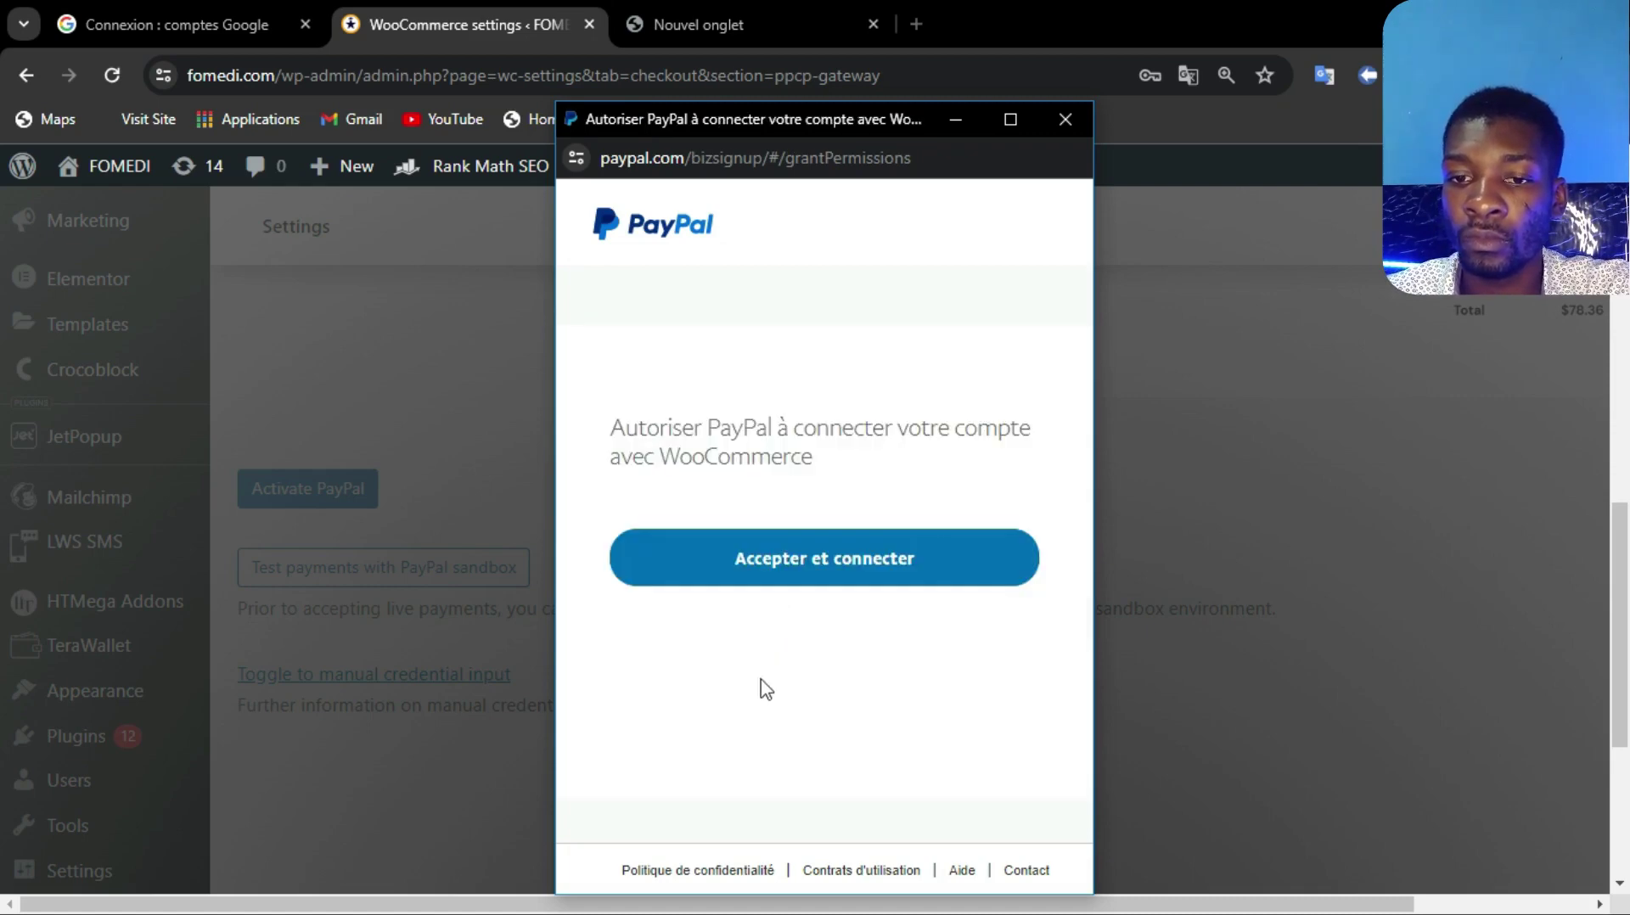
left_click(773, 570)
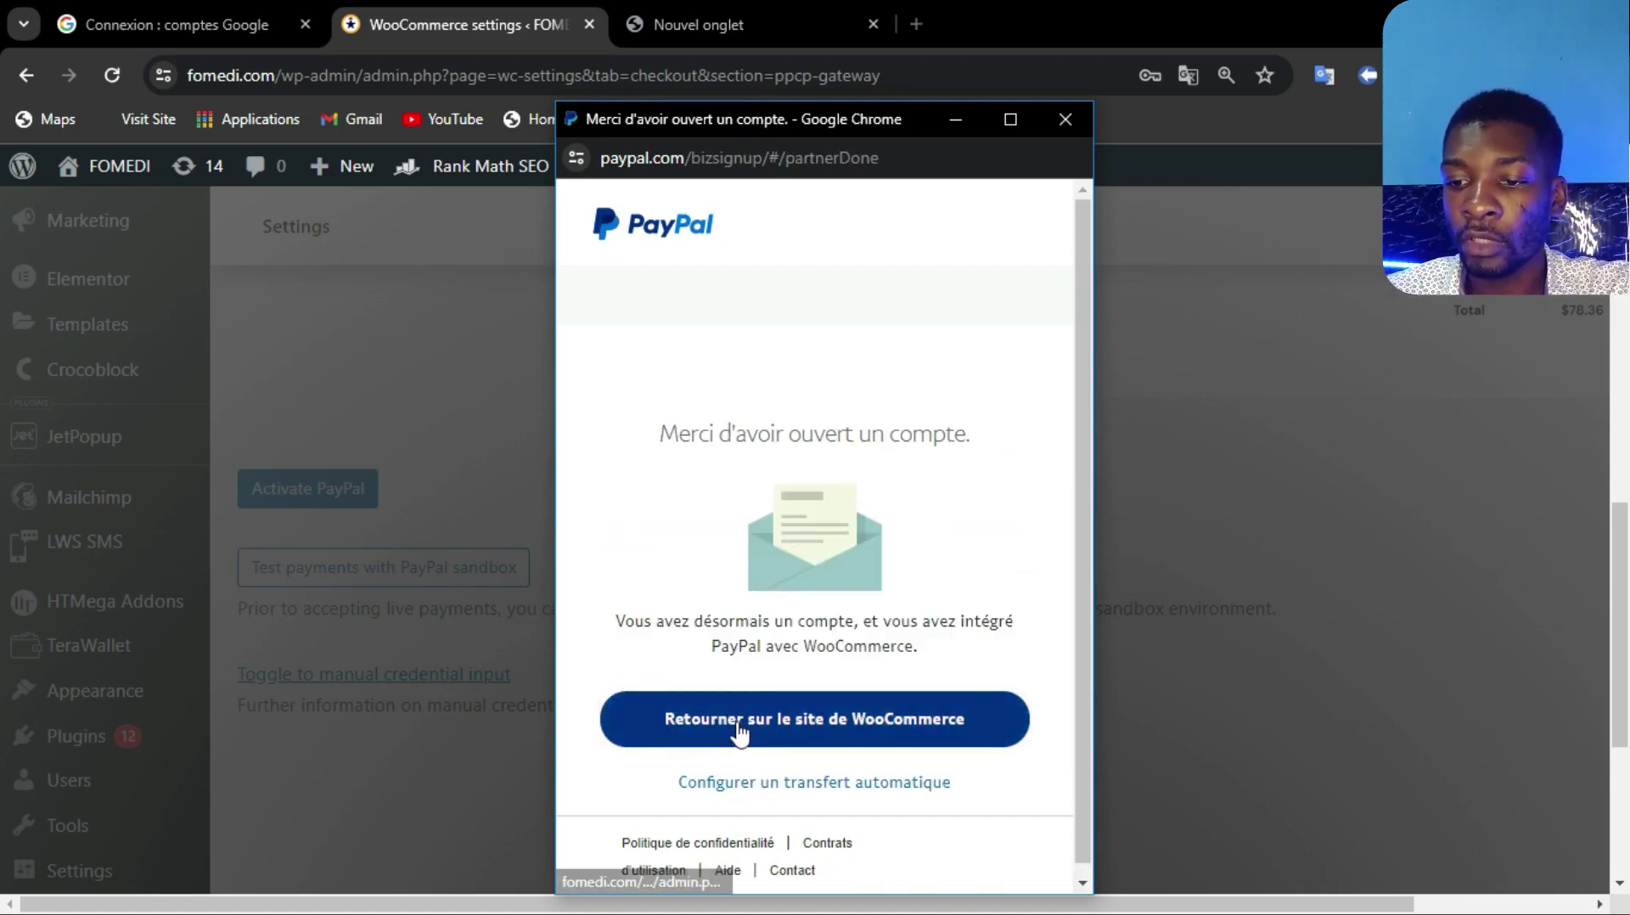
left_click(746, 728)
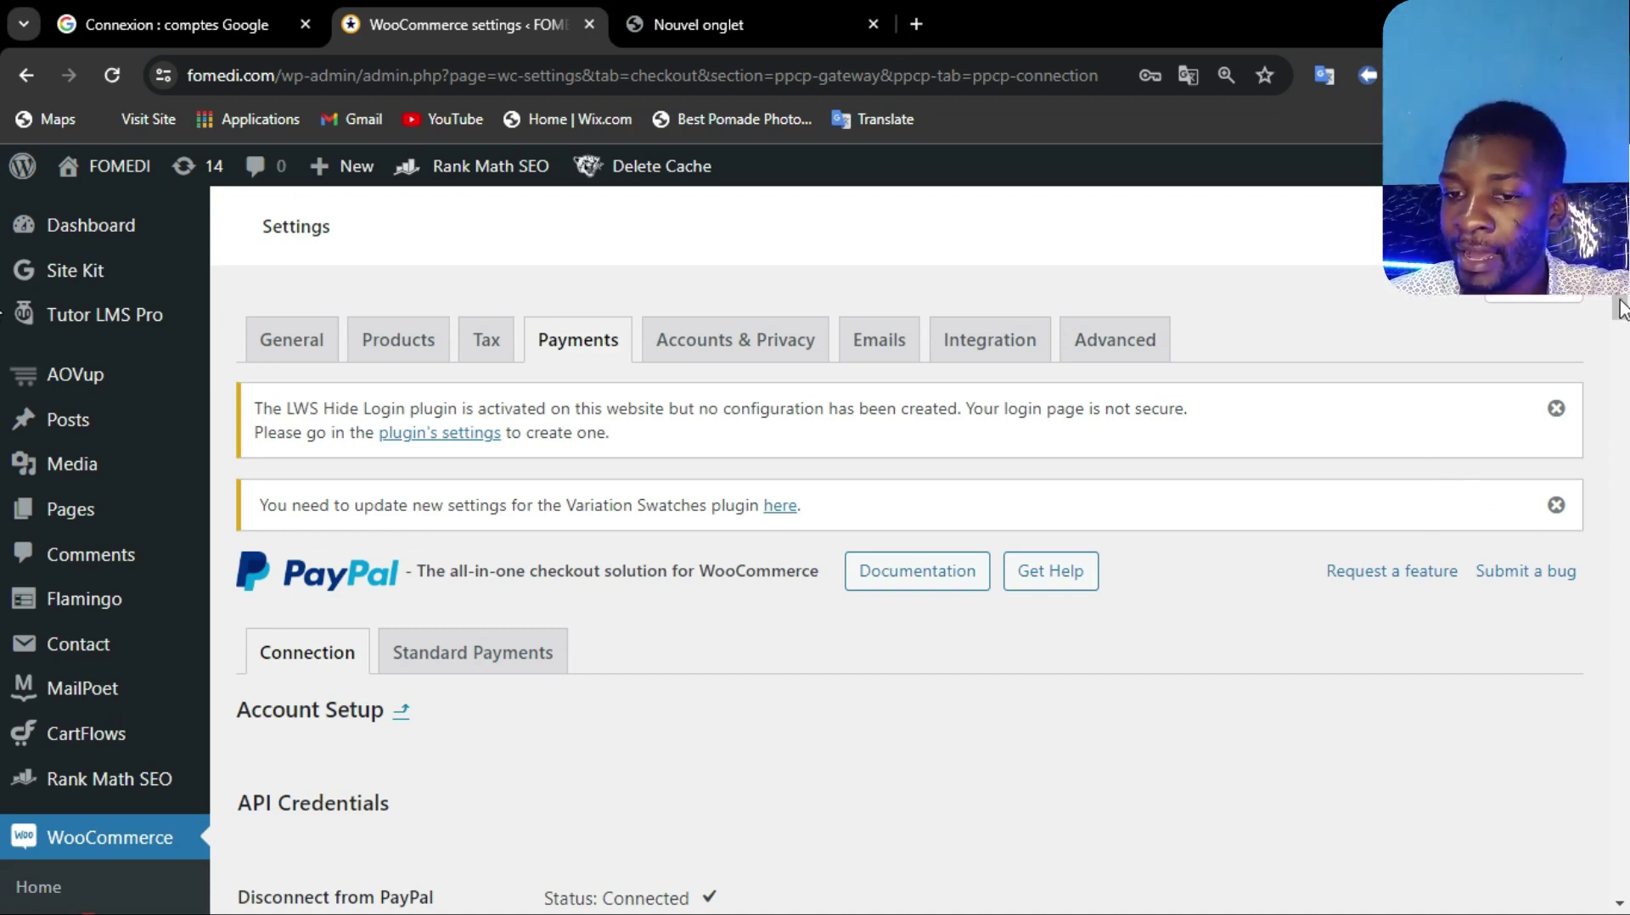
Look through the PayPal connection settings and open the Standard Payments settings.
left_click_drag(1622, 308, 1623, 537)
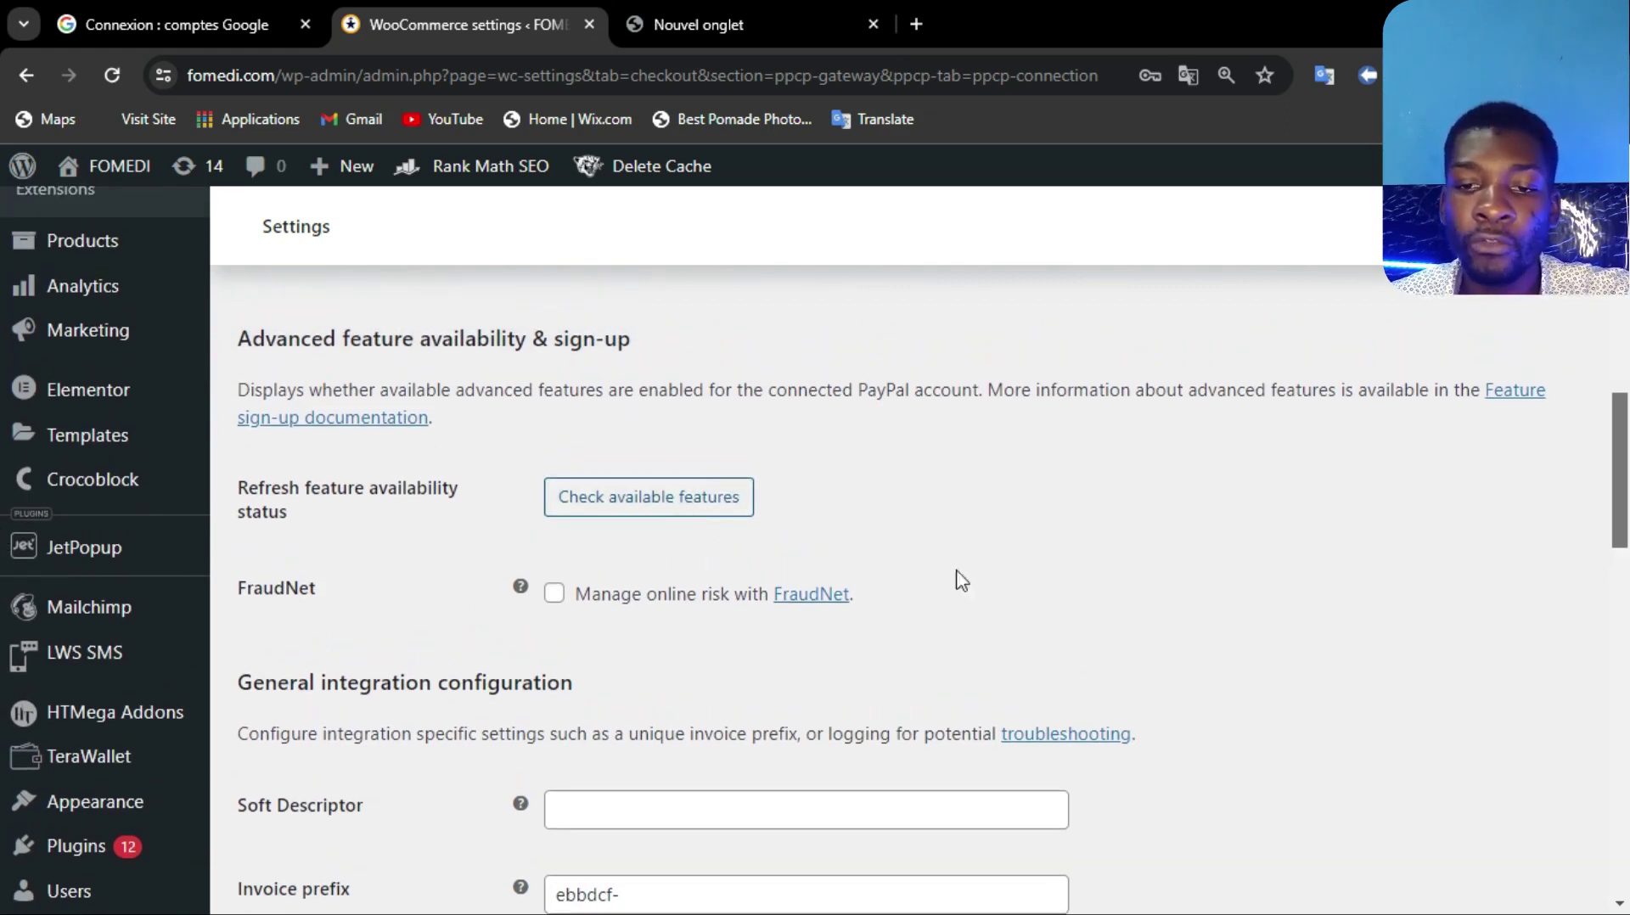
scroll(1621, 535, "up", 10)
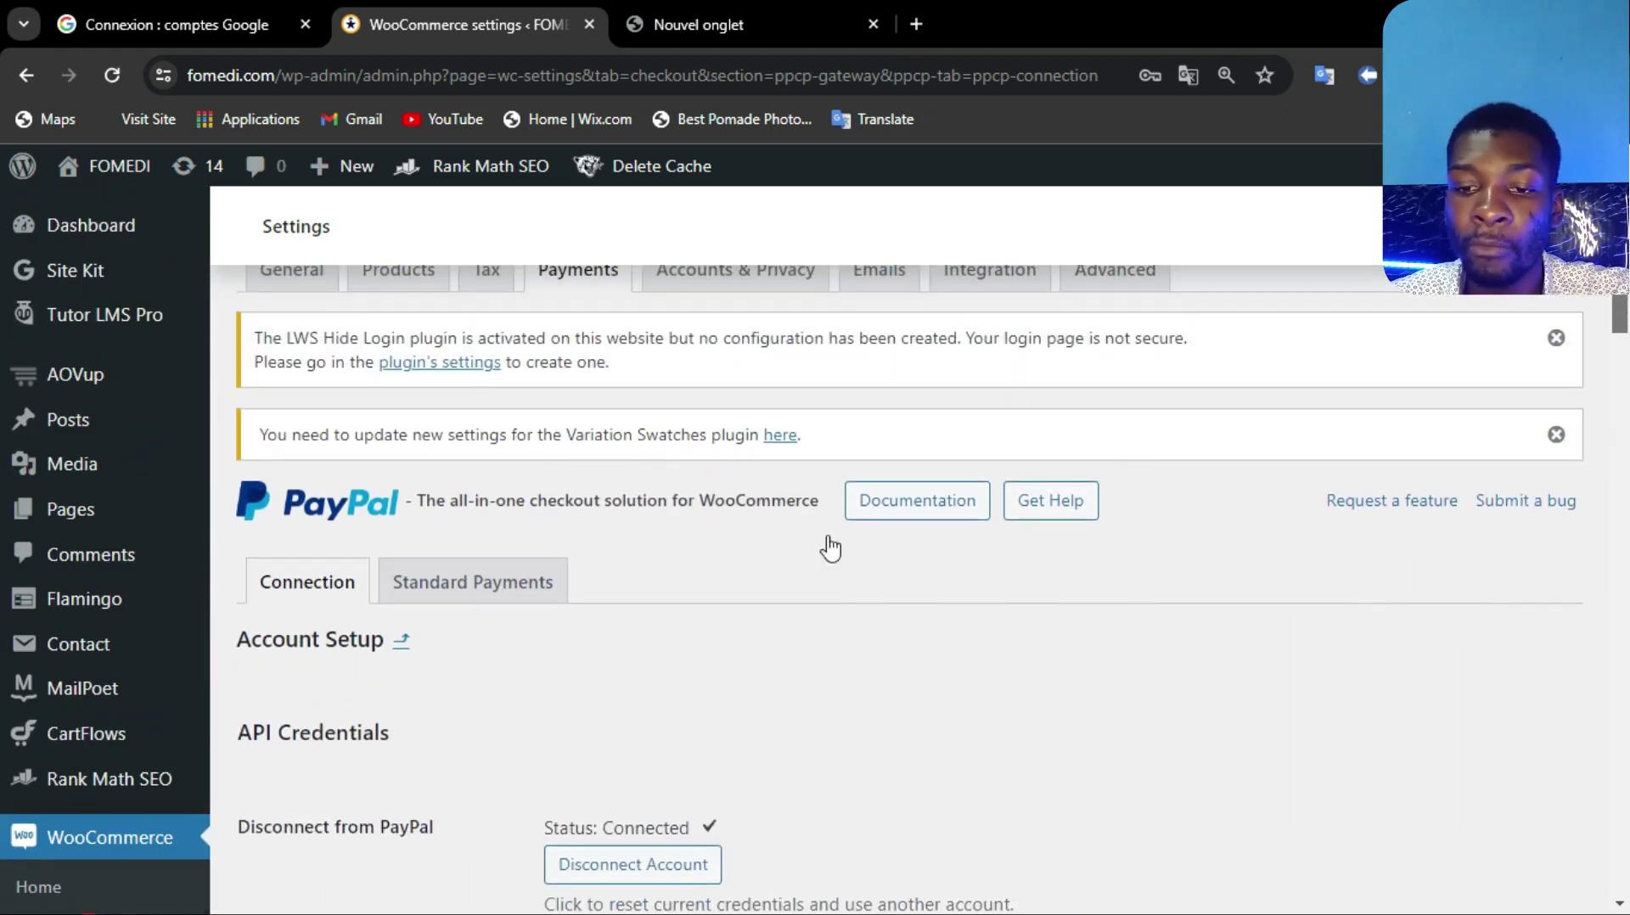
left_click(466, 585)
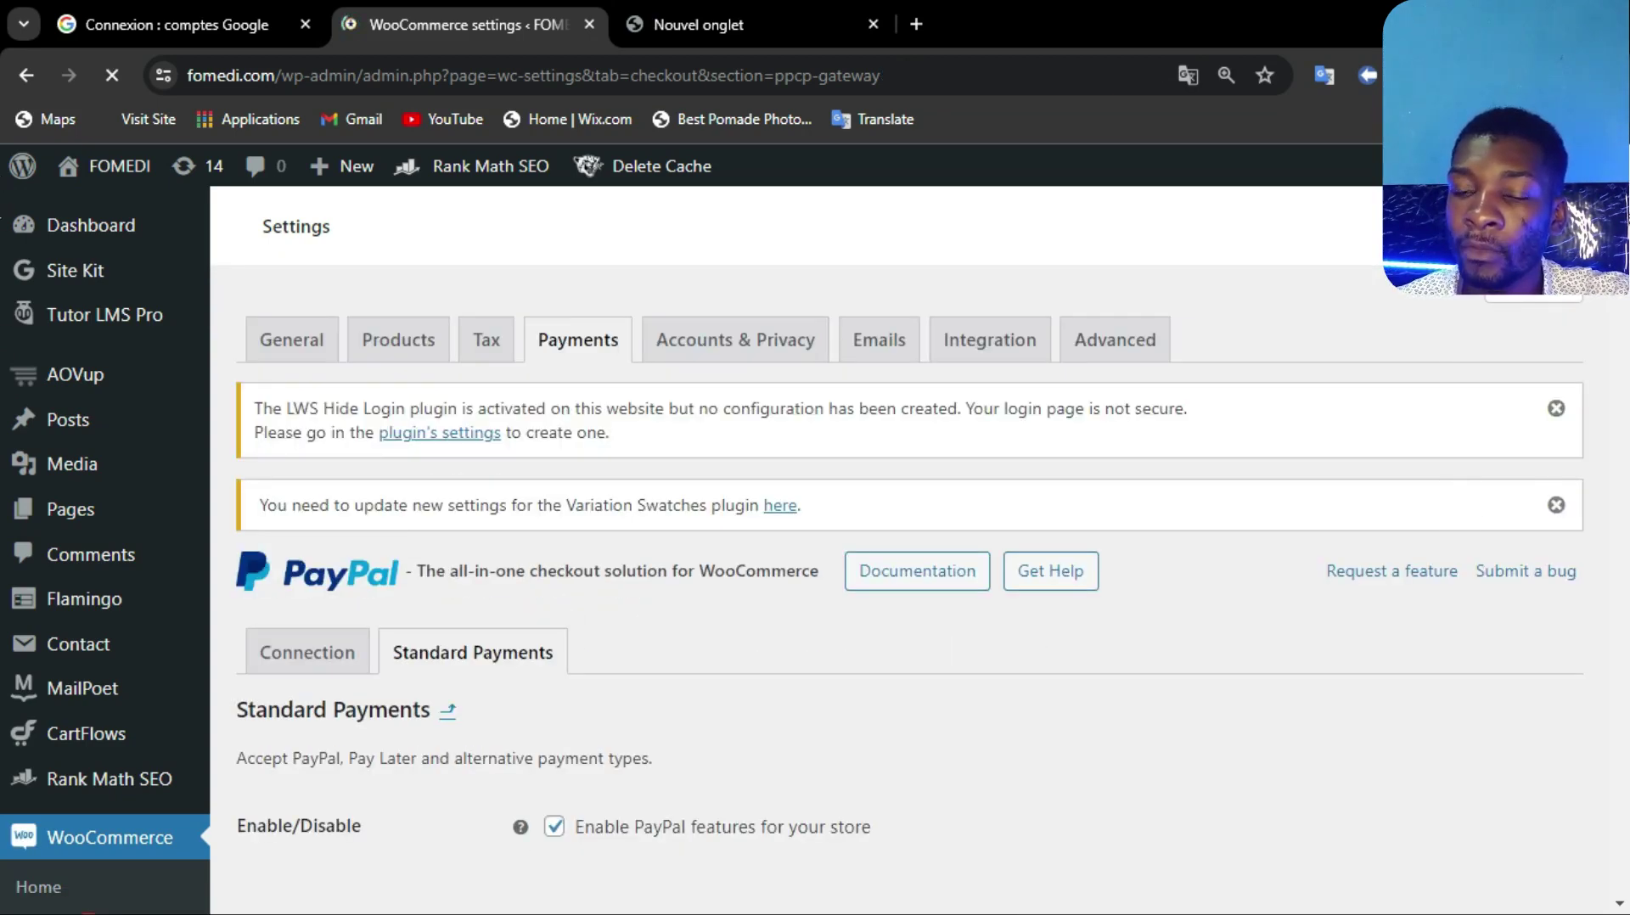
Review the Standard Payments options through to the smart button styling and save the changes.
scroll(3, 321, "down", 8)
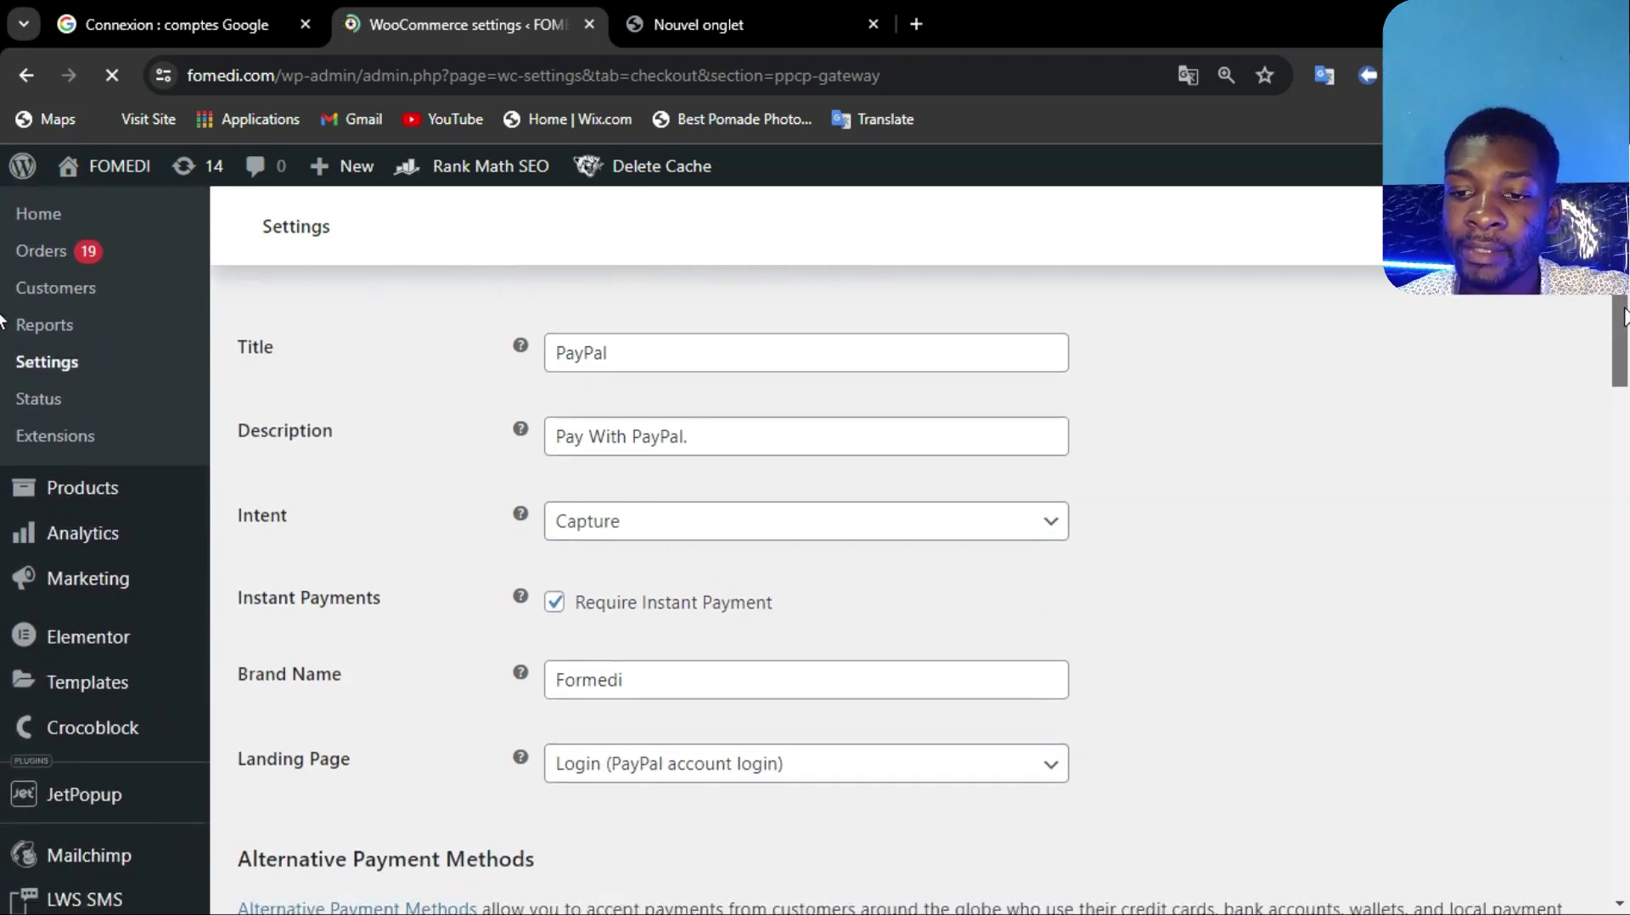
scroll(3, 321, "down", 3)
scroll(3, 340, "up", 1)
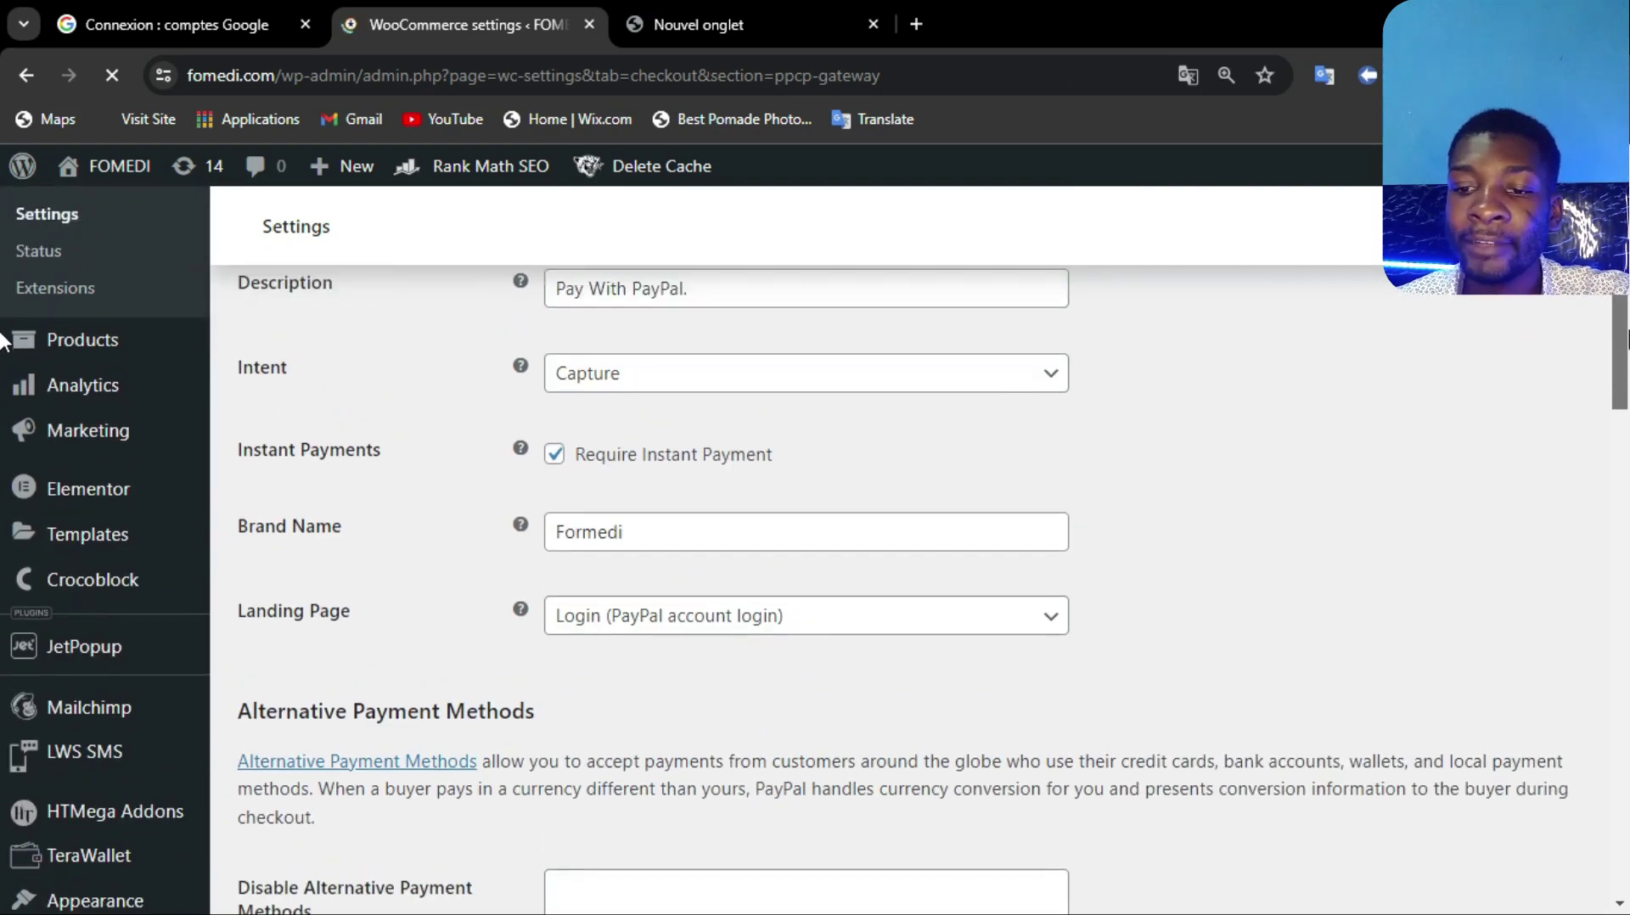
scroll(3, 340, "up", 1)
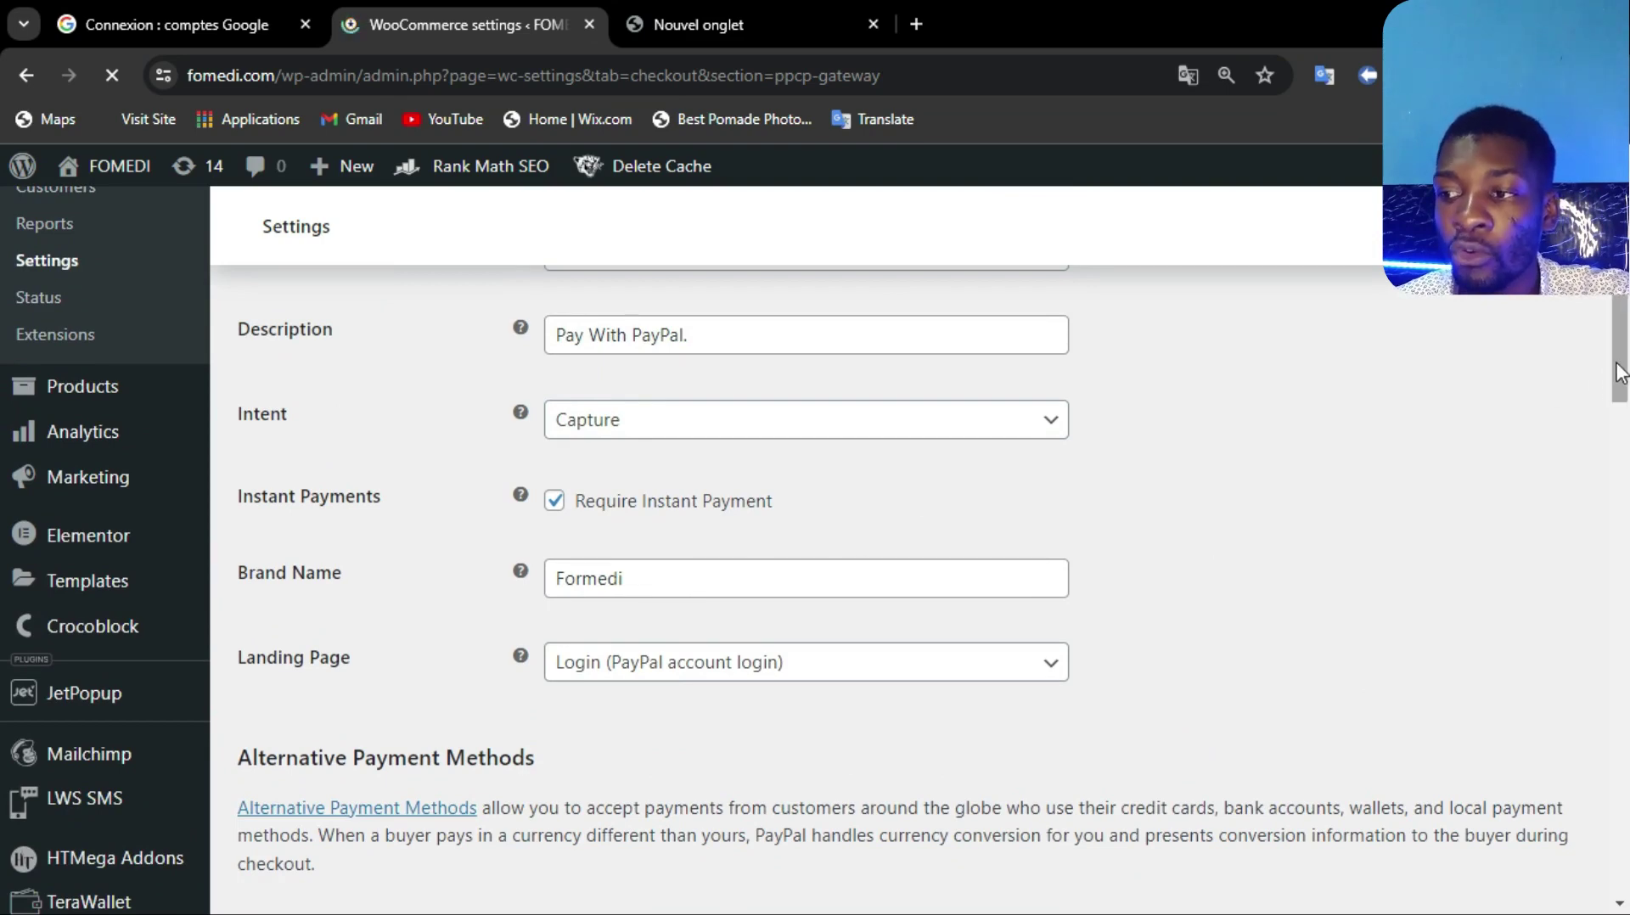
left_click_drag(1621, 356, 1626, 520)
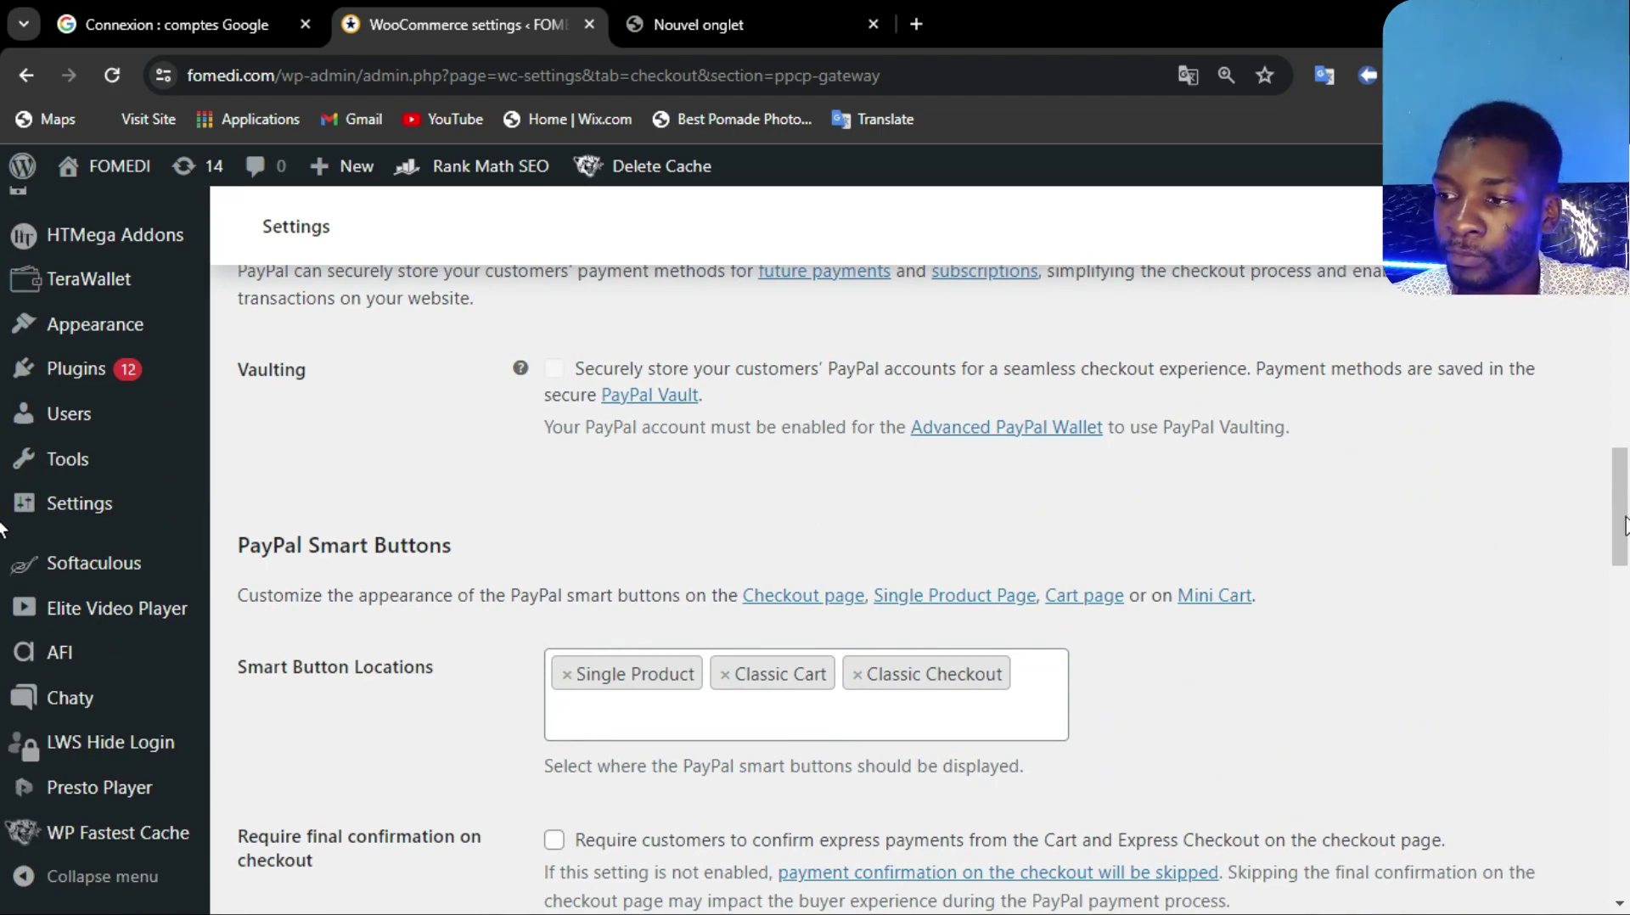
left_click_drag(1624, 526, 1626, 887)
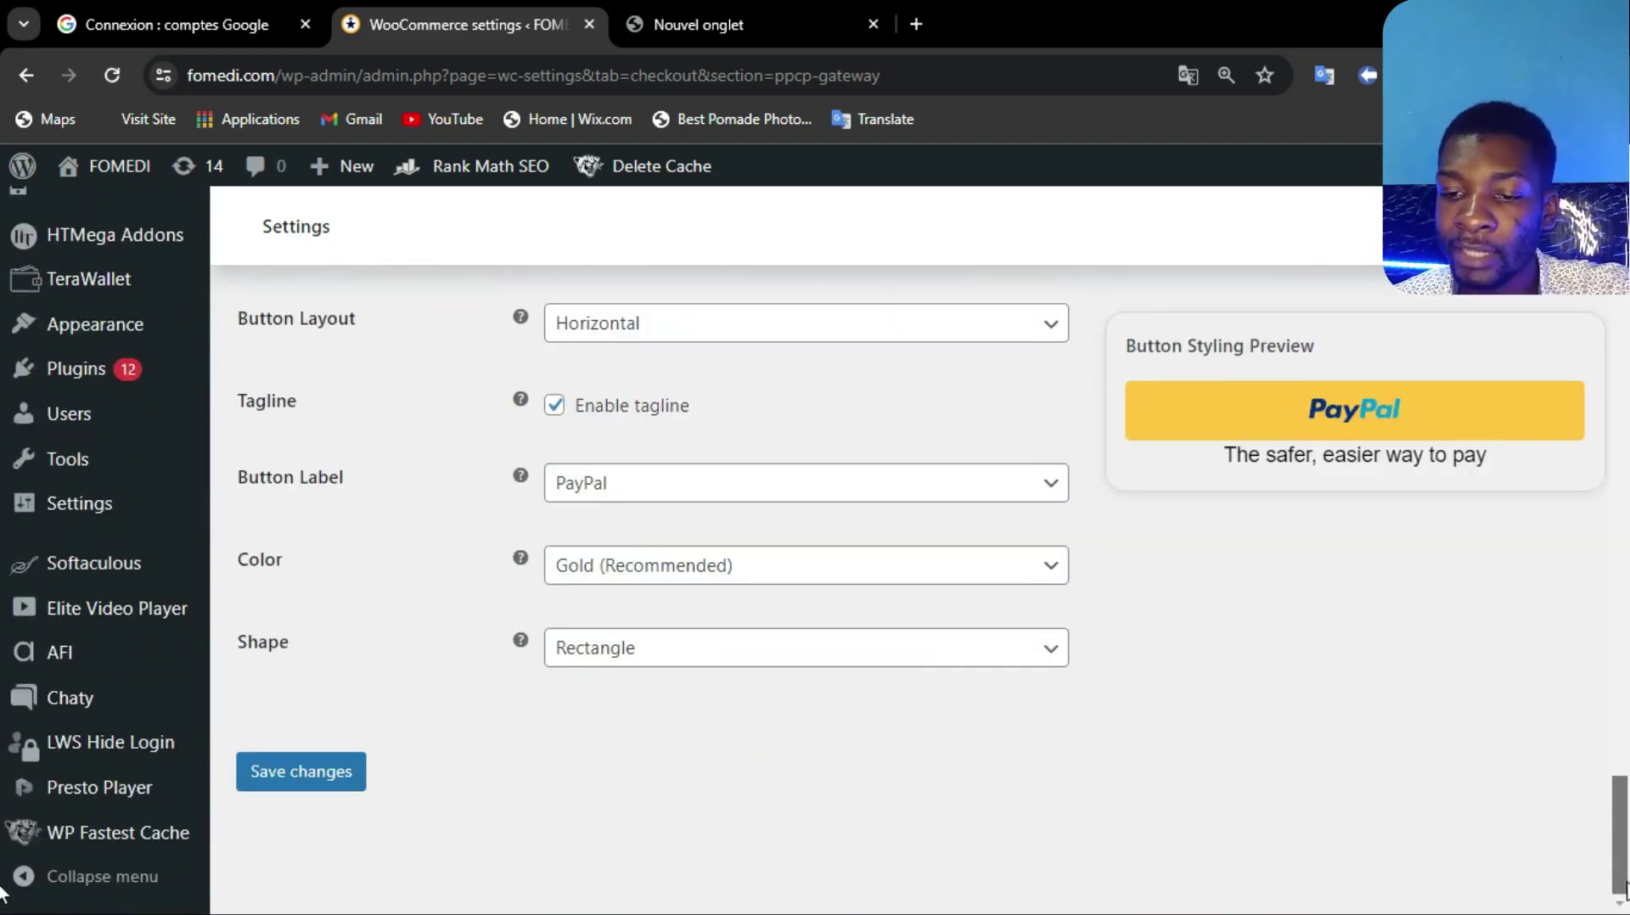
left_click(303, 778)
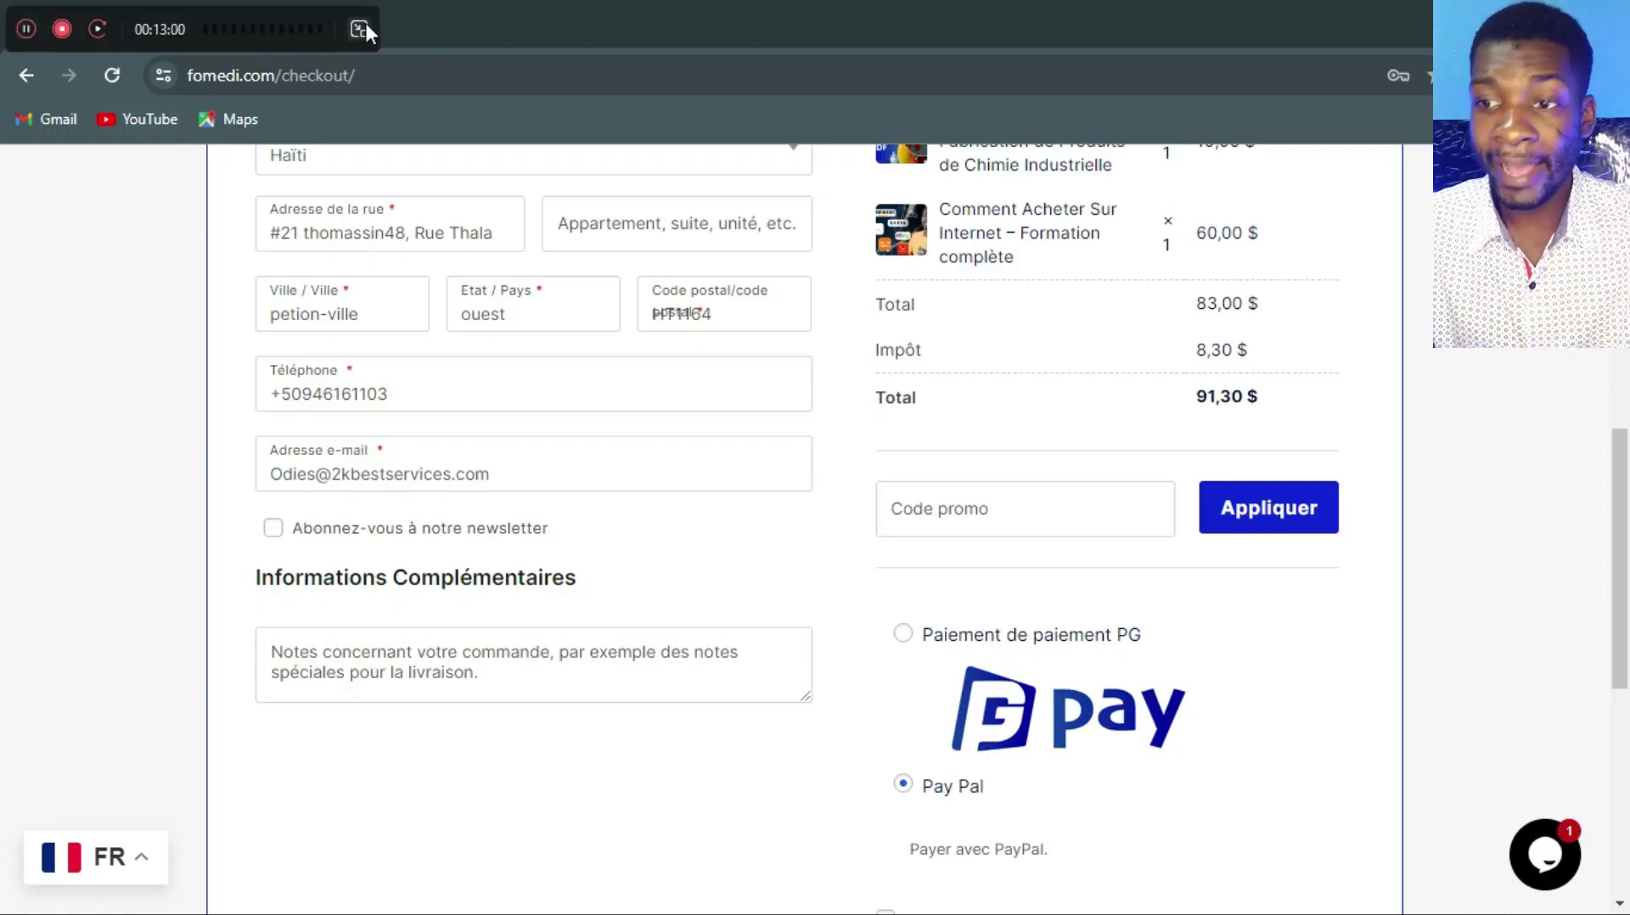
Reload the FOMEDI checkout page in the store window and select PayPal as the payment method.
left_click(365, 25)
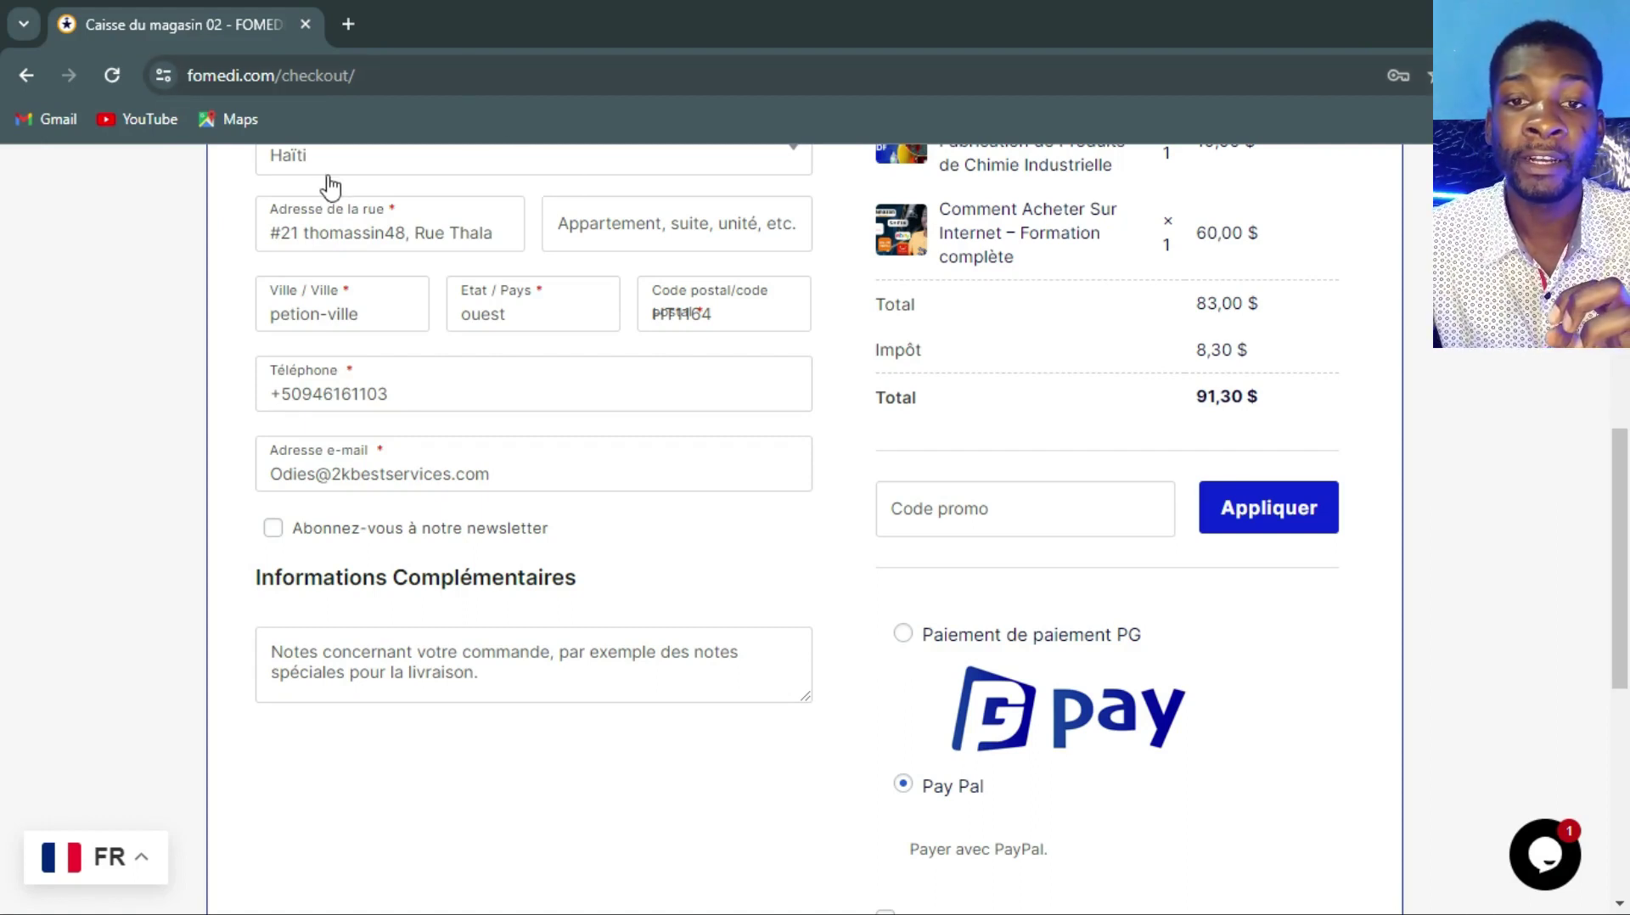
left_click(111, 78)
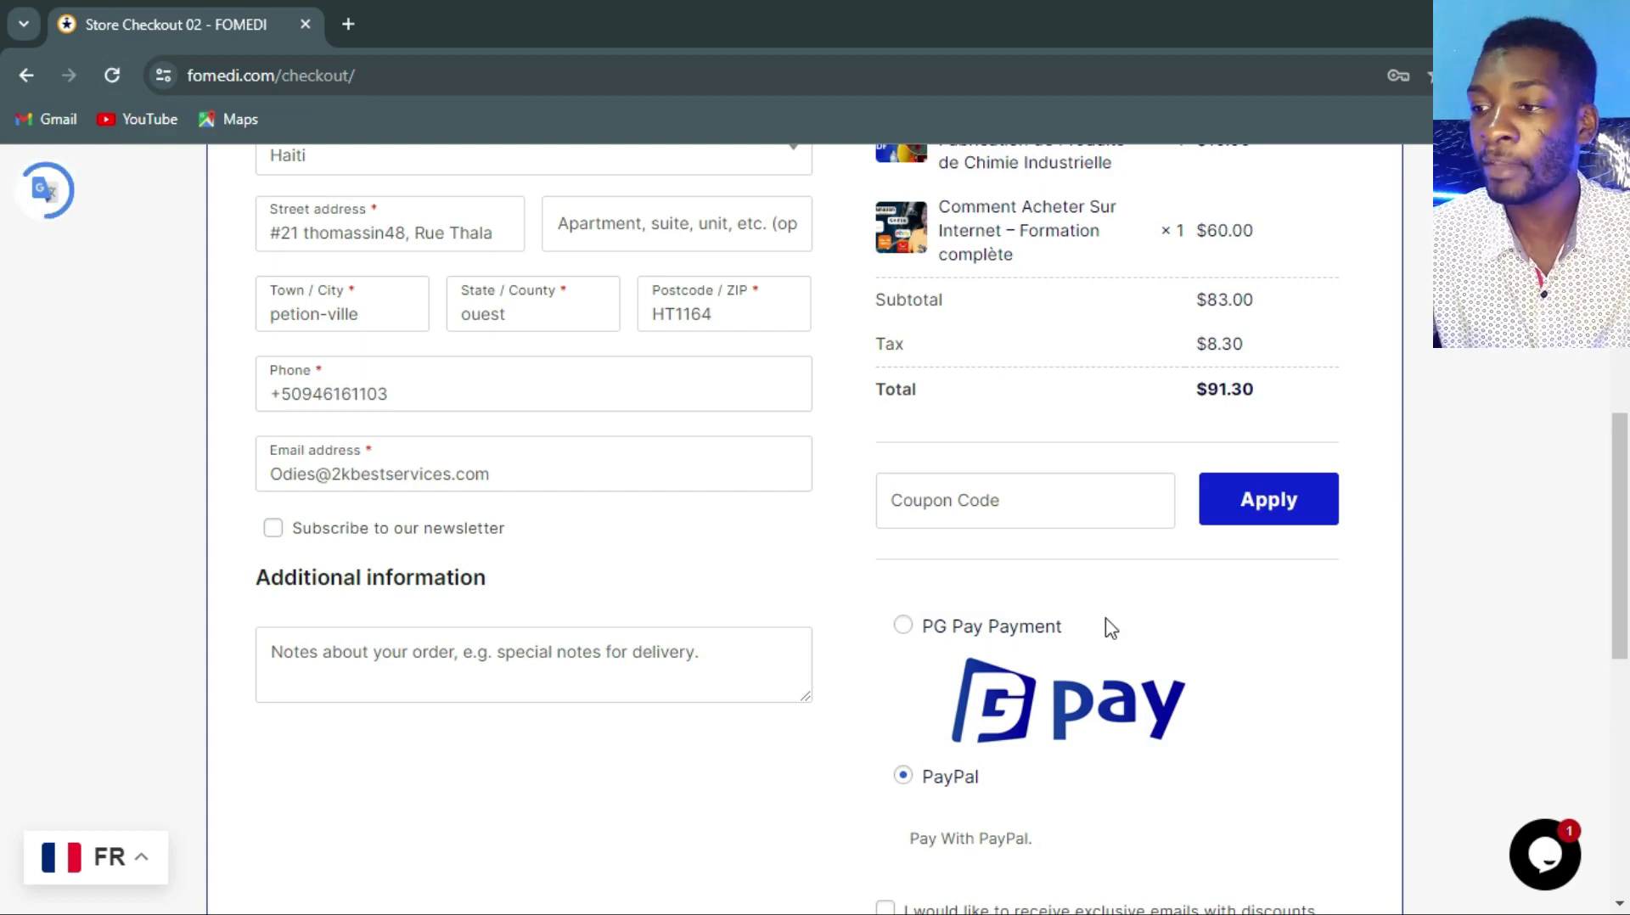
left_click(902, 776)
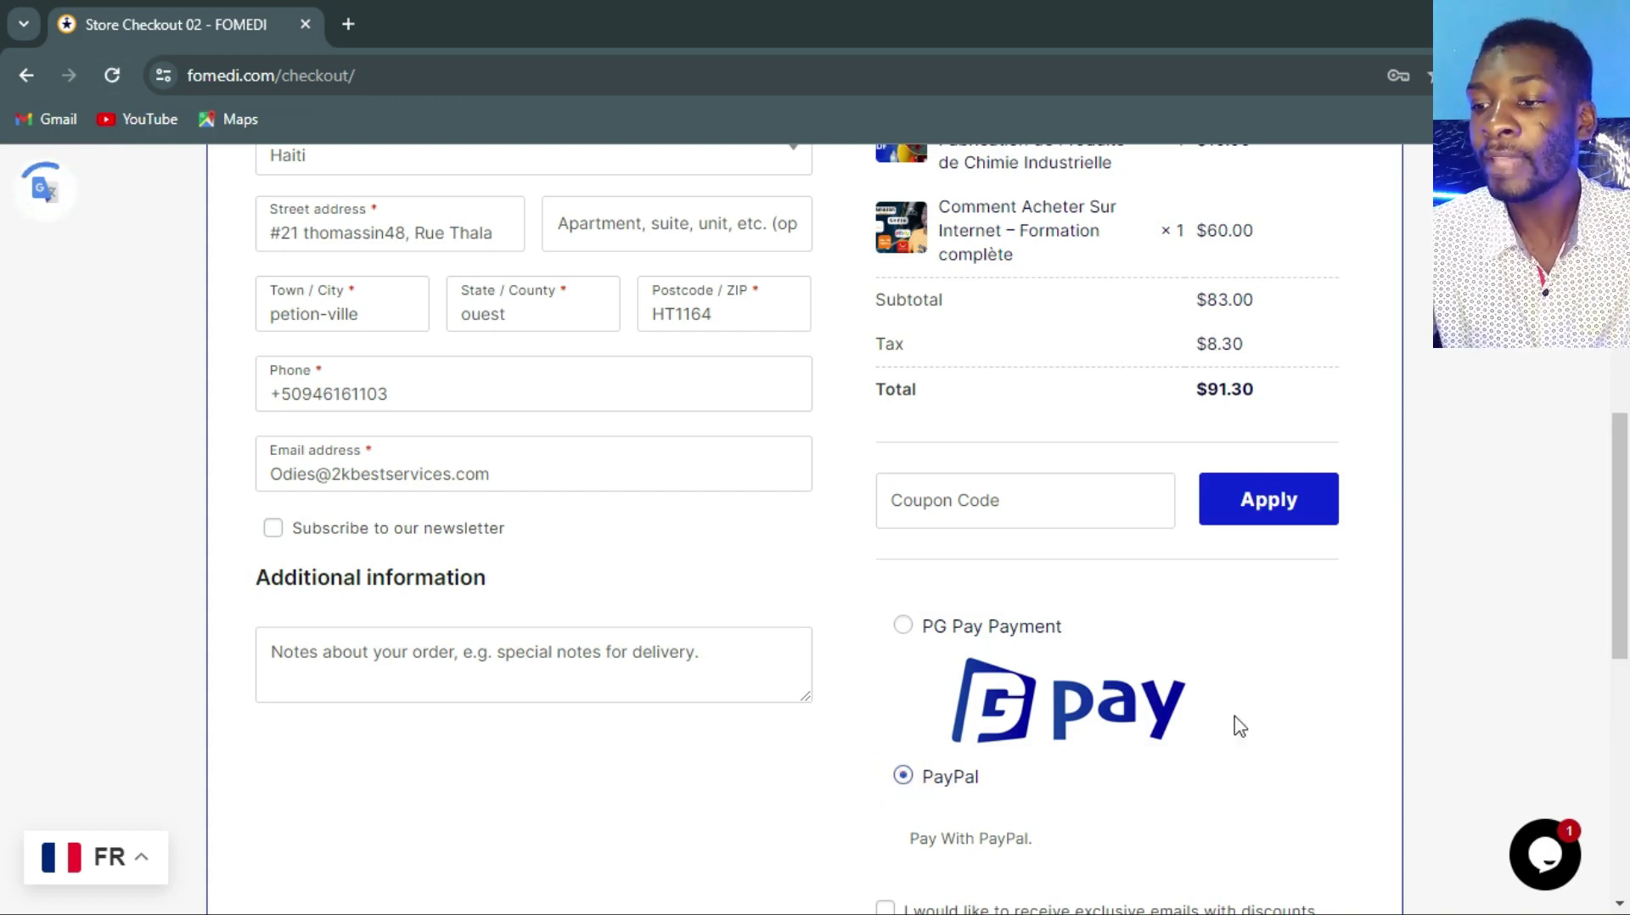
Accept the site's terms and conditions and expand the debit or credit card payment form.
left_click_drag(1619, 521, 1625, 847)
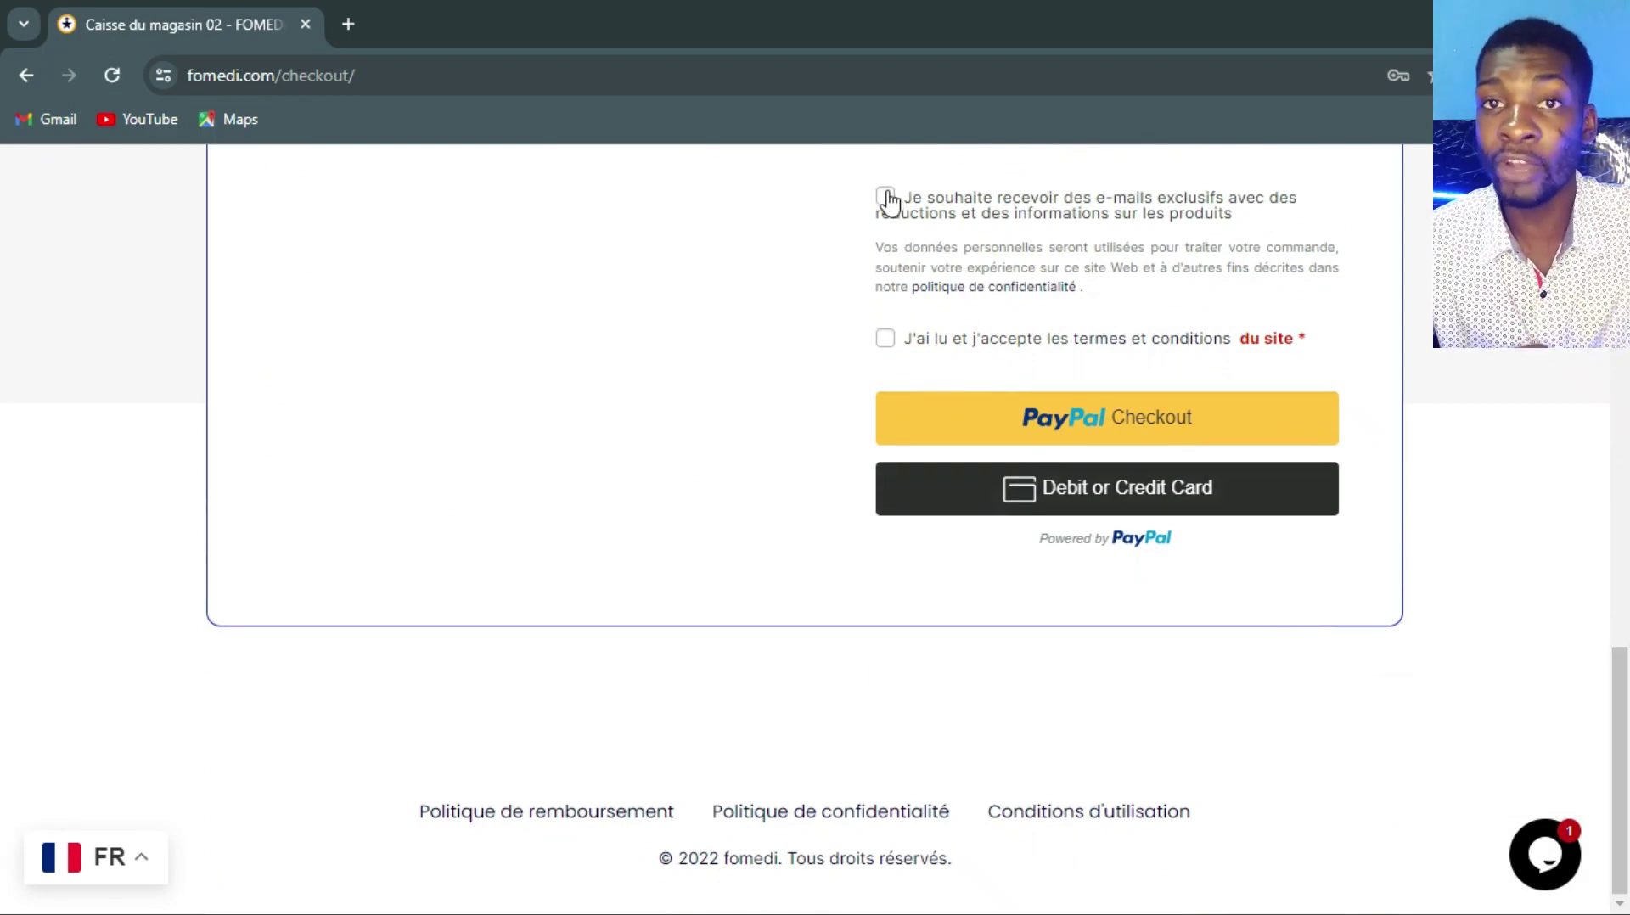
left_click(887, 344)
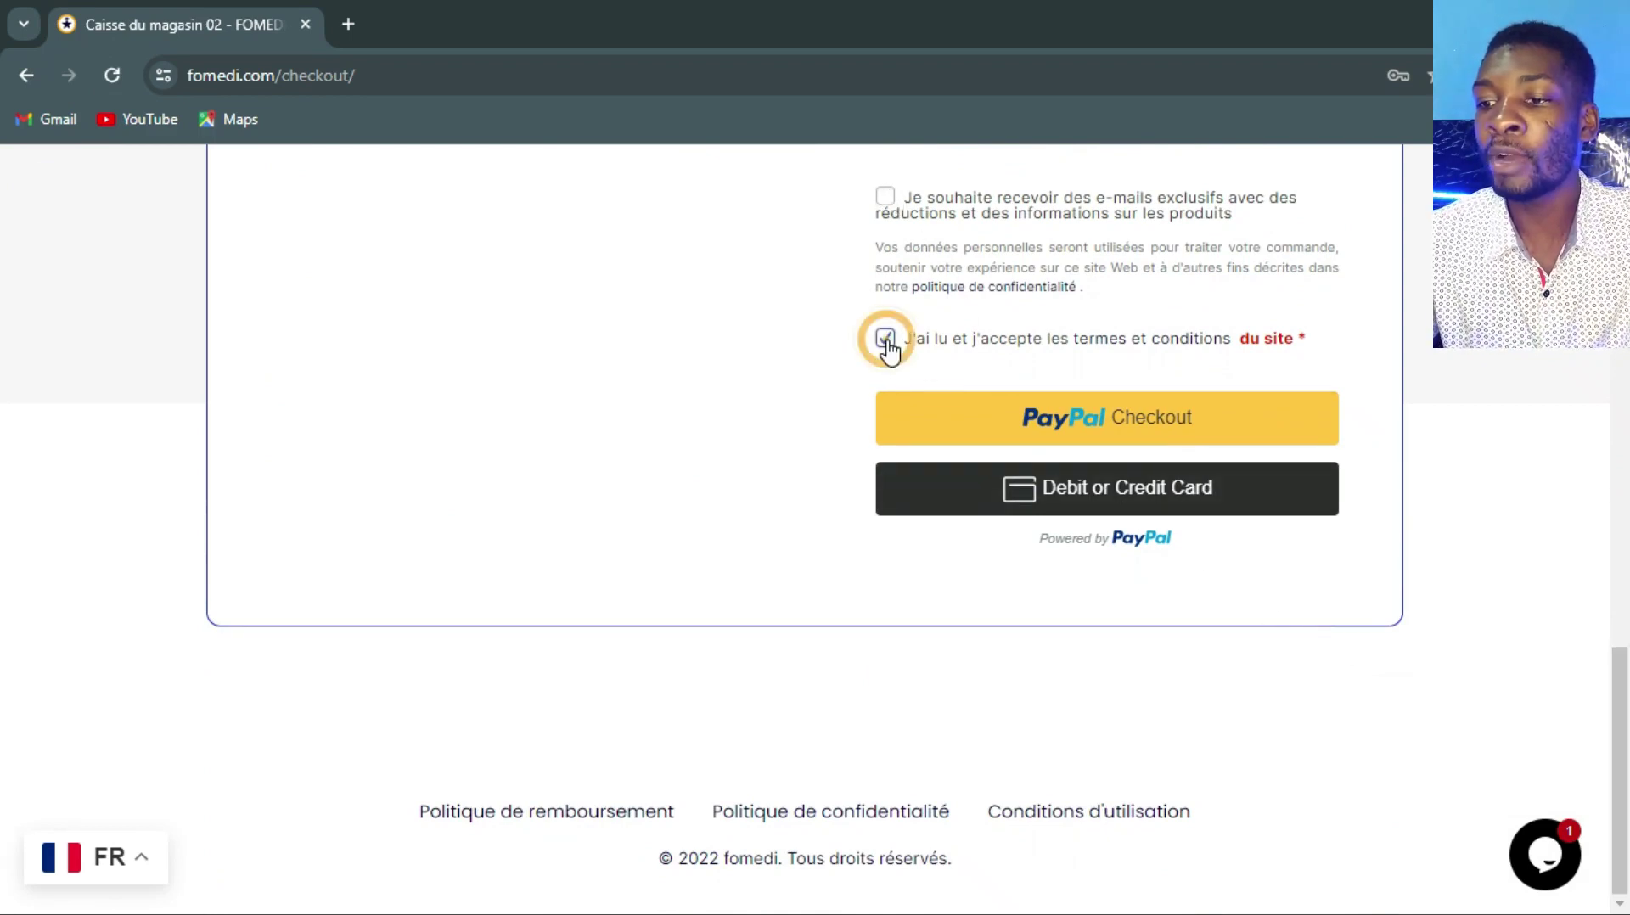
left_click(1100, 499)
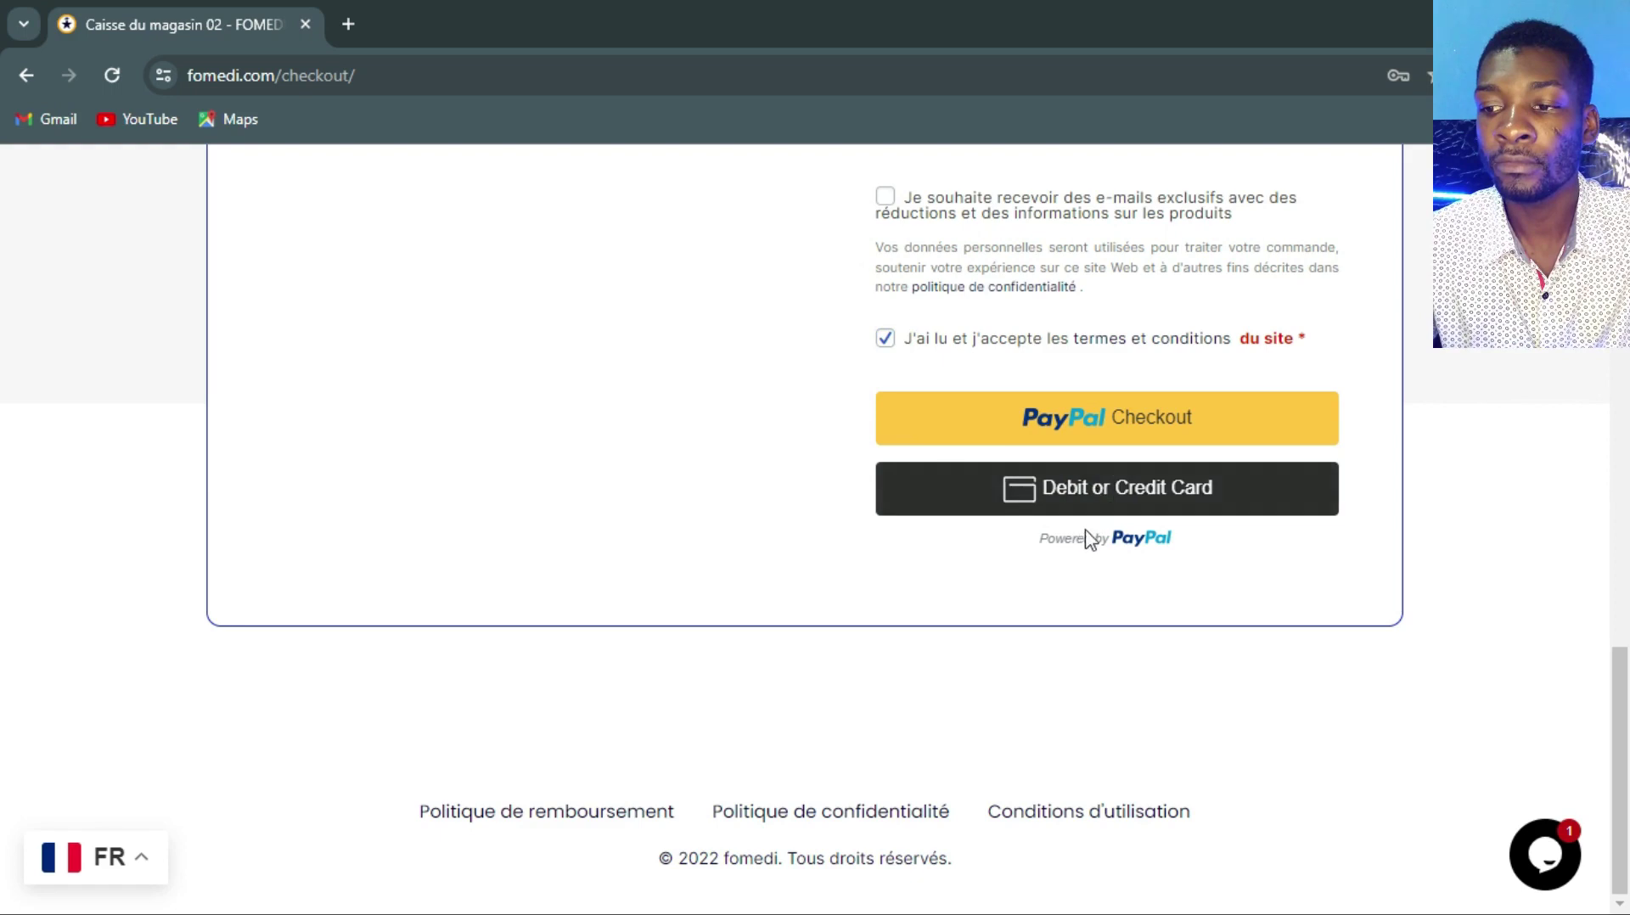
left_click(1077, 500)
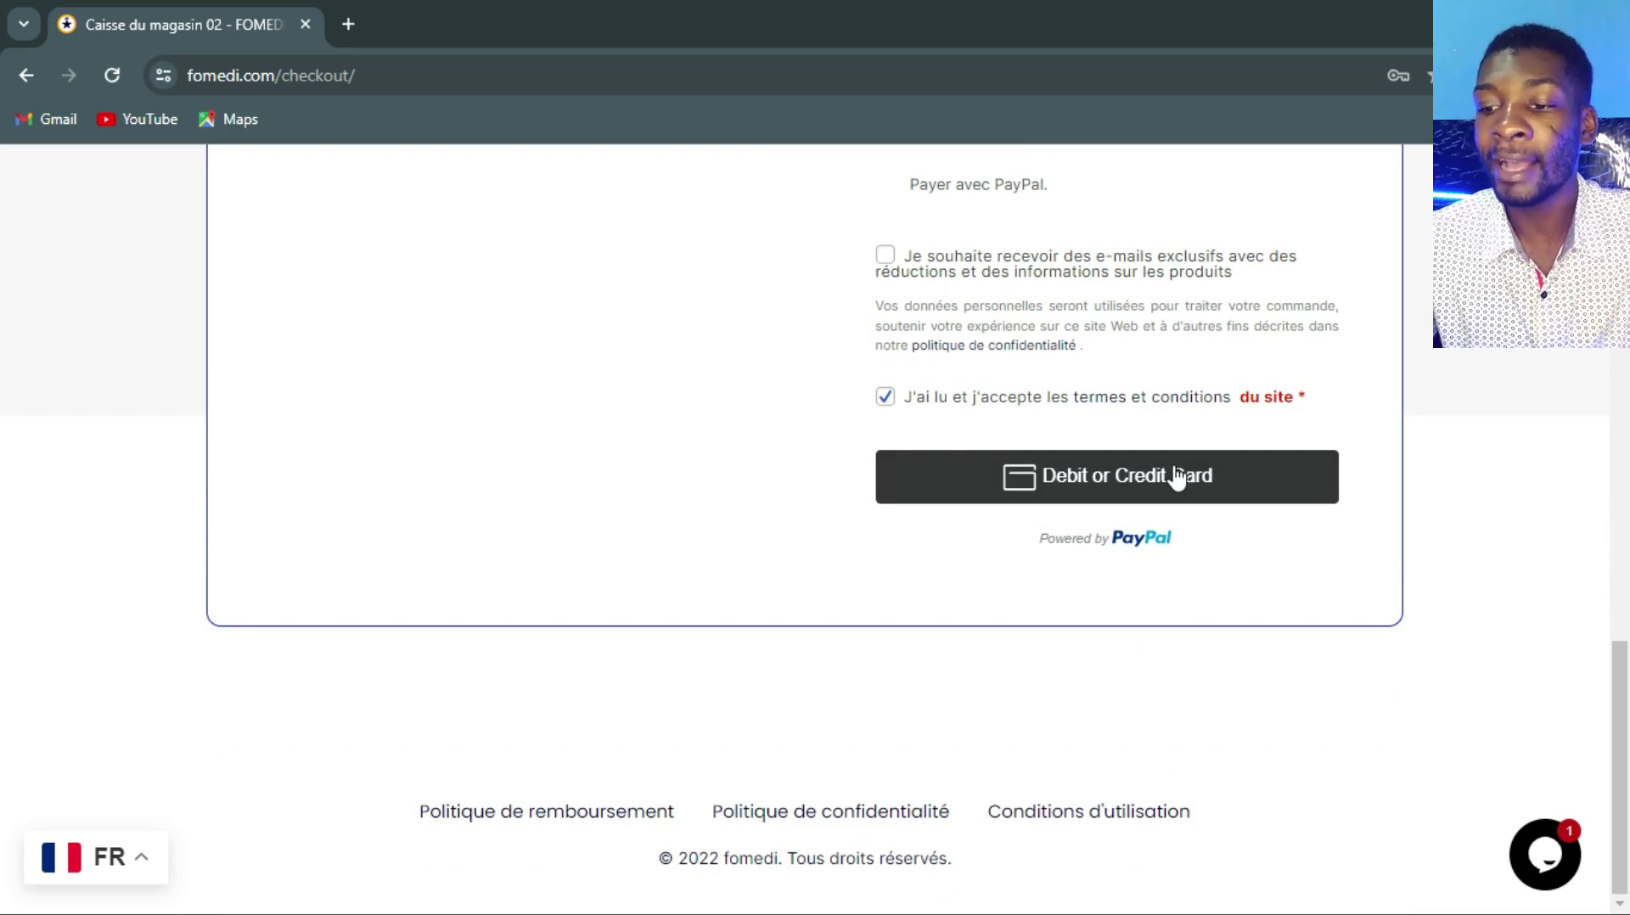
left_click(1177, 477)
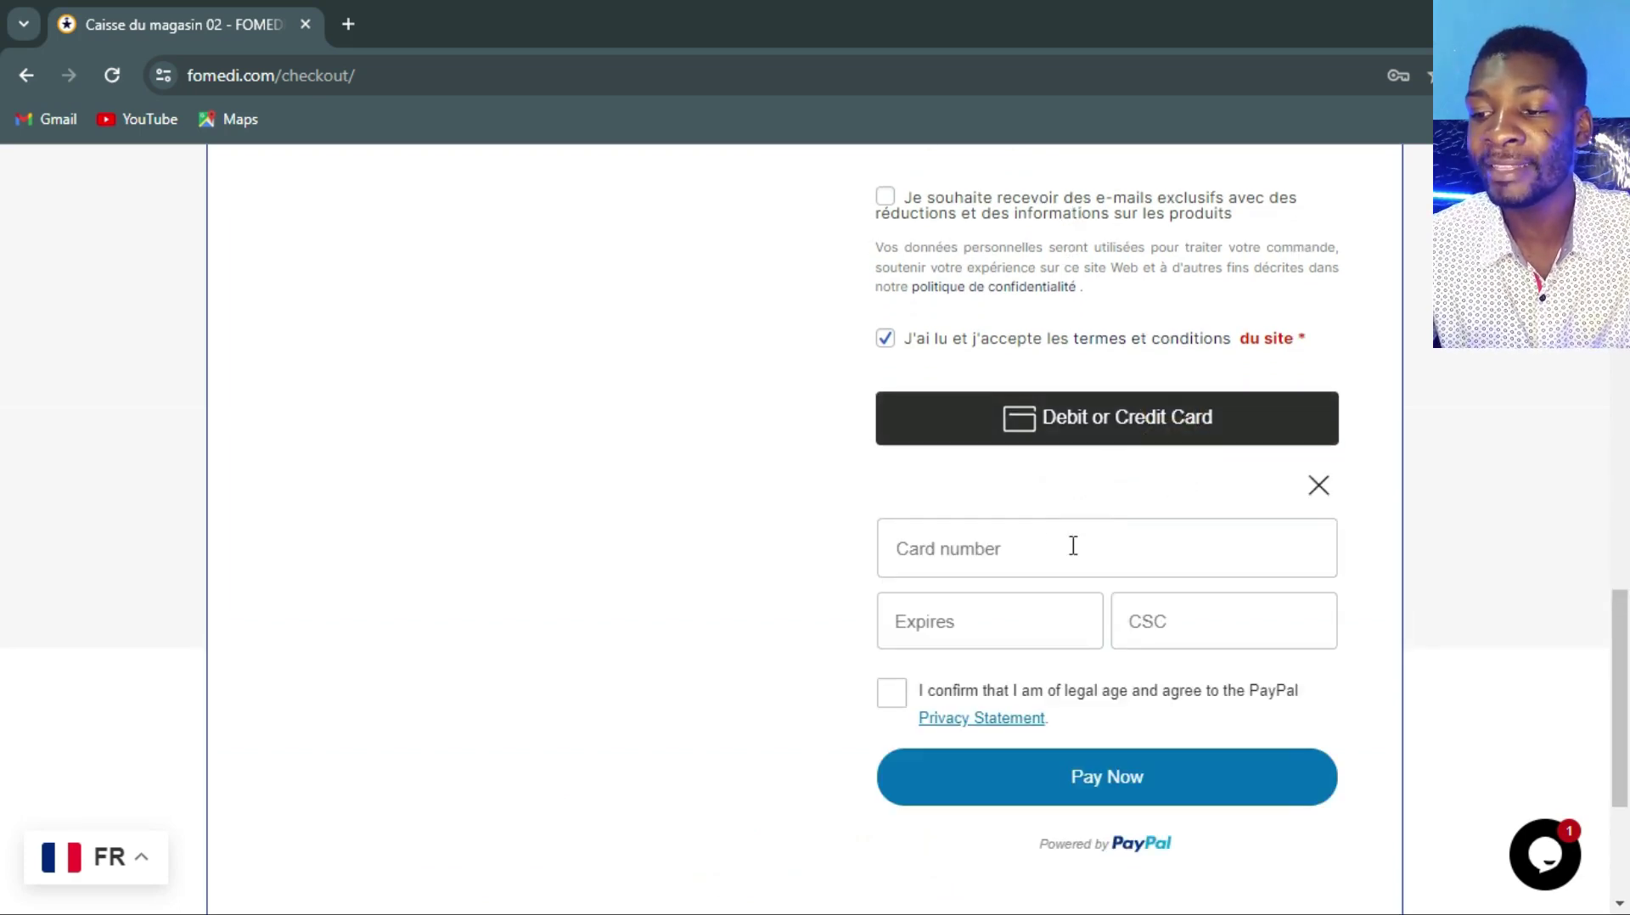
Check the card number field of the debit or credit card form without entering a number.
left_click(1048, 543)
left_click(1047, 538)
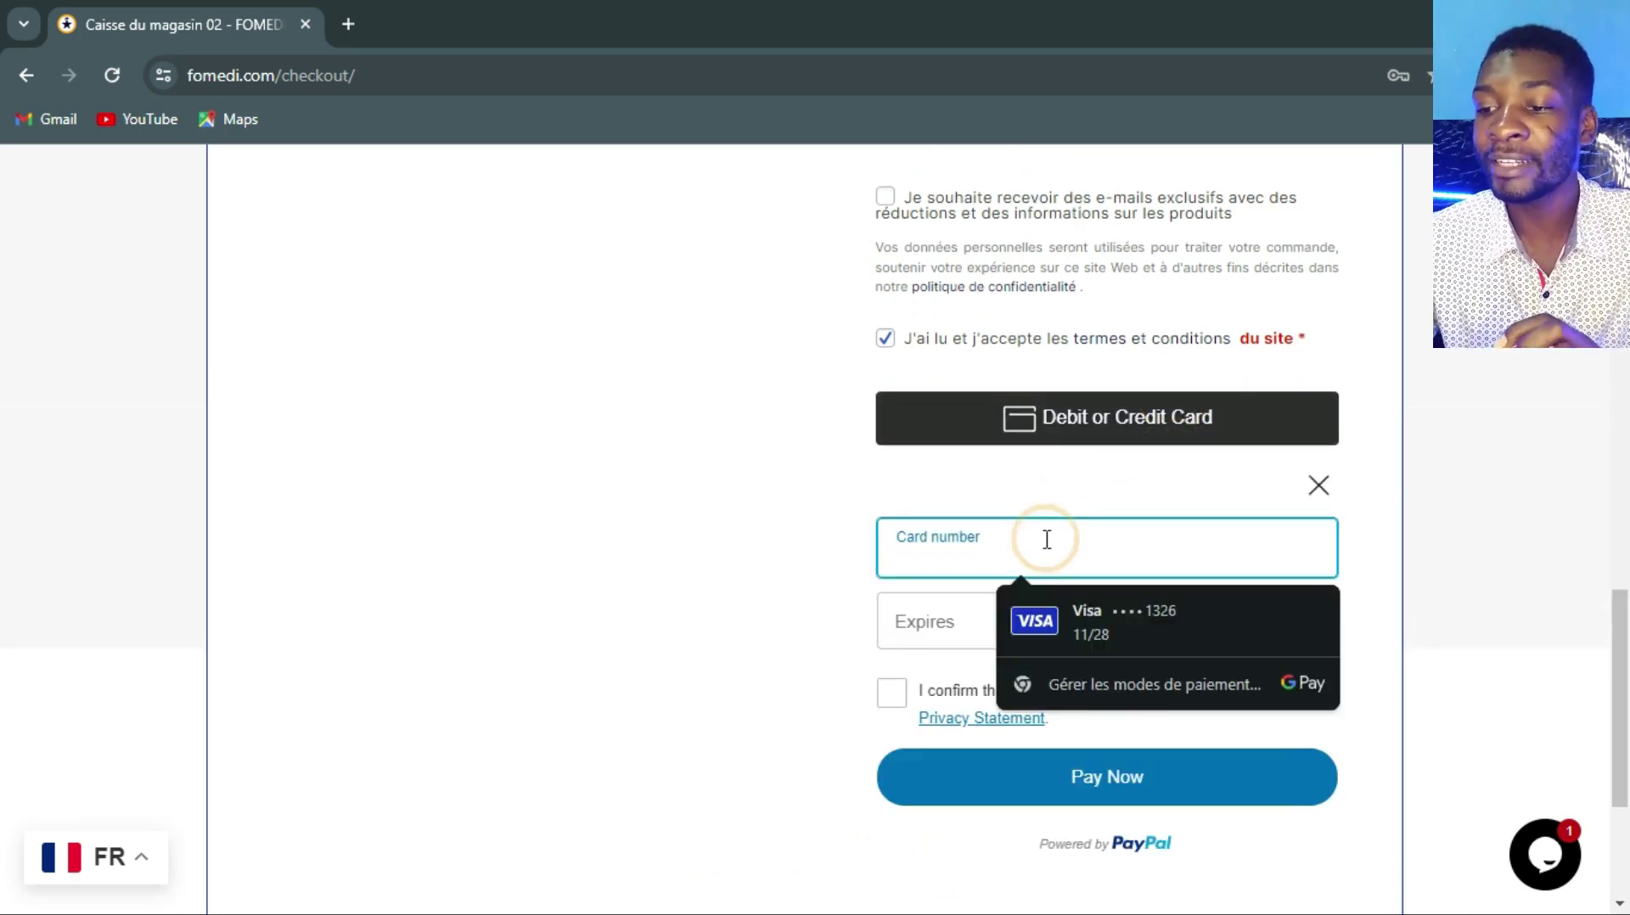
left_click(830, 594)
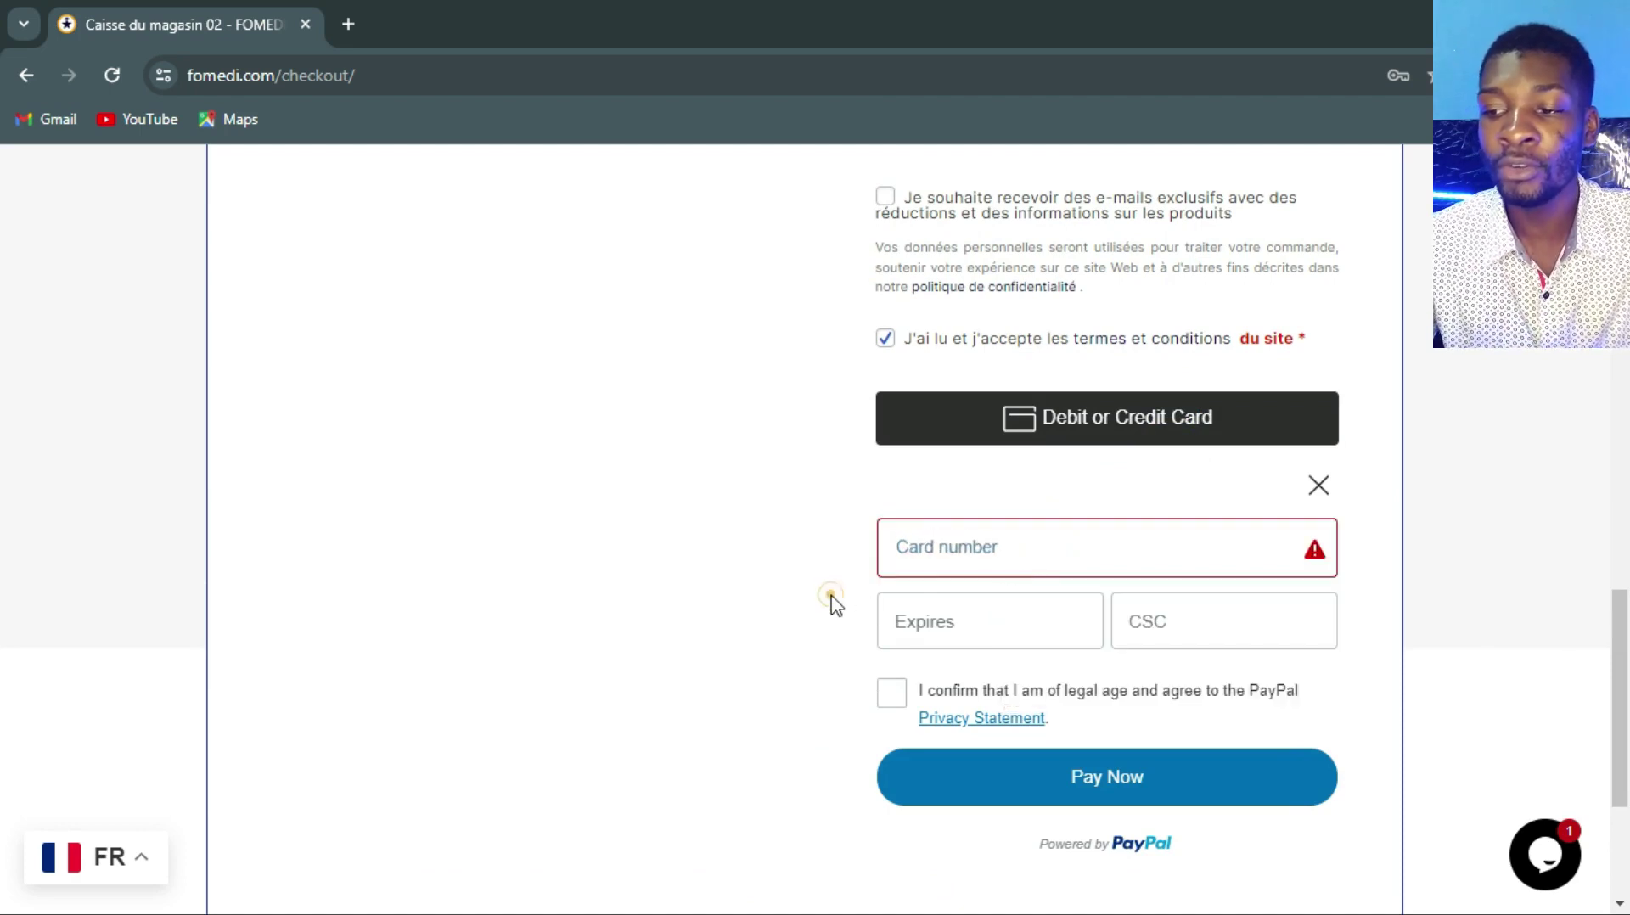
Check the expiry date and CSC fields without filling them in, and confirm legal age and agreement to the PayPal Privacy Statement.
left_click(1072, 622)
left_click(1072, 623)
left_click(1136, 622)
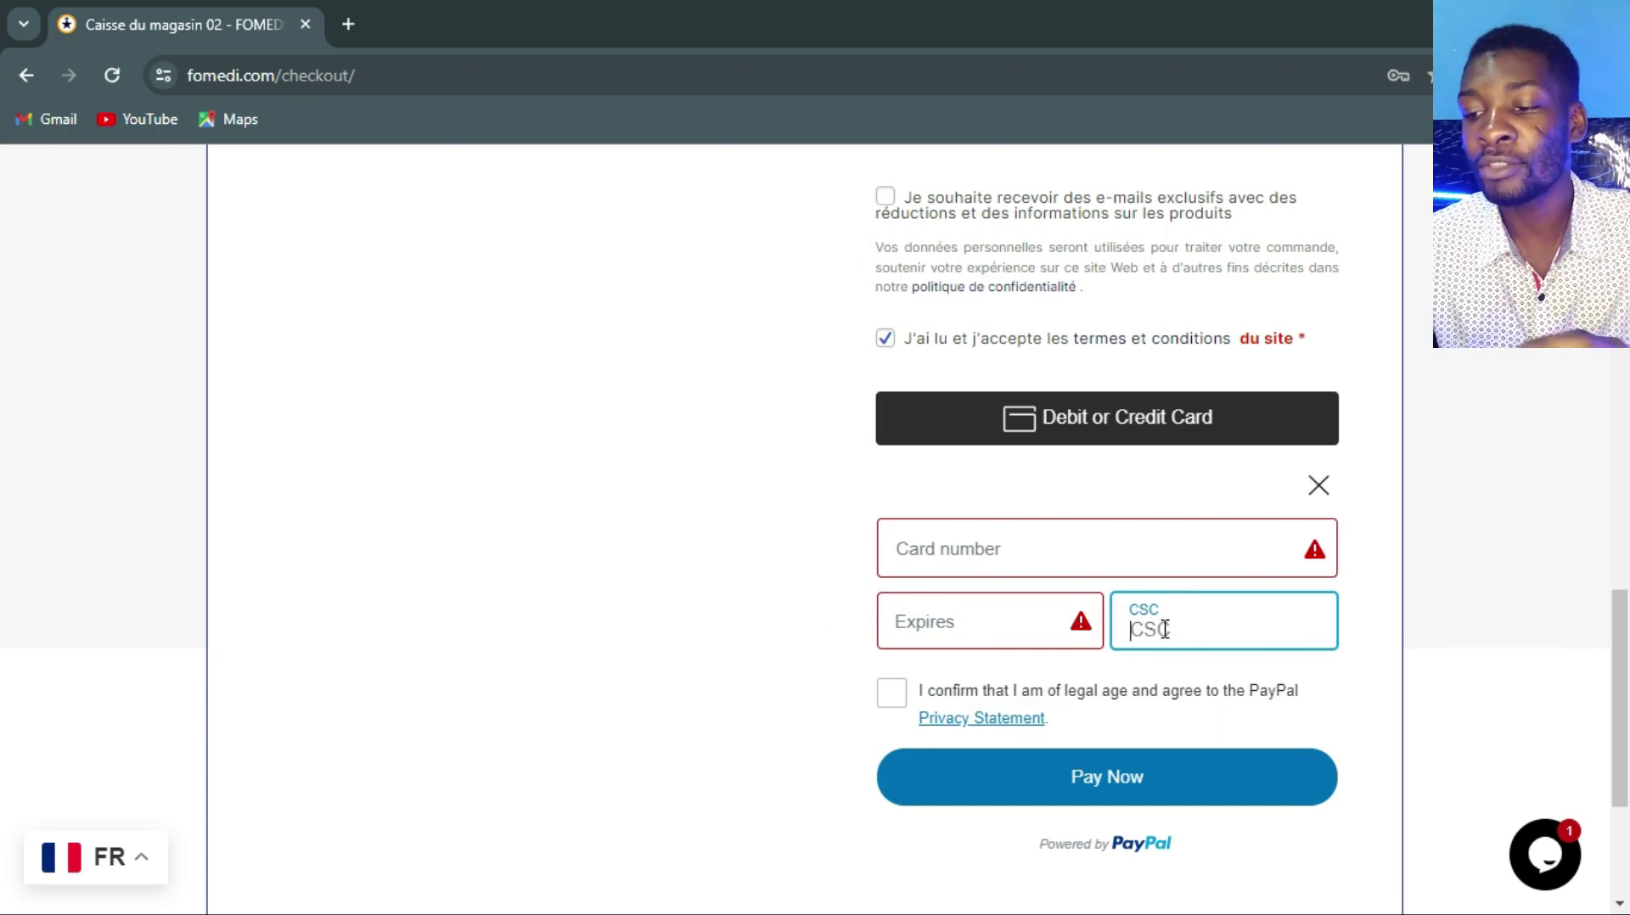
left_click(890, 698)
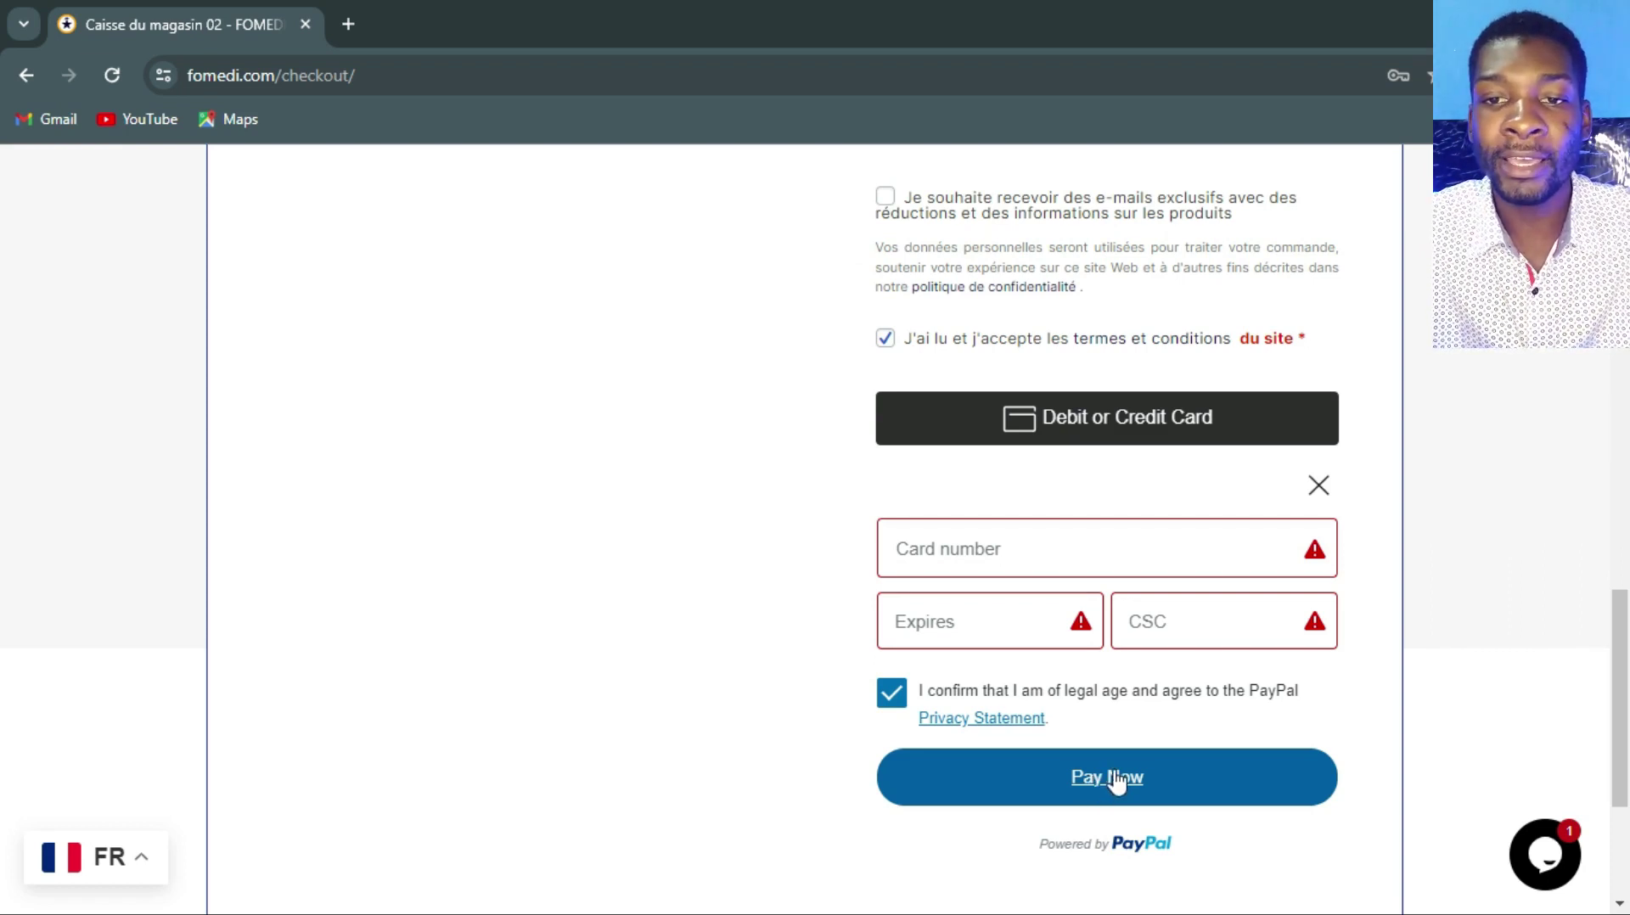
Search the web for "fomedi cours en ligne" in a new browser tab, open the FOMEDI home page and dismiss its notice.
left_click(348, 23)
type("fomedi cours en ligne")
key("Return")
left_click(360, 501)
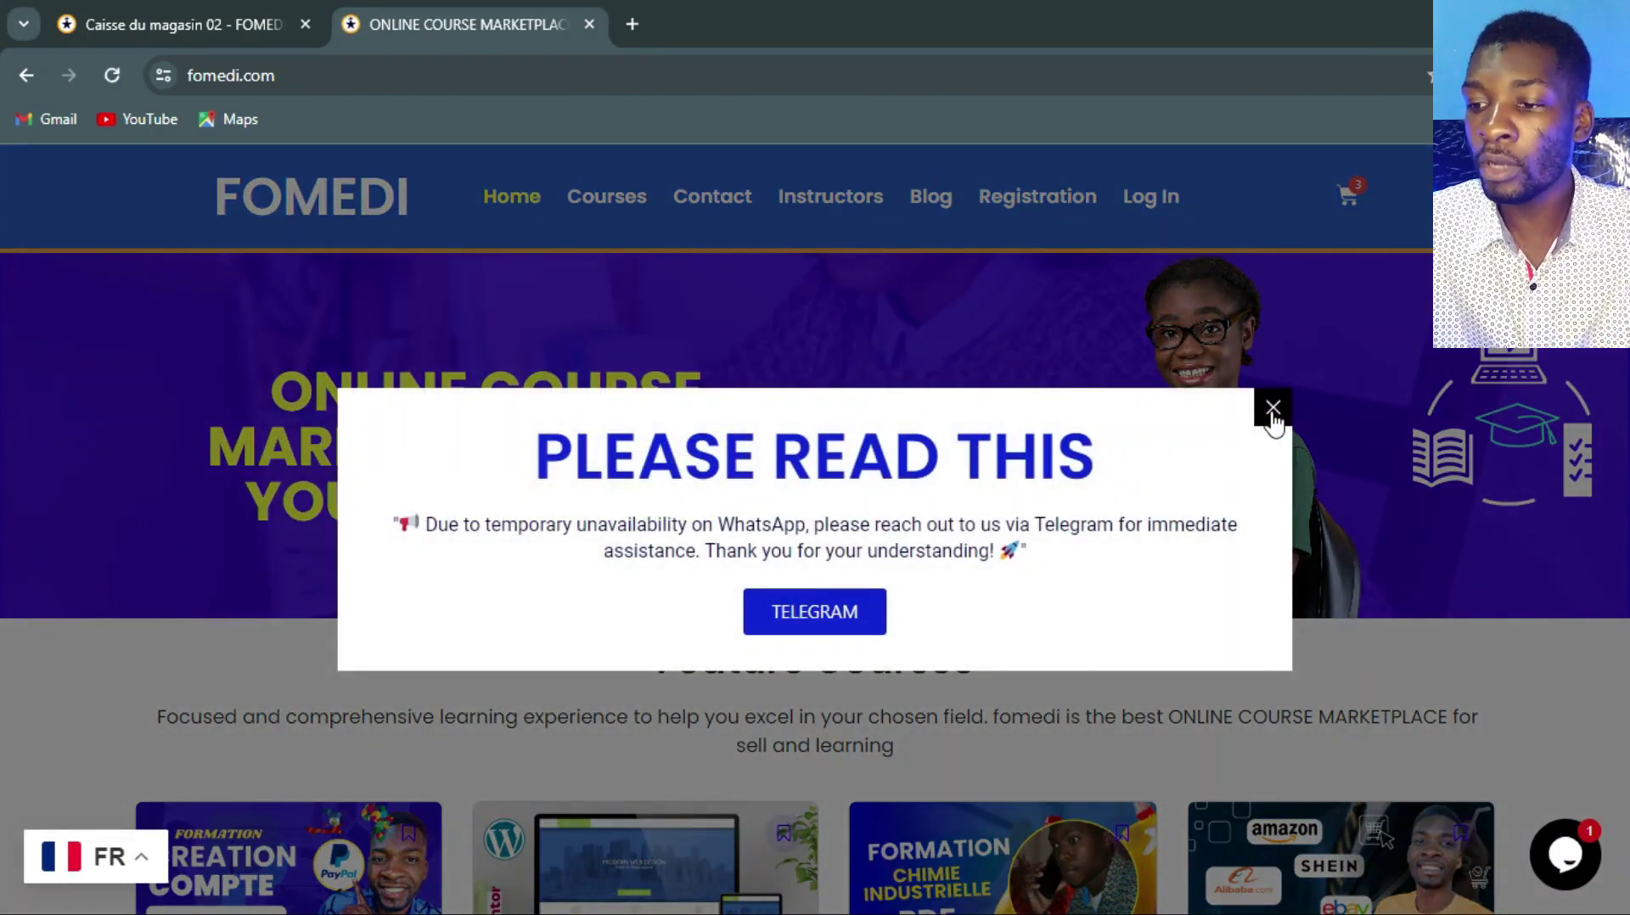
left_click(1272, 408)
Open the featured course "Devenez un professionnel du développement web avec WordPress" and add it to the cart.
scroll(2, 293, "down", 3)
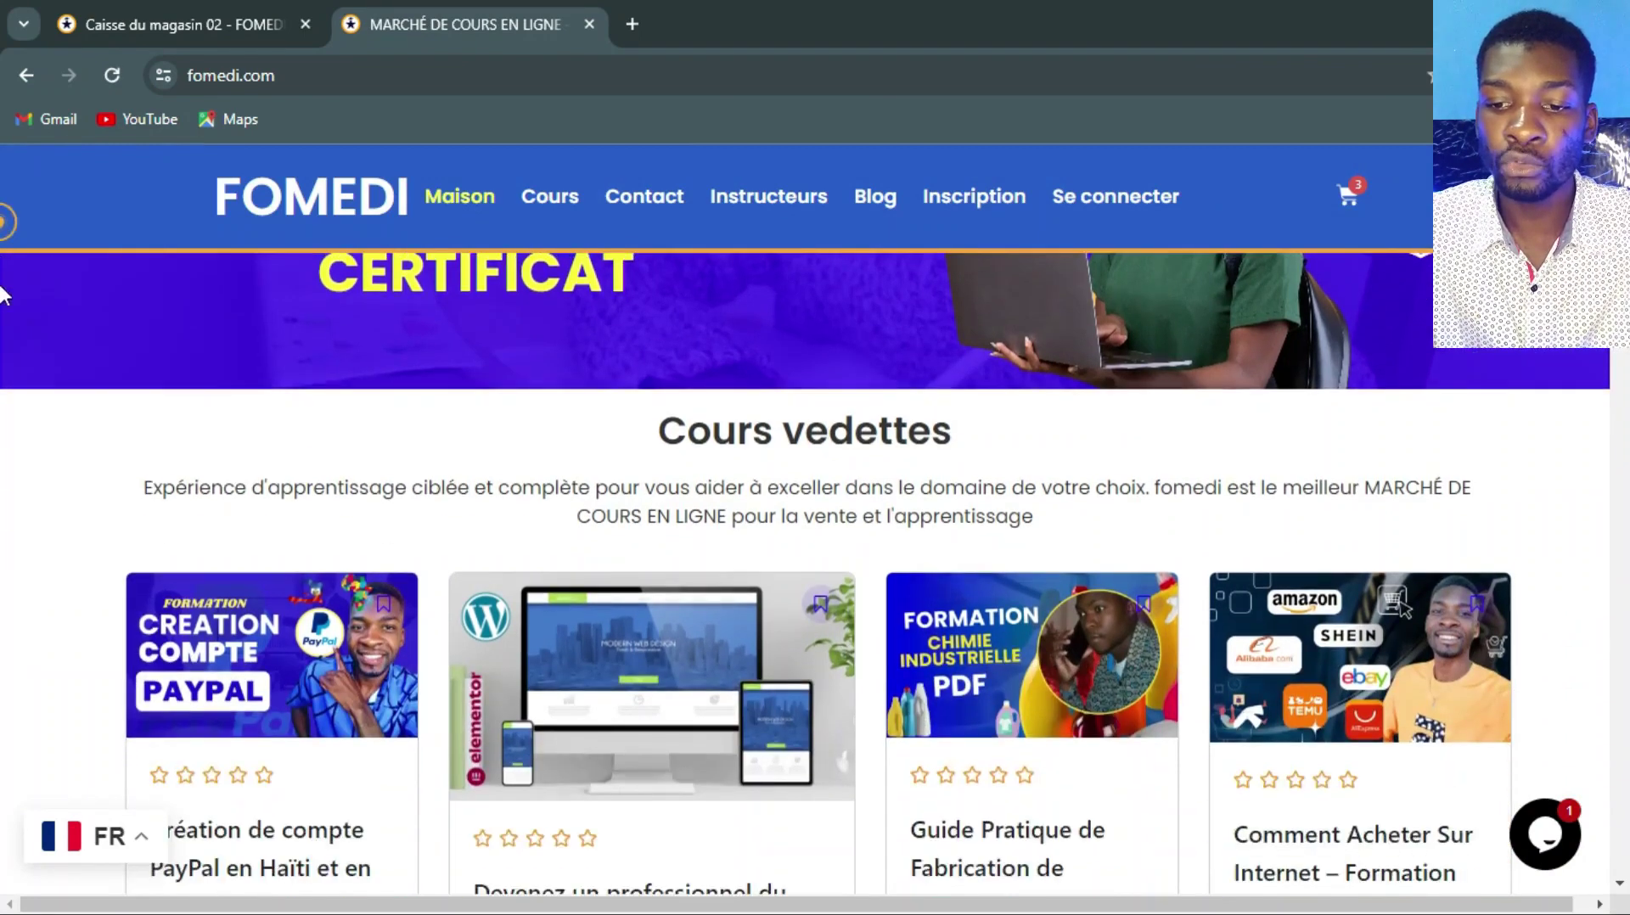
scroll(2, 293, "down", 3)
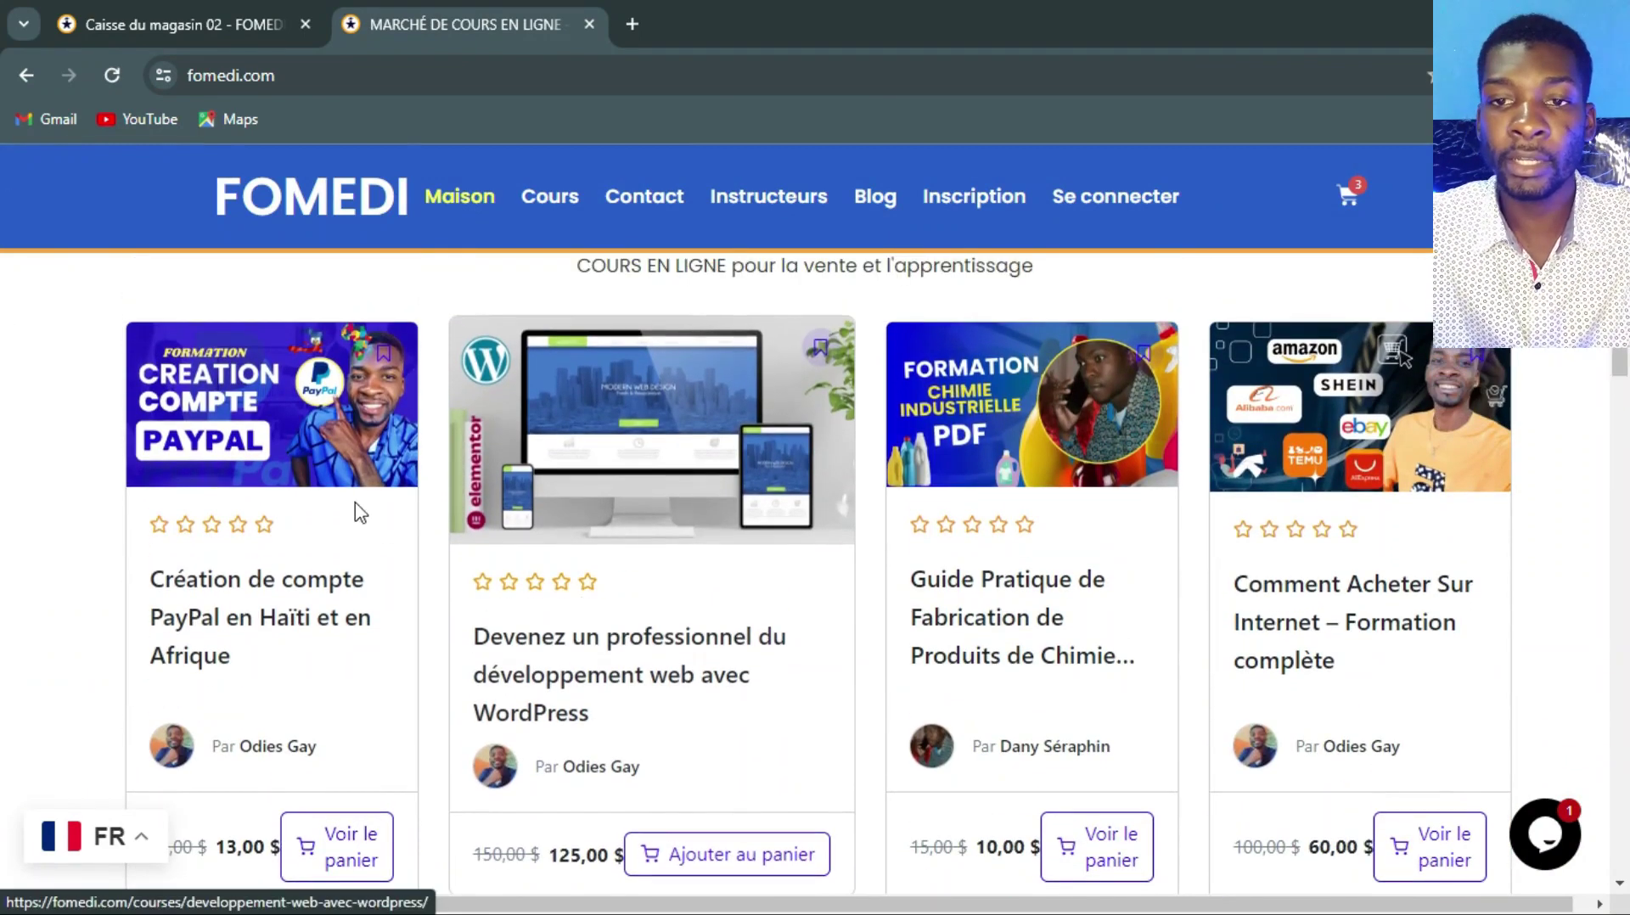
left_click(606, 641)
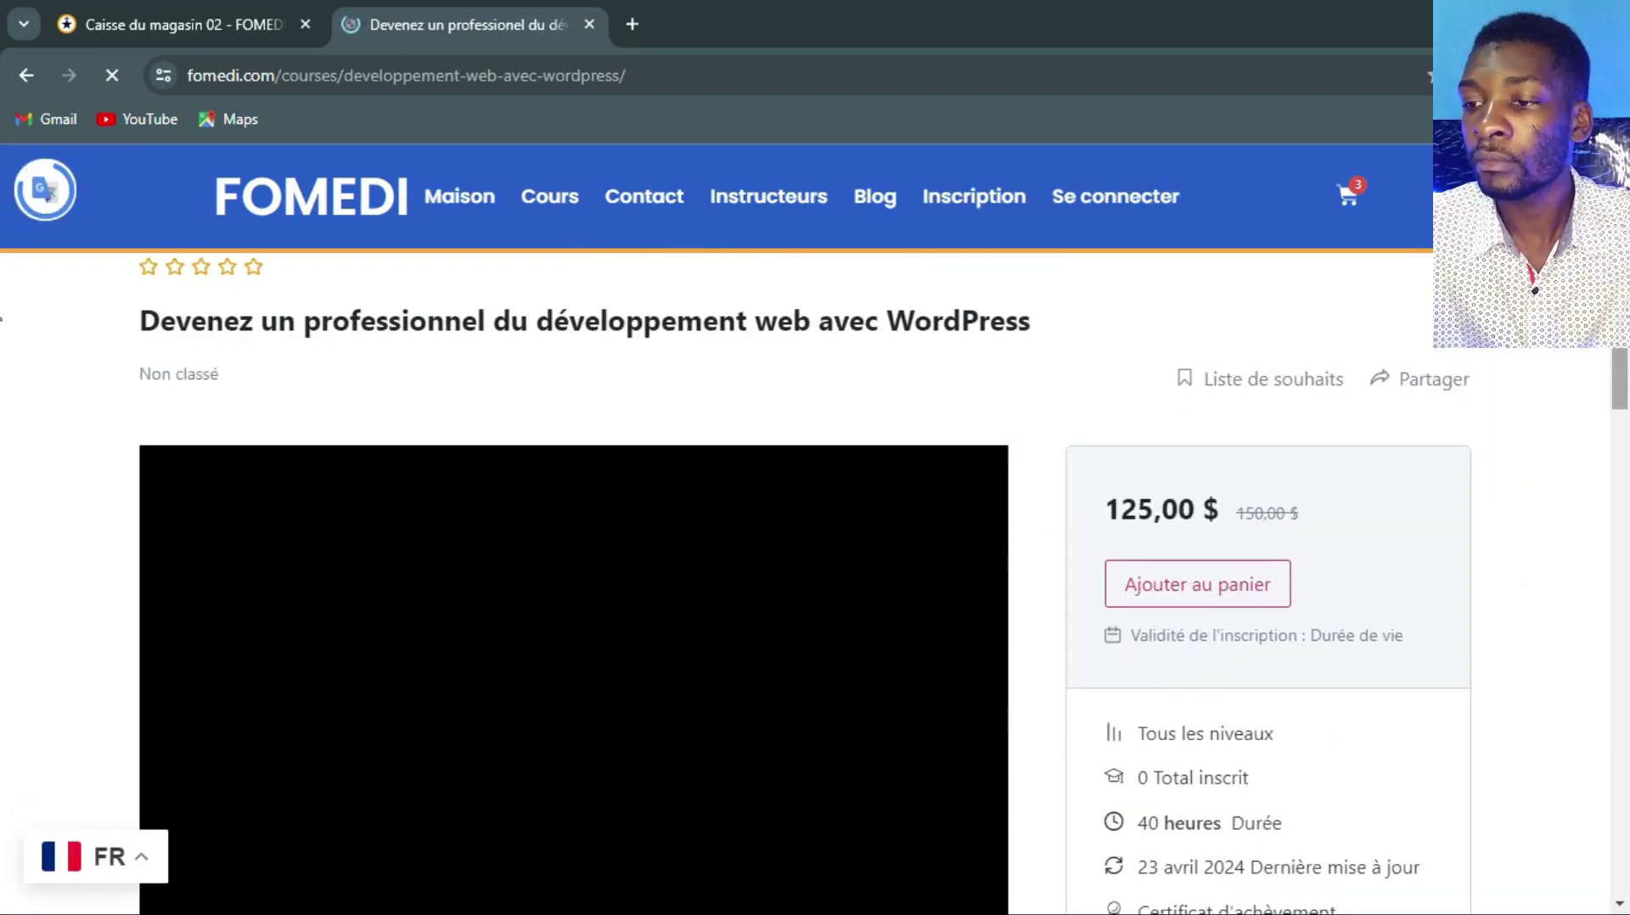
scroll(4, 475, "down", 8)
scroll(4, 722, "down", 5)
scroll(5, 722, "up", 12)
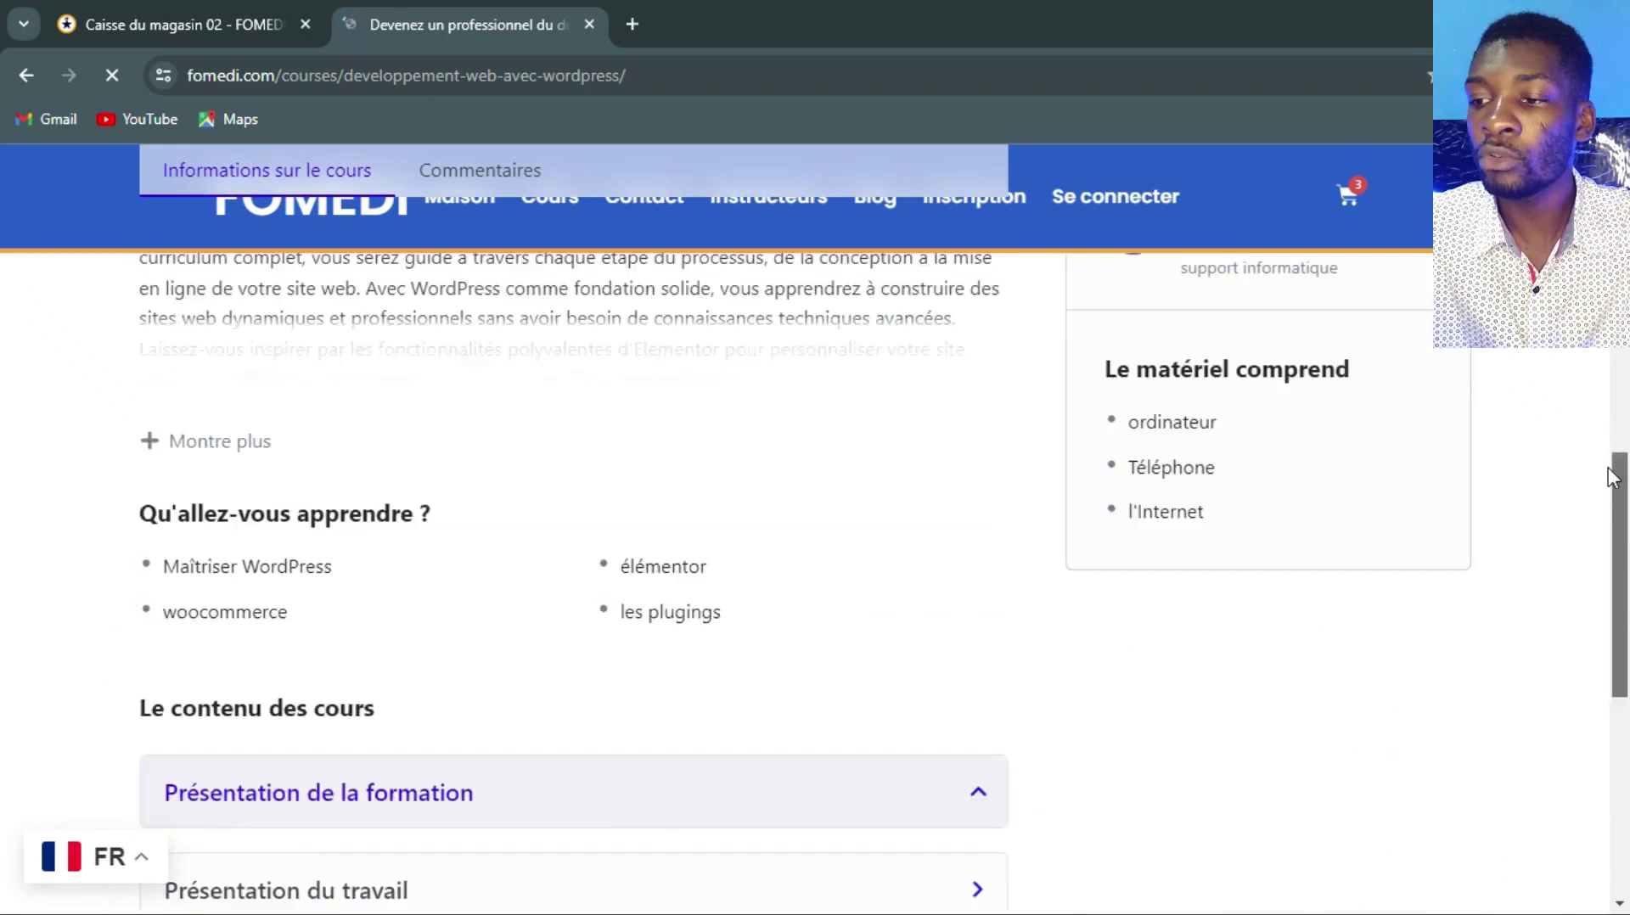
left_click(1168, 526)
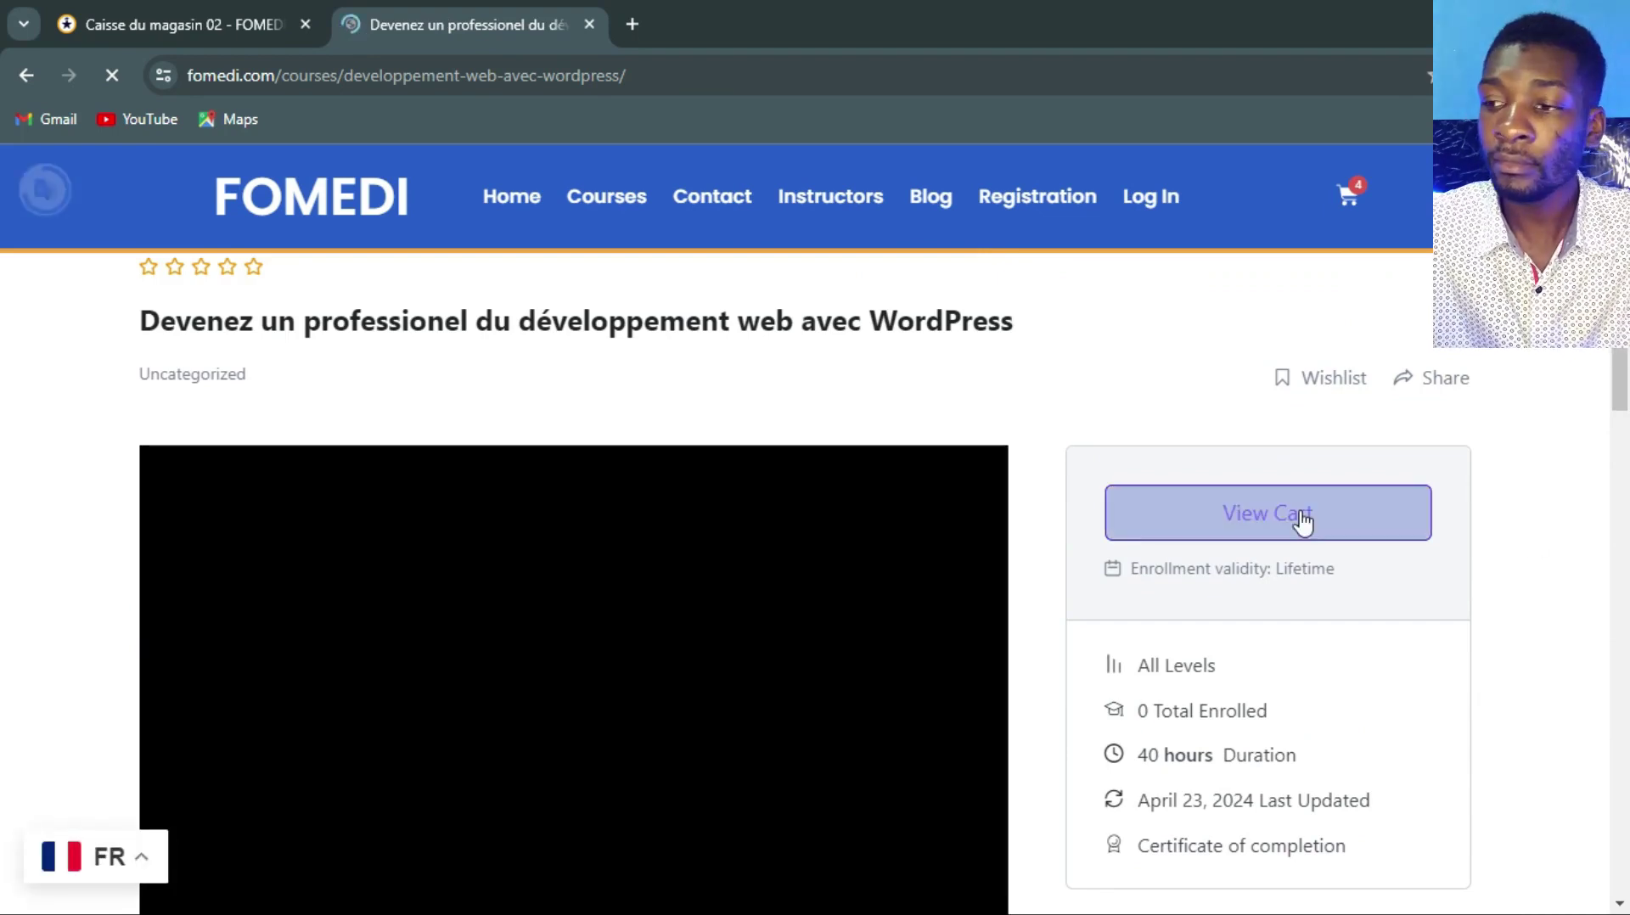
View the cart, review its course list, totals and payment buttons, and proceed to checkout.
left_click(1301, 520)
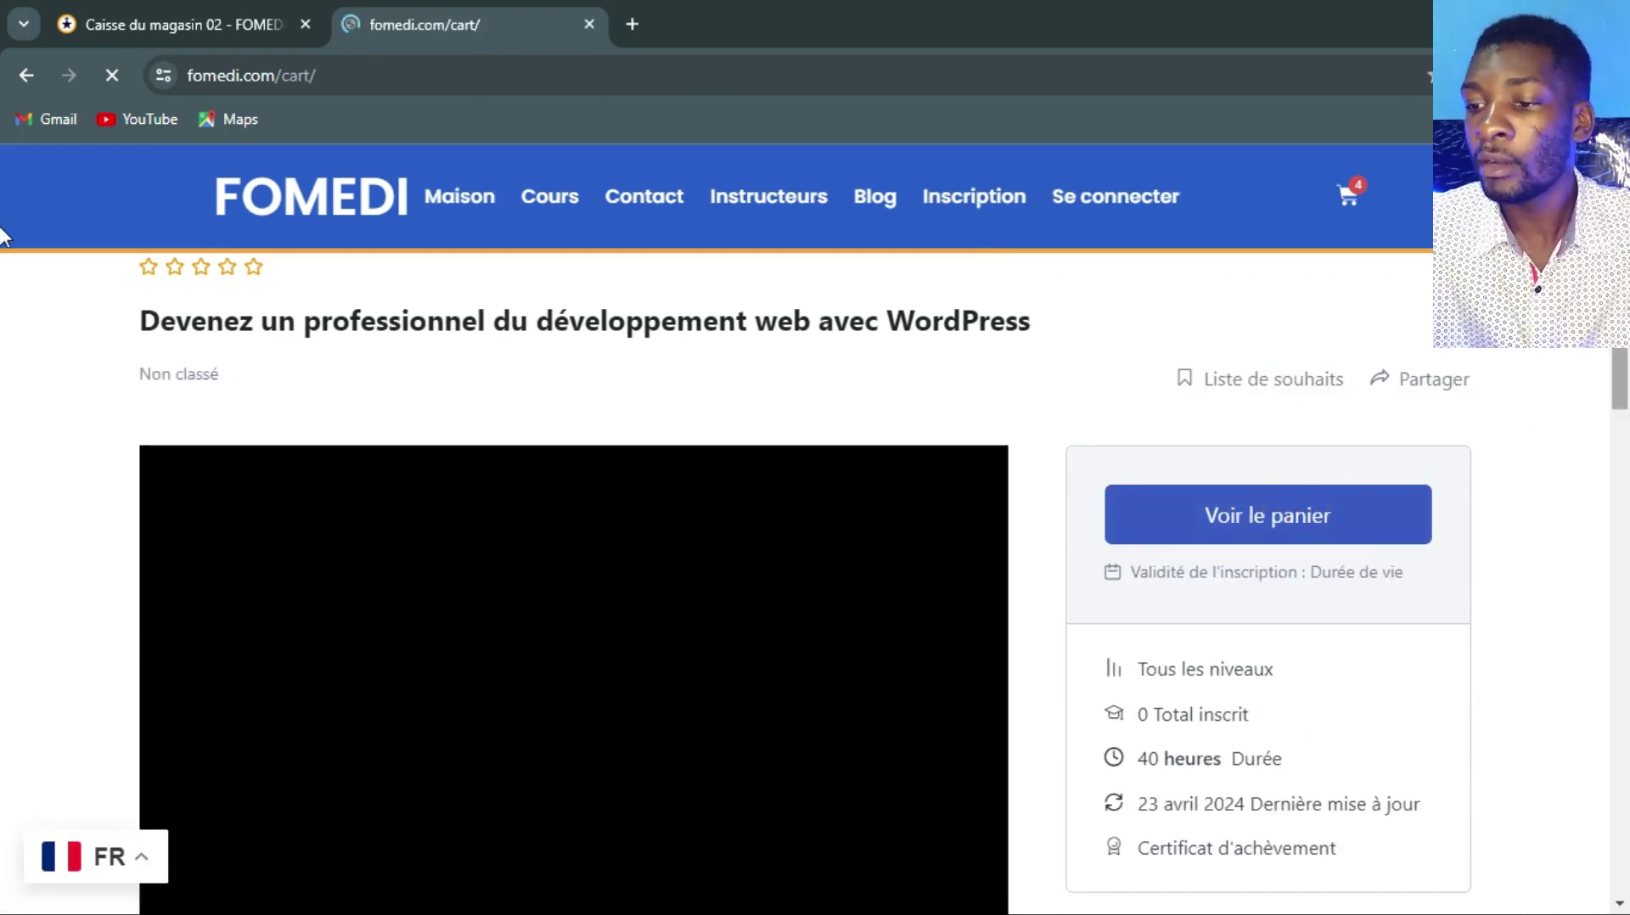
scroll(4, 422, "down", 7)
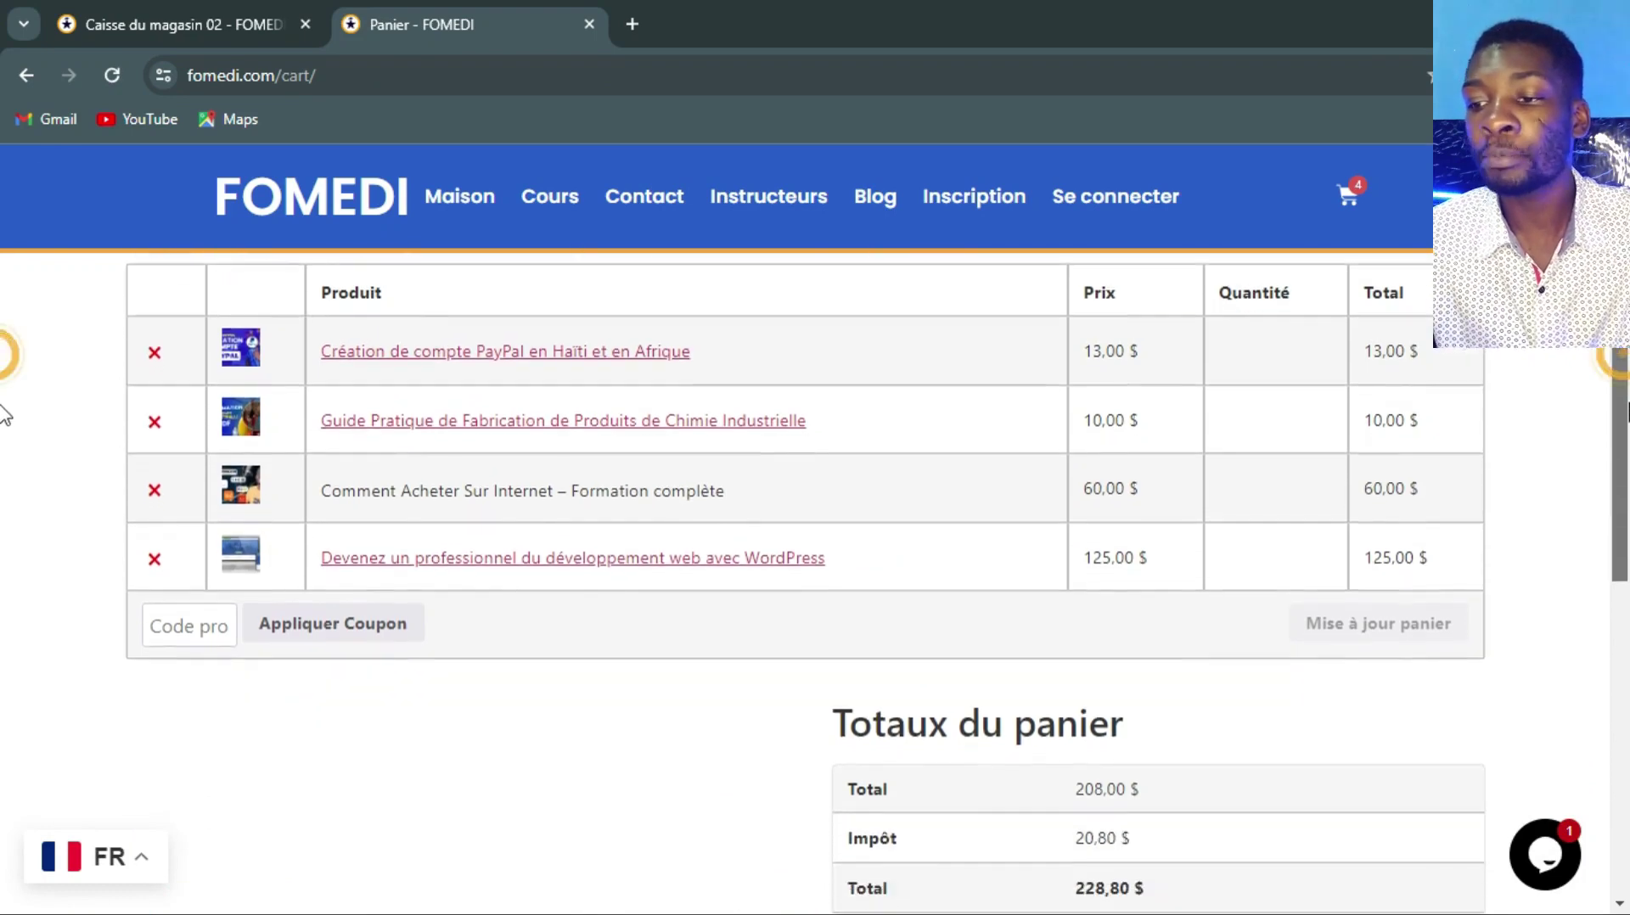
scroll(2, 382, "down", 6)
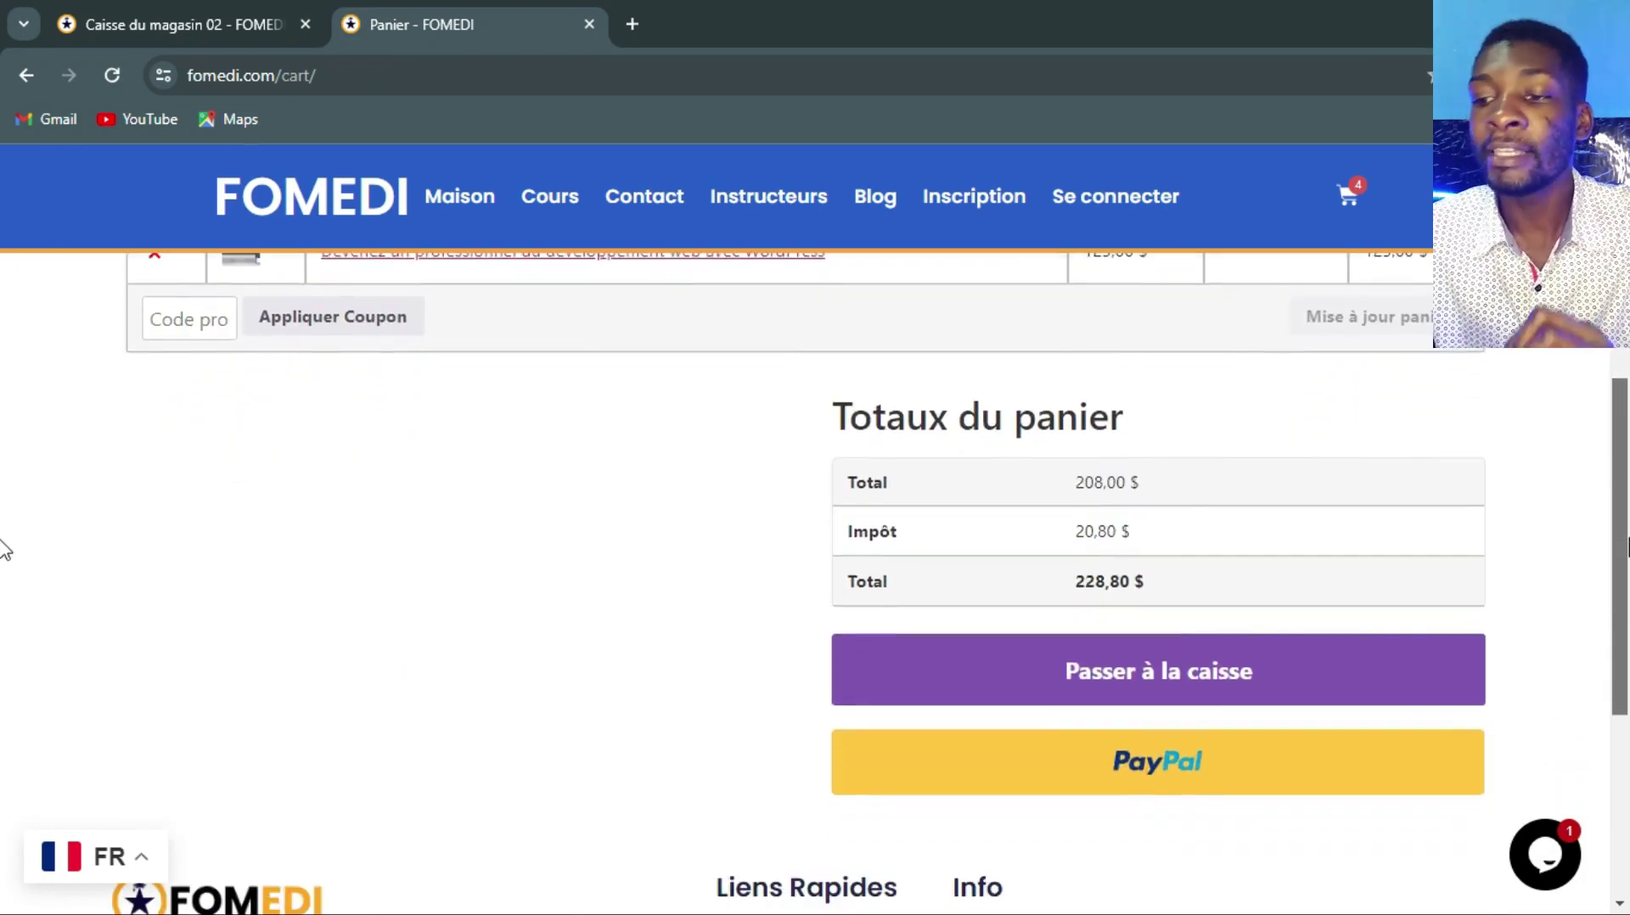
scroll(3, 587, "down", 1)
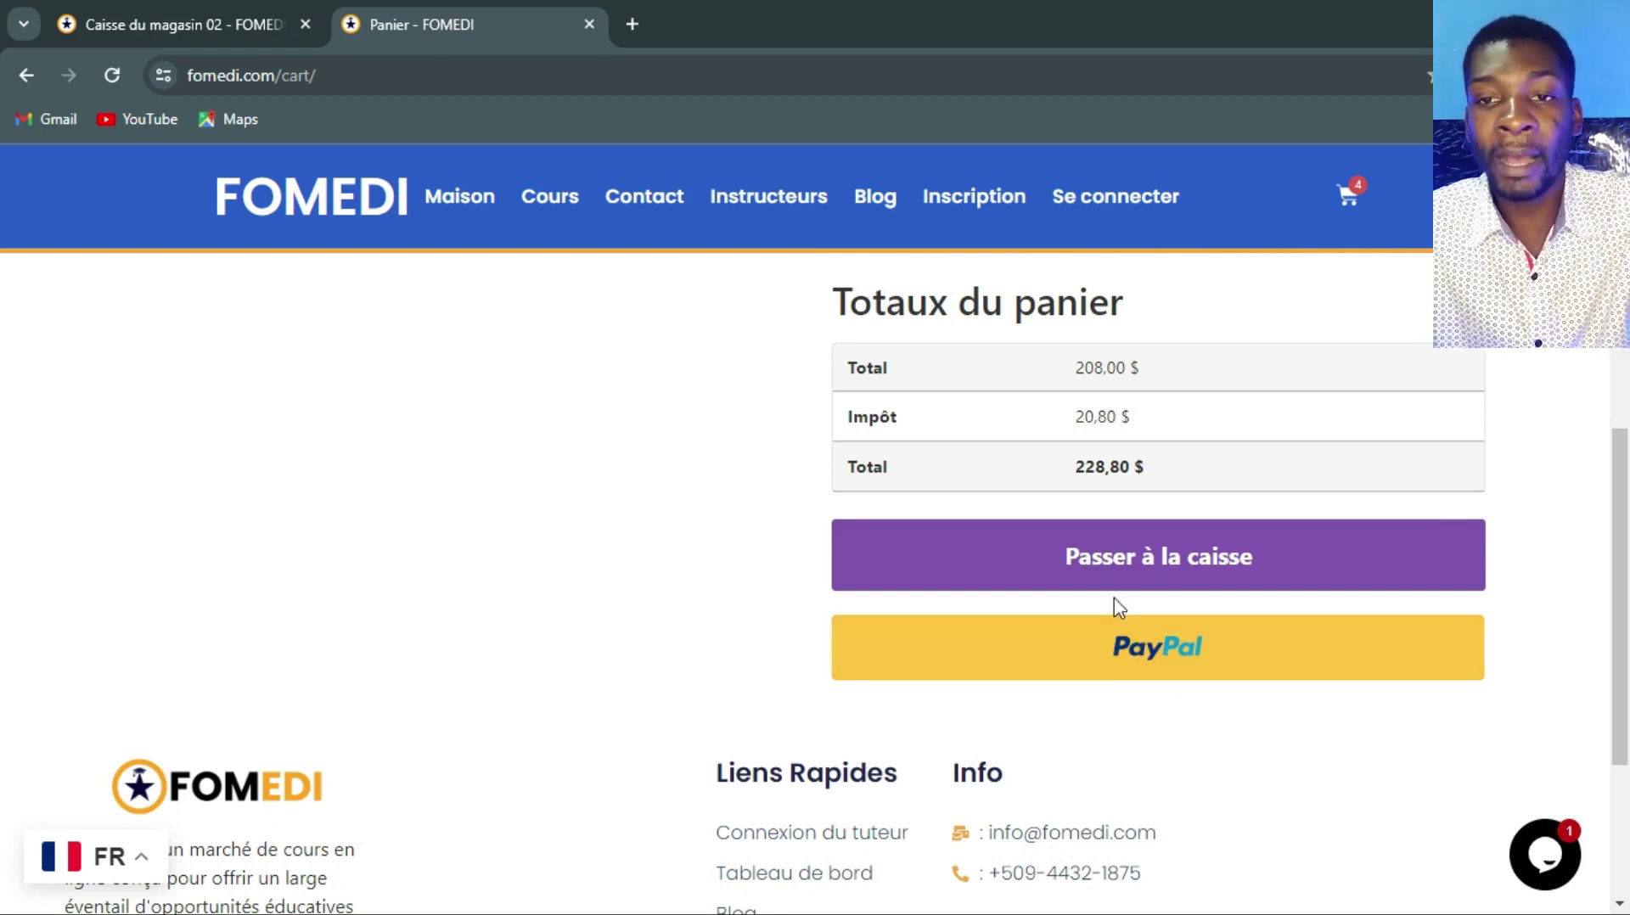
left_click(1132, 562)
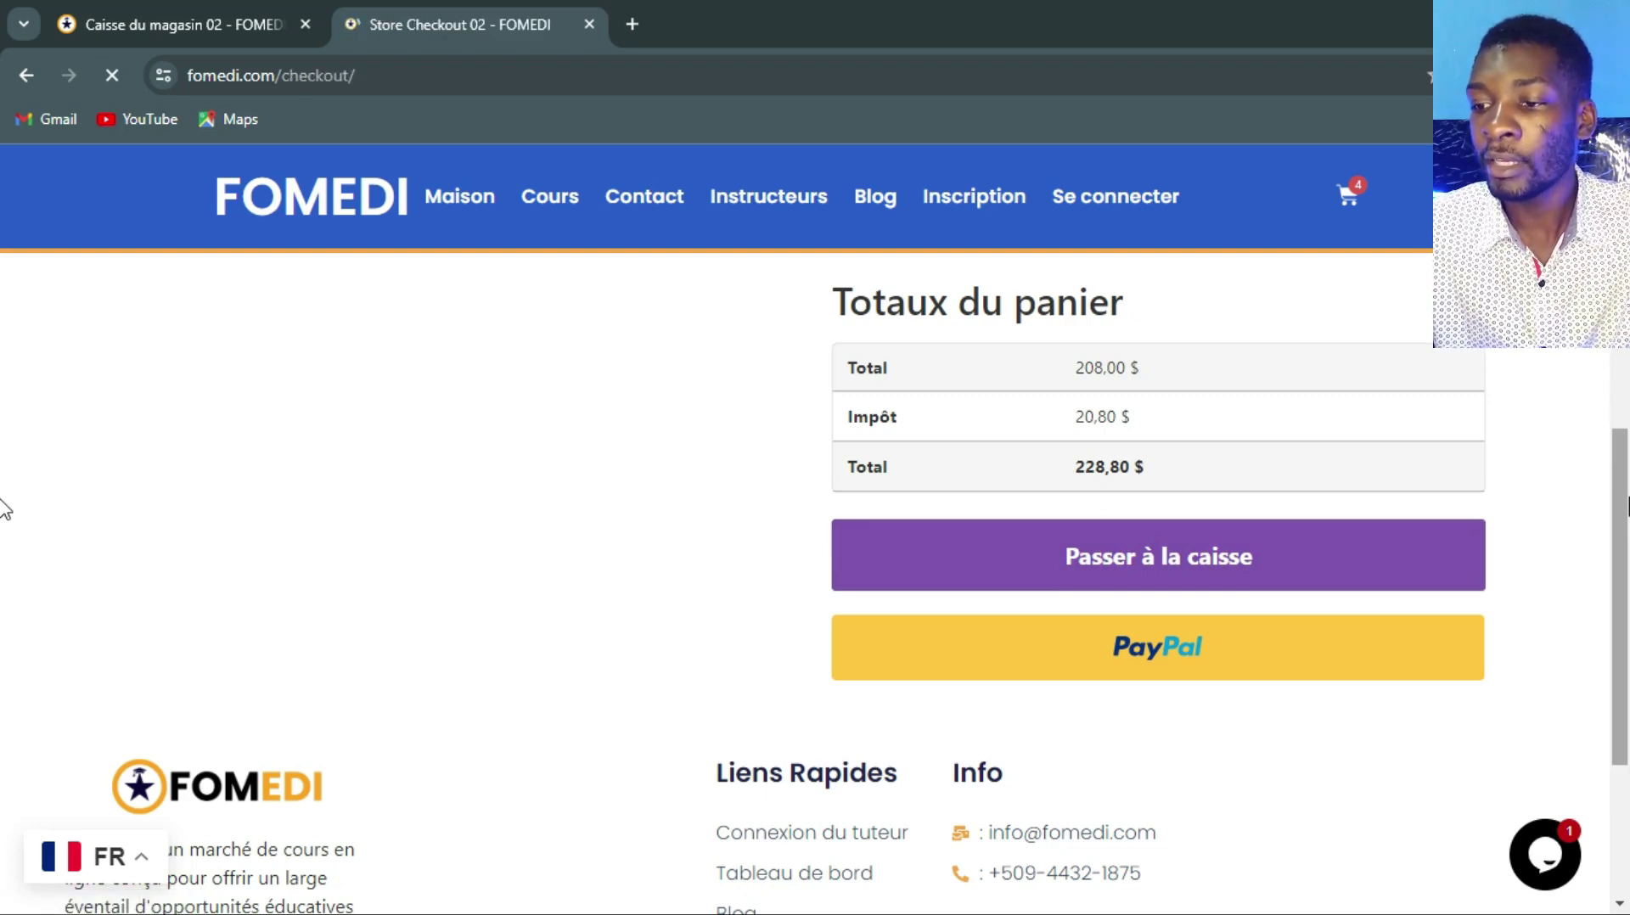
Review the checkout's payment options and try to open the debit or credit card form without accepting the site's terms.
scroll(2, 501, "down", 5)
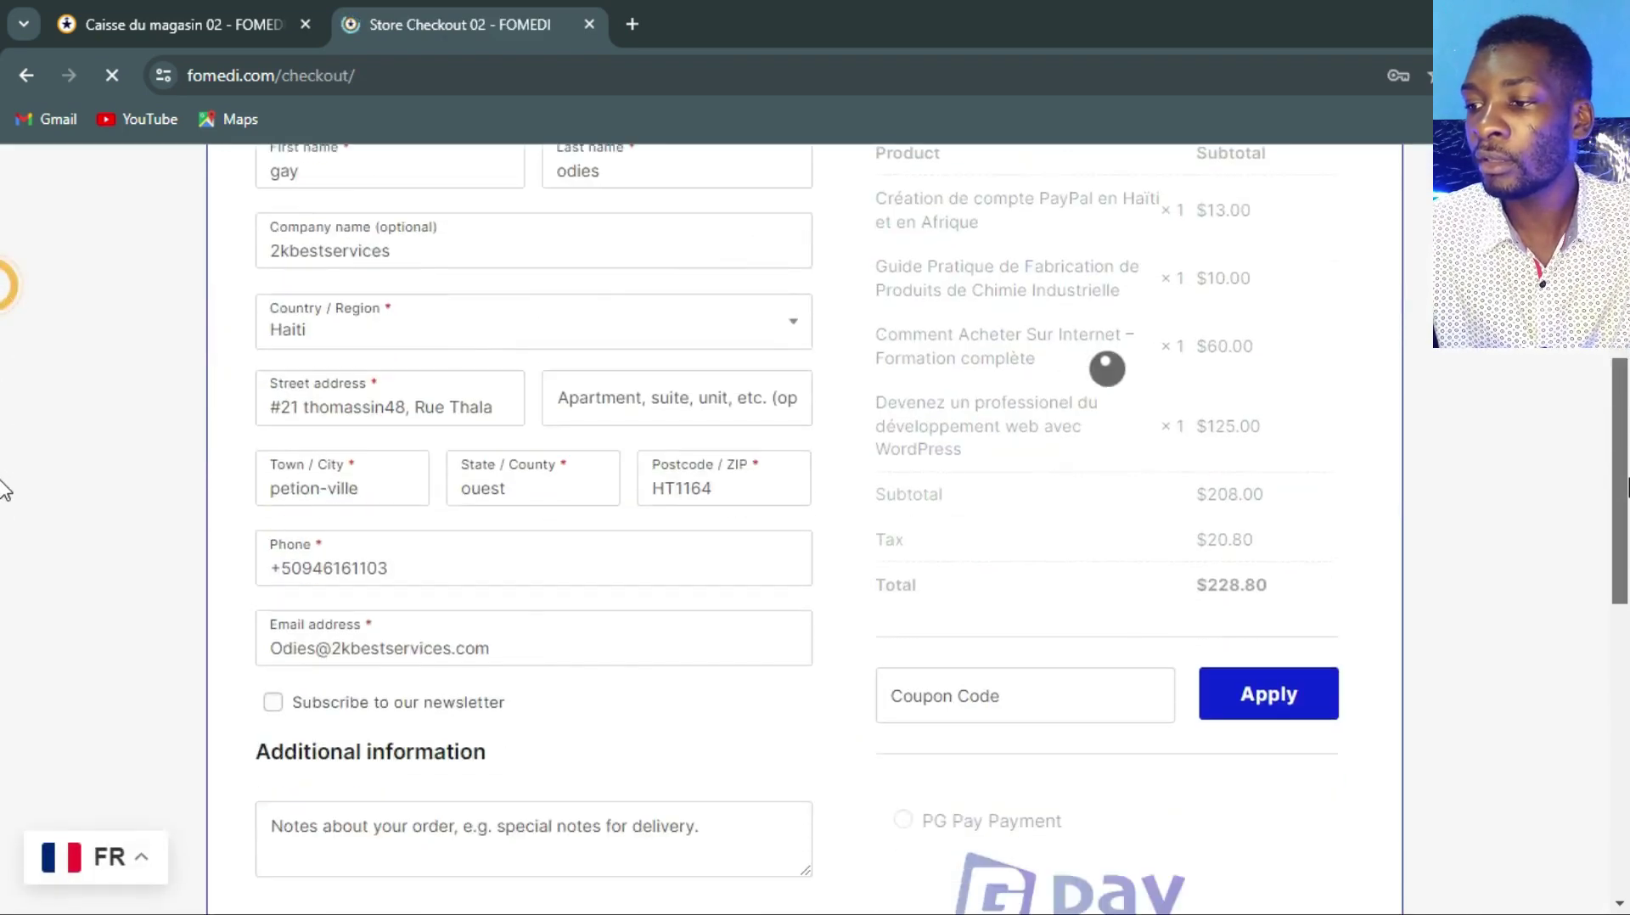
scroll(3, 577, "down", 7)
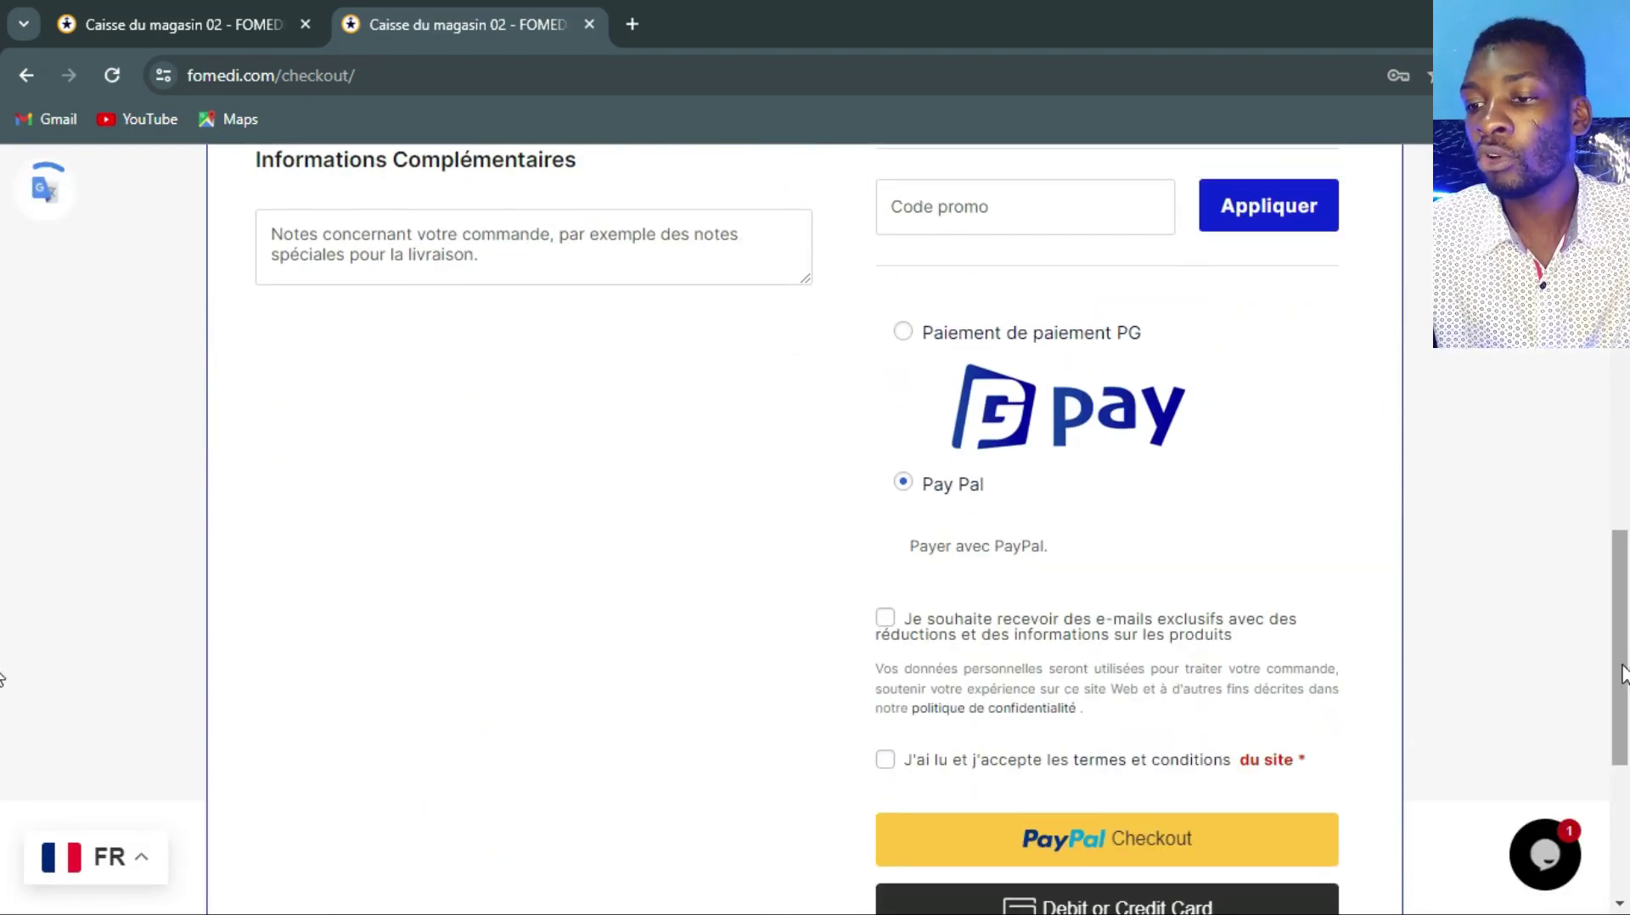
scroll(1, 679, "down", 5)
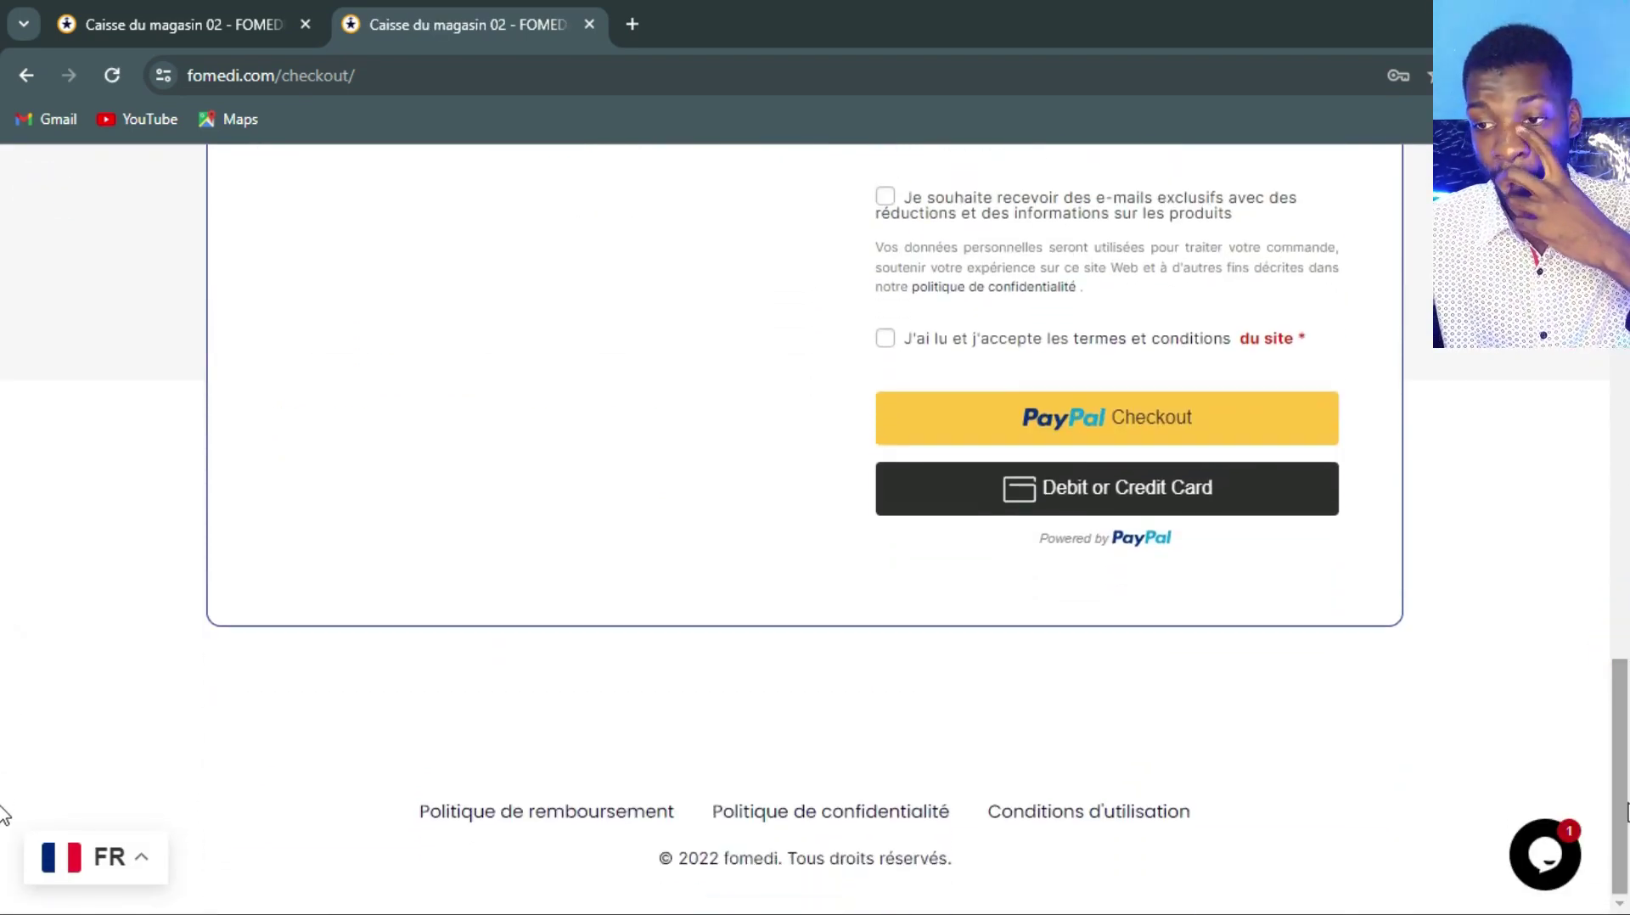
left_click(1131, 495)
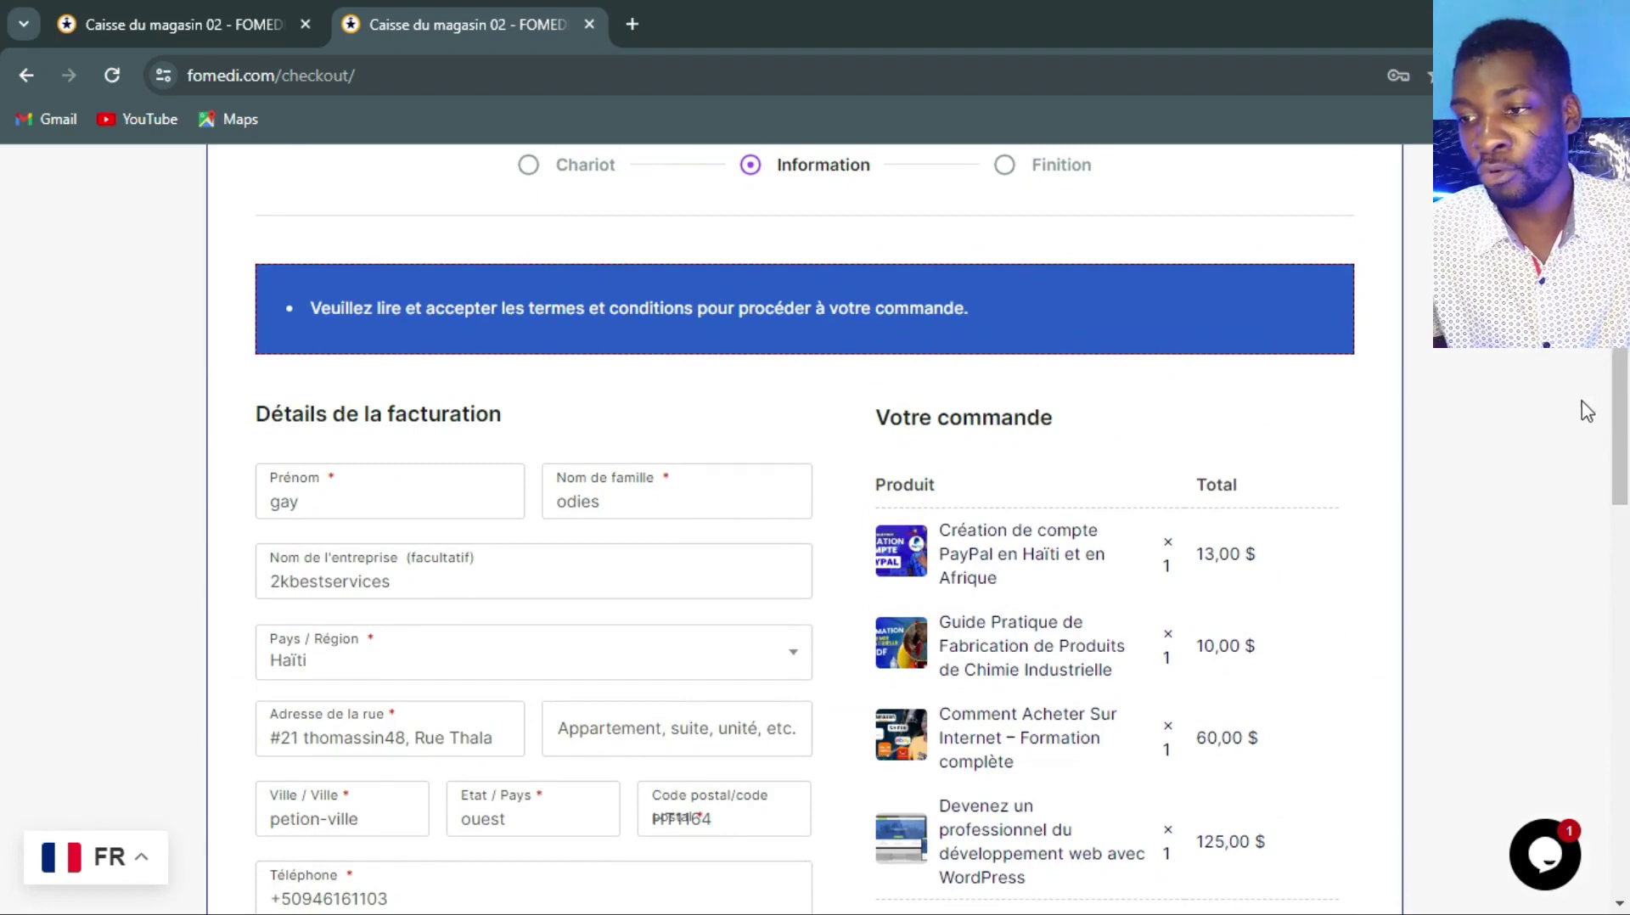
Accept the site's terms and conditions, expand the debit or credit card form and review its fields.
left_click_drag(1620, 488, 1625, 810)
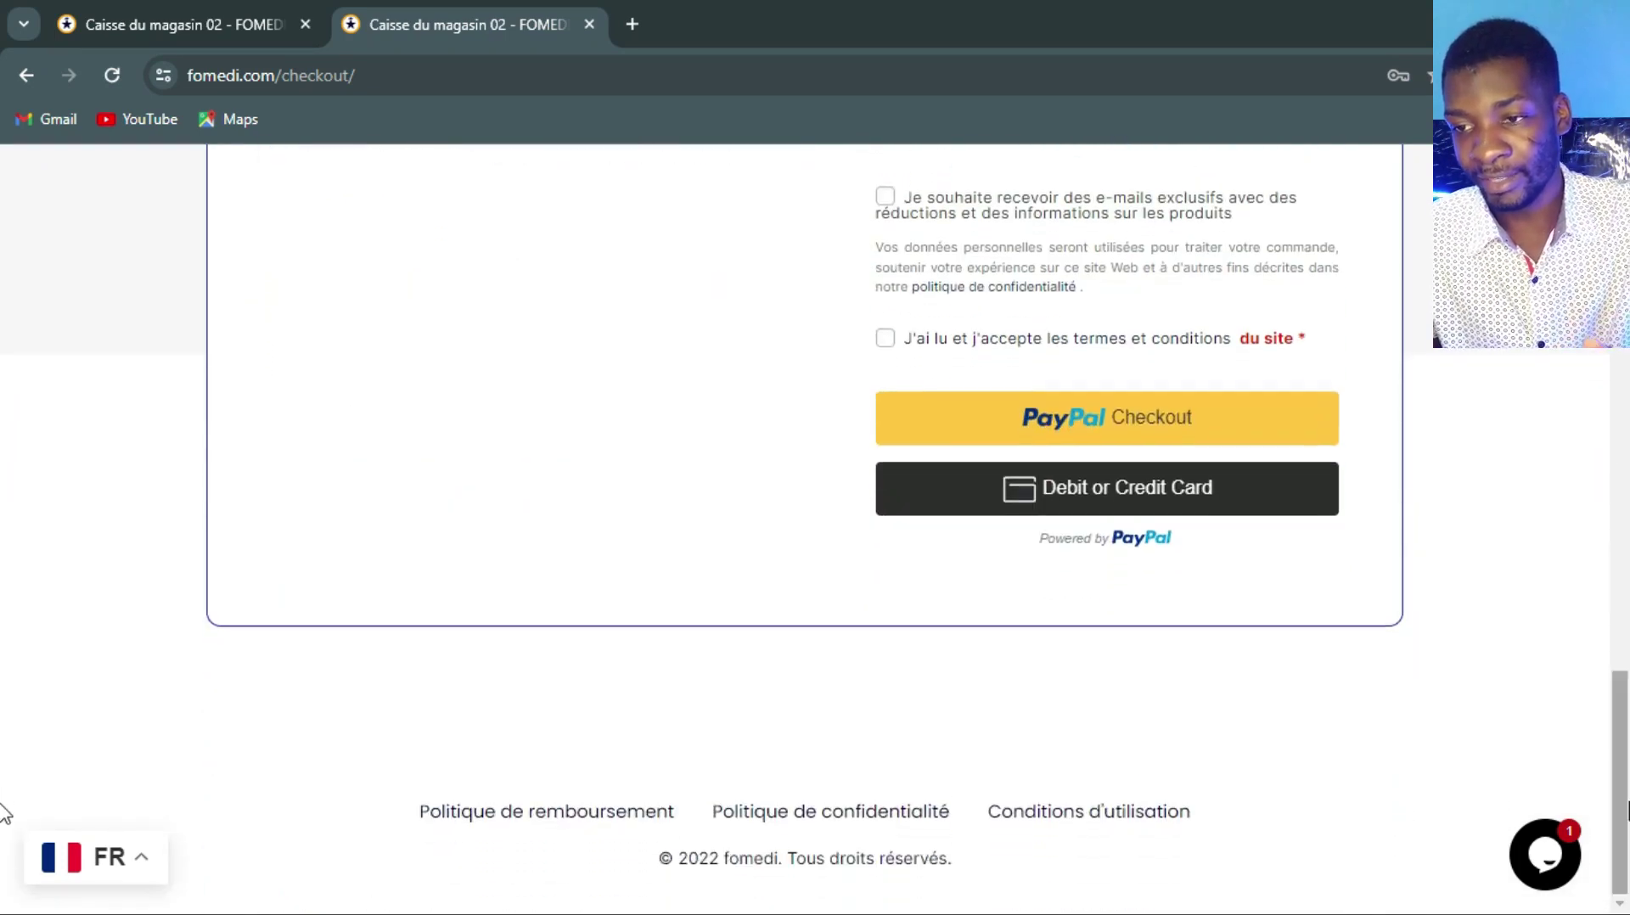
left_click(886, 341)
left_click(1126, 494)
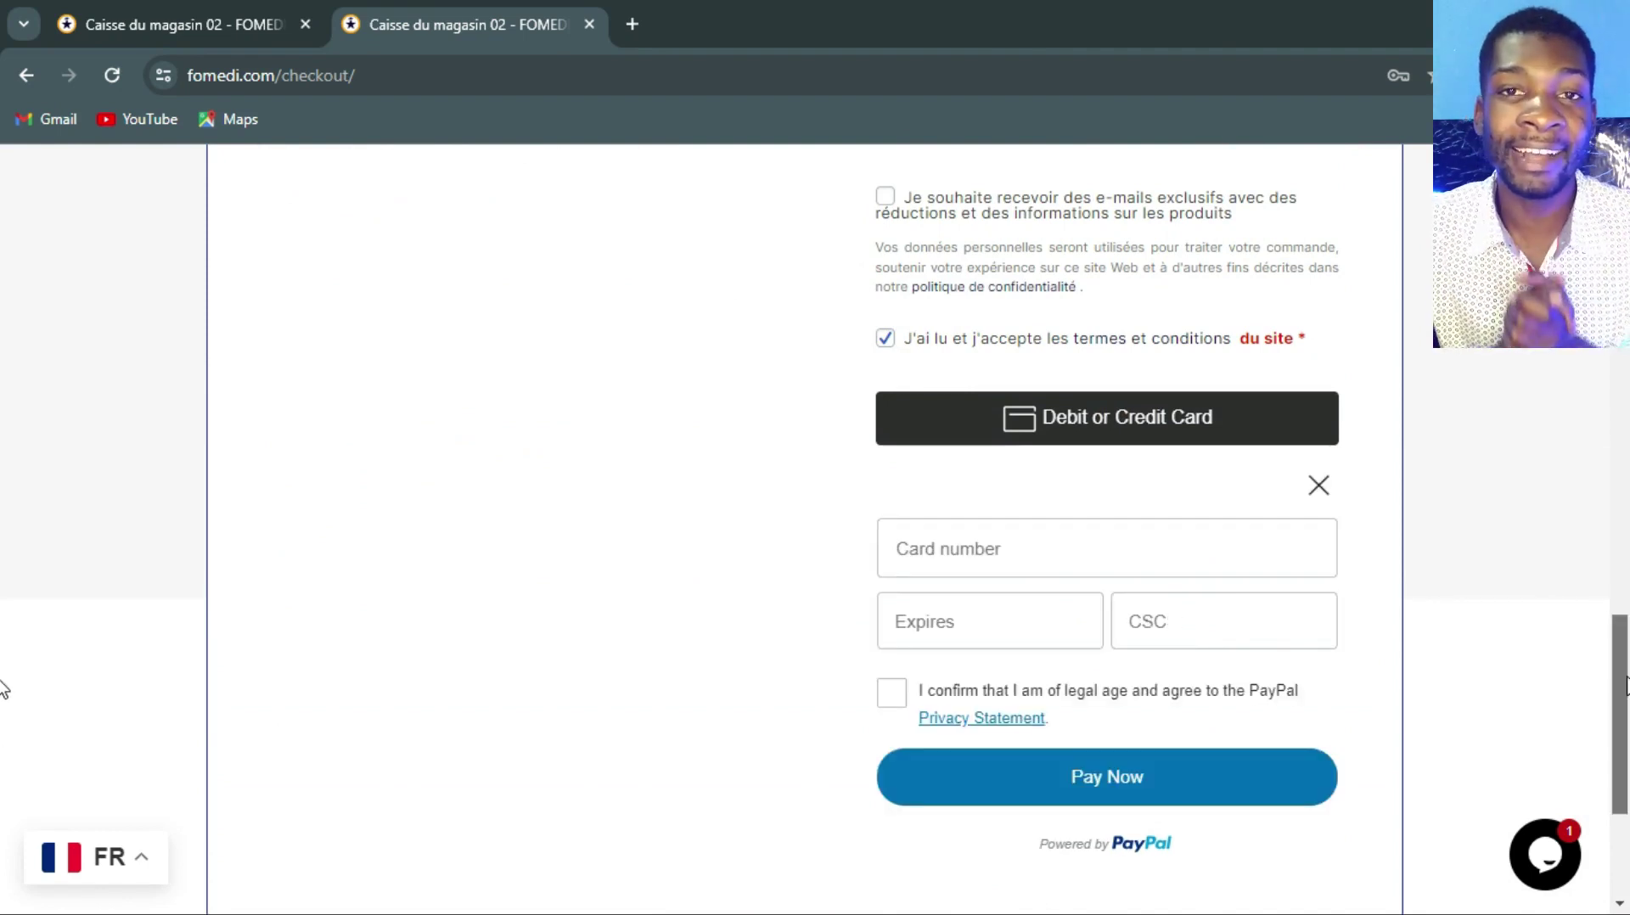
scroll(4, 711, "down", 2)
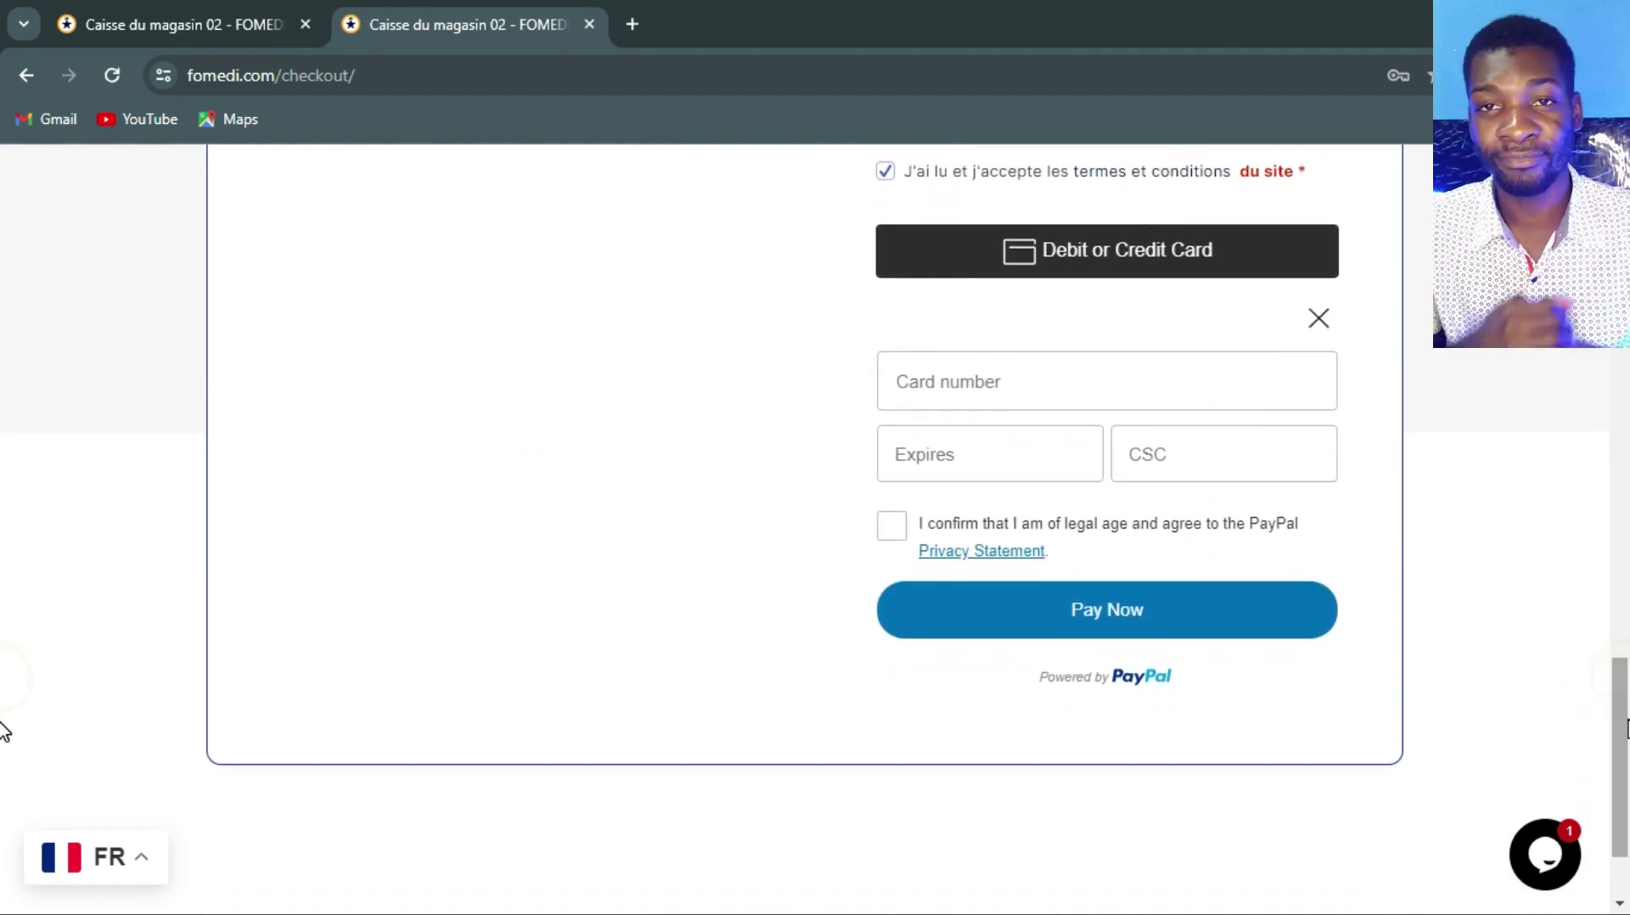